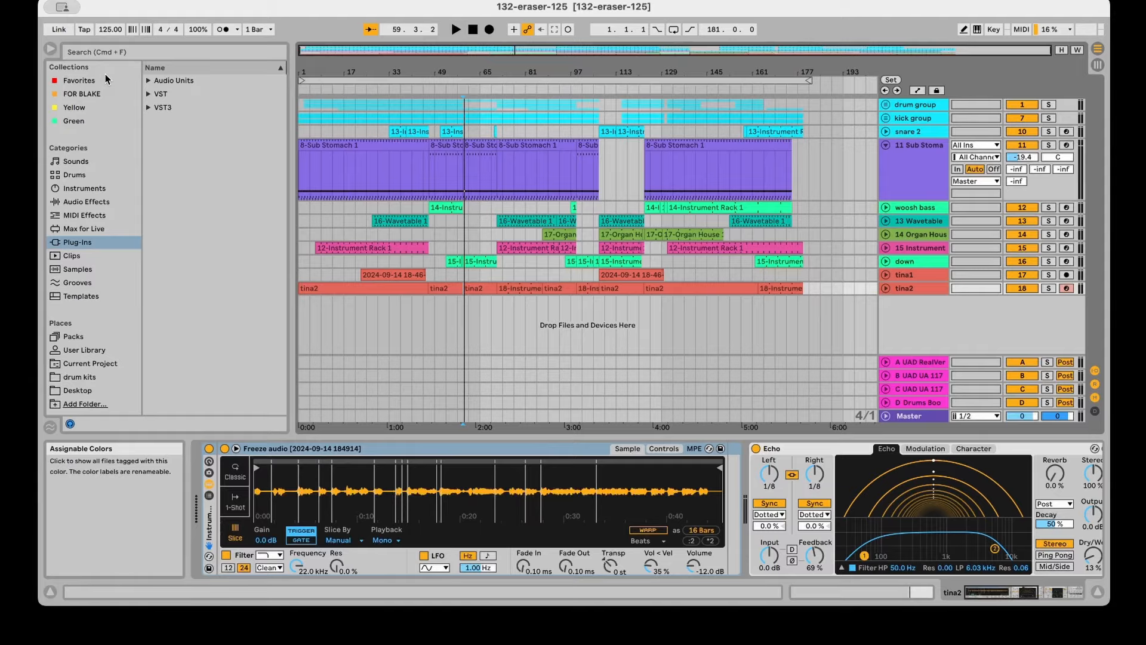
- Show the project in full screen and look through its tracks in Session view
key(ctrl+super+f)
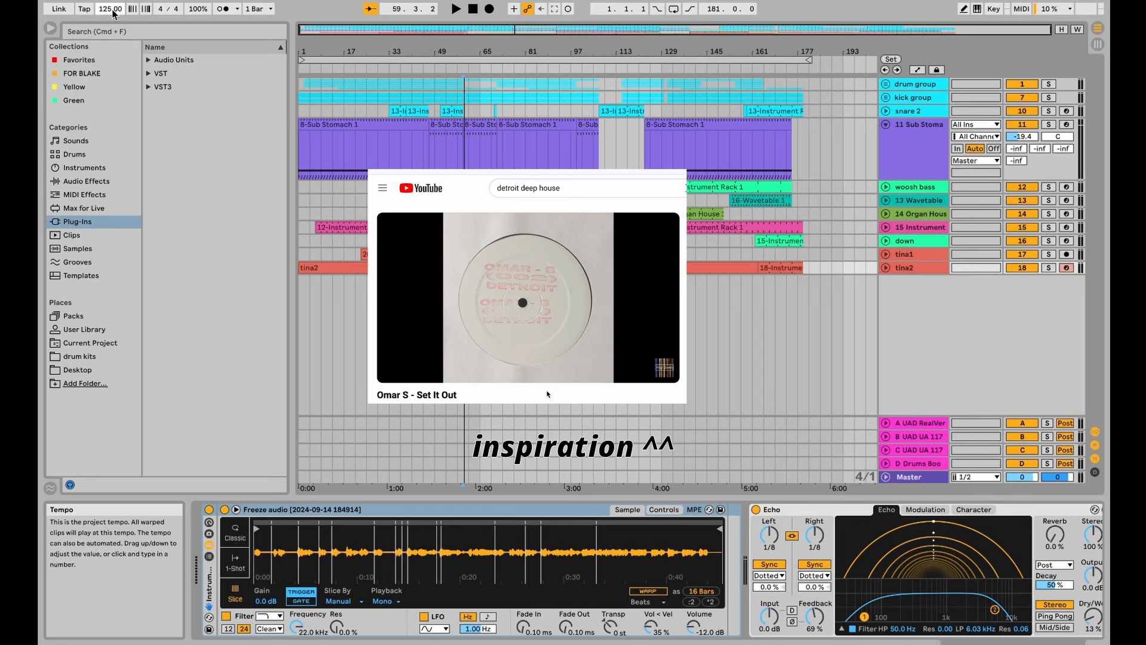
key(Tab)
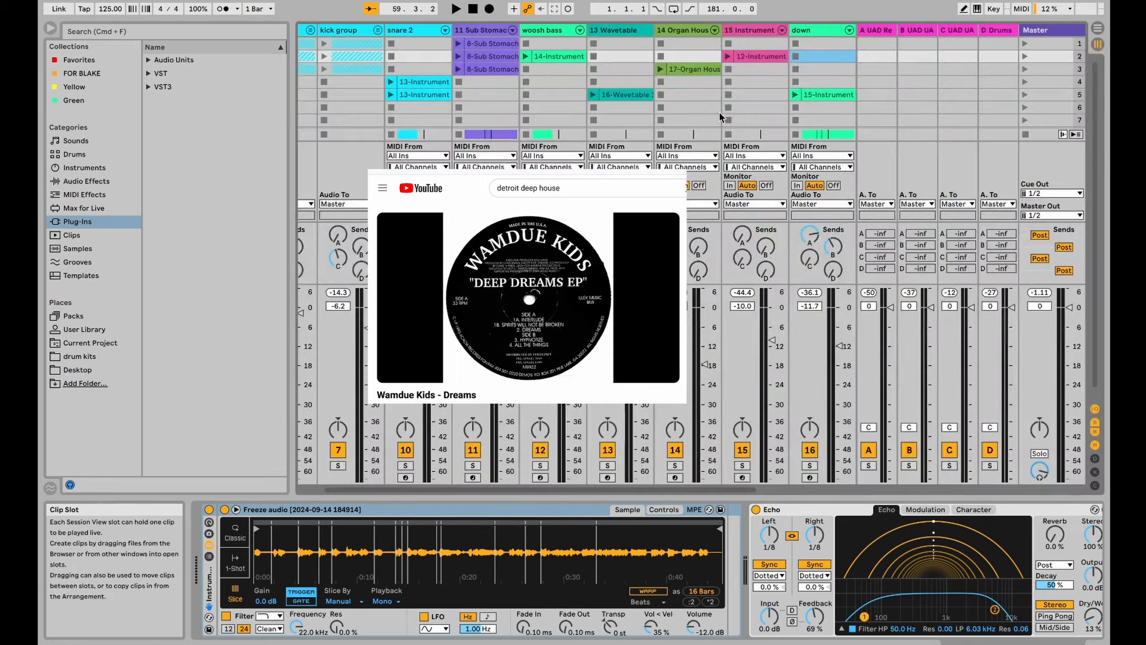
scroll(740, 93, right, 3)
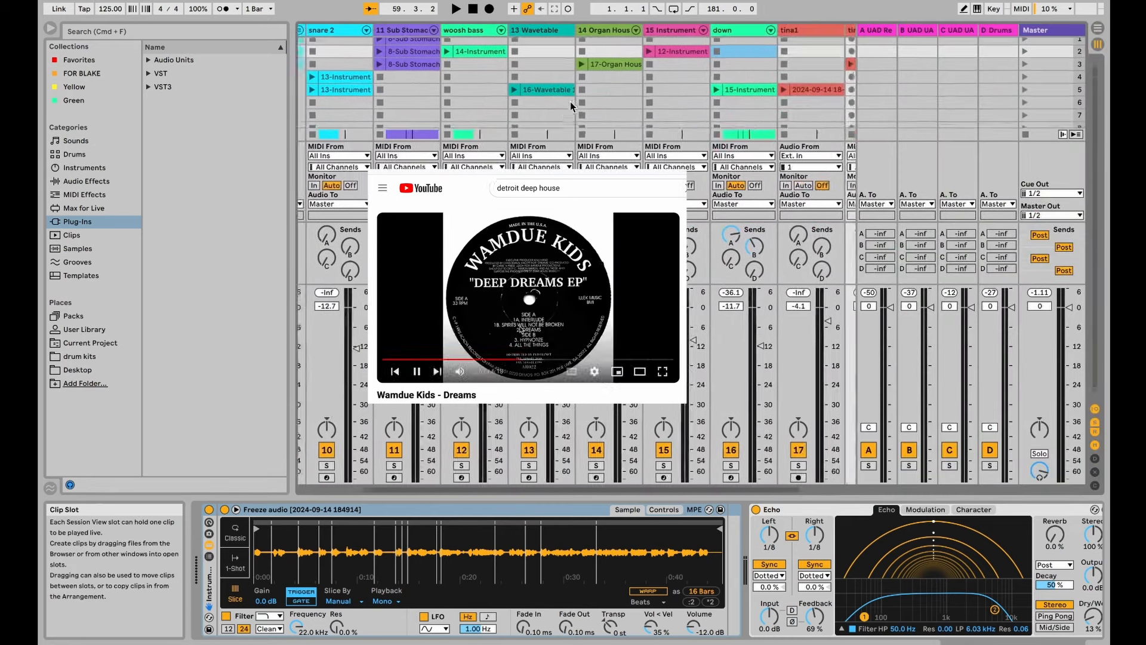
scroll(735, 86, left, 2)
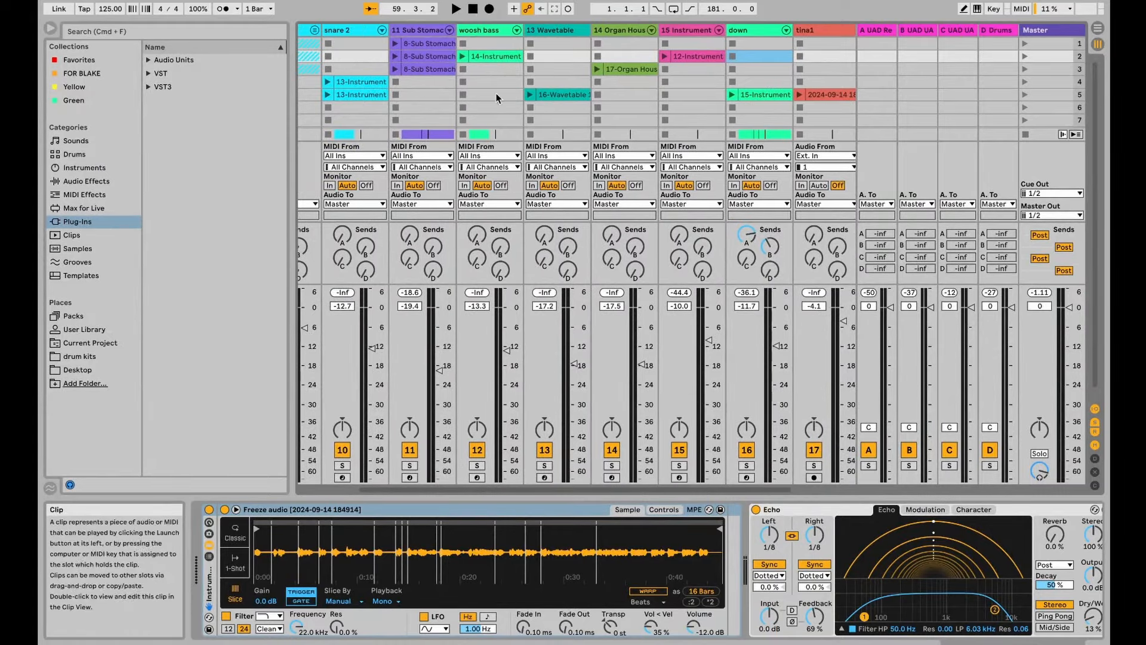
scroll(674, 102, left, 5)
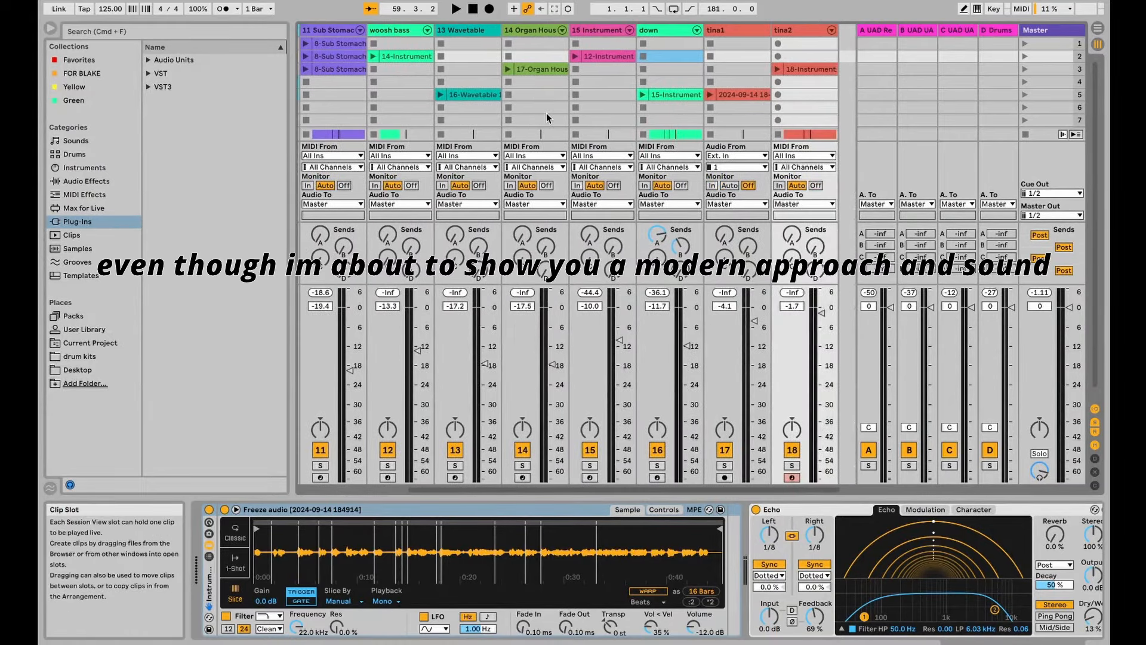
scroll(546, 97, left, 1)
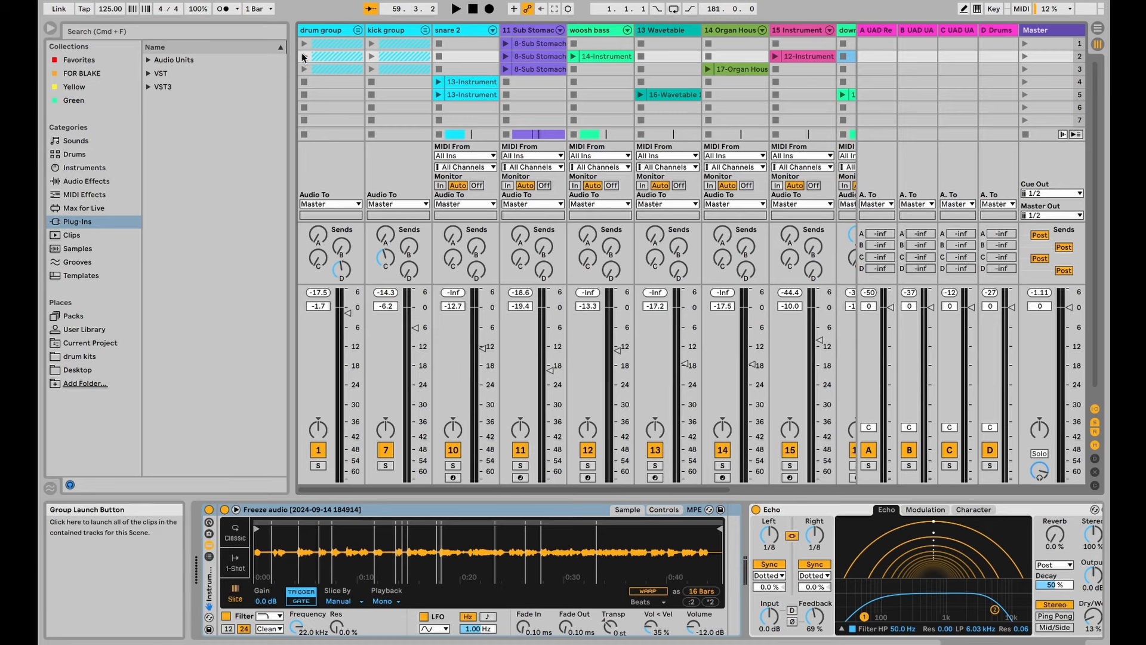
- Unfold and refold the drum group and kick group in turn to examine their tracks, and review the other tracks
click(357, 30)
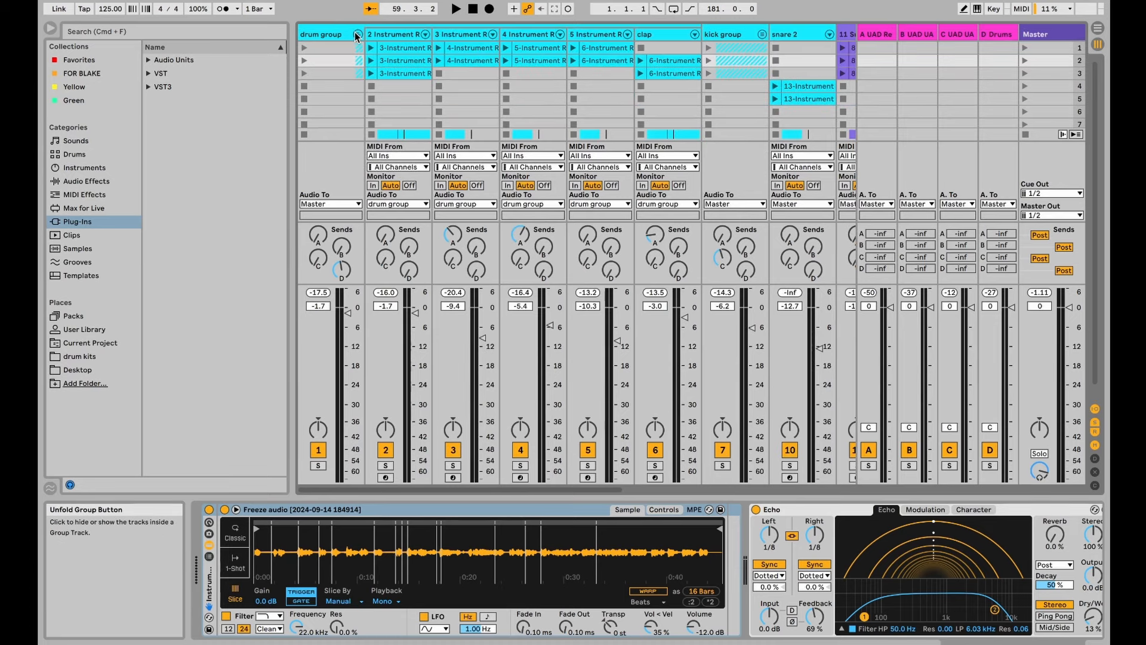
click(356, 34)
click(423, 31)
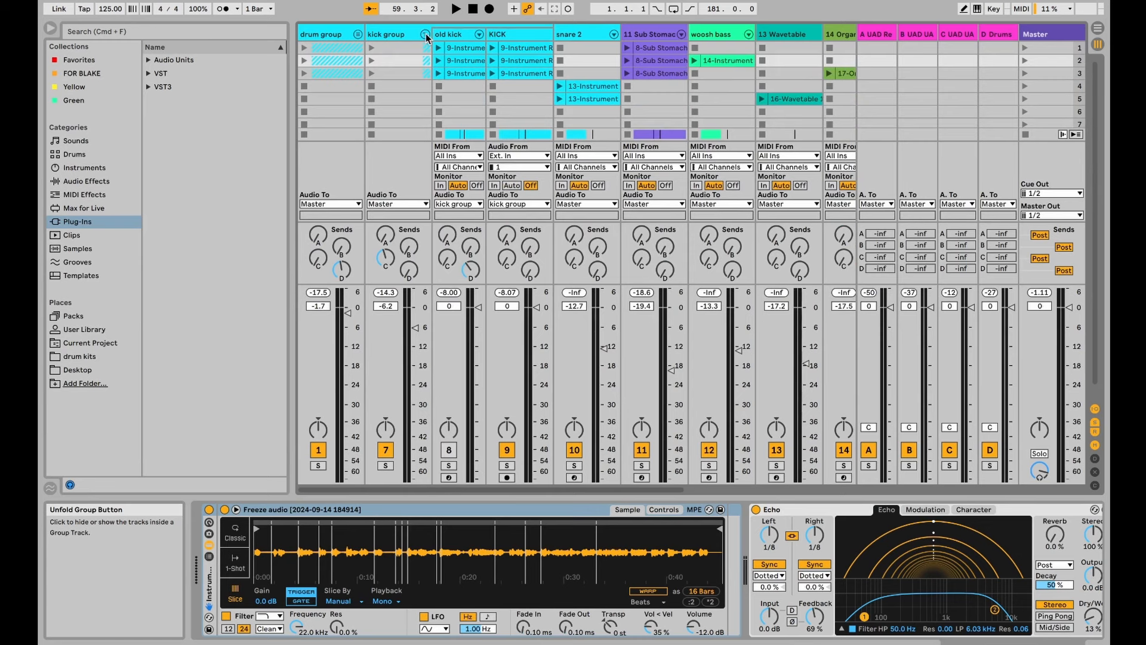
click(425, 33)
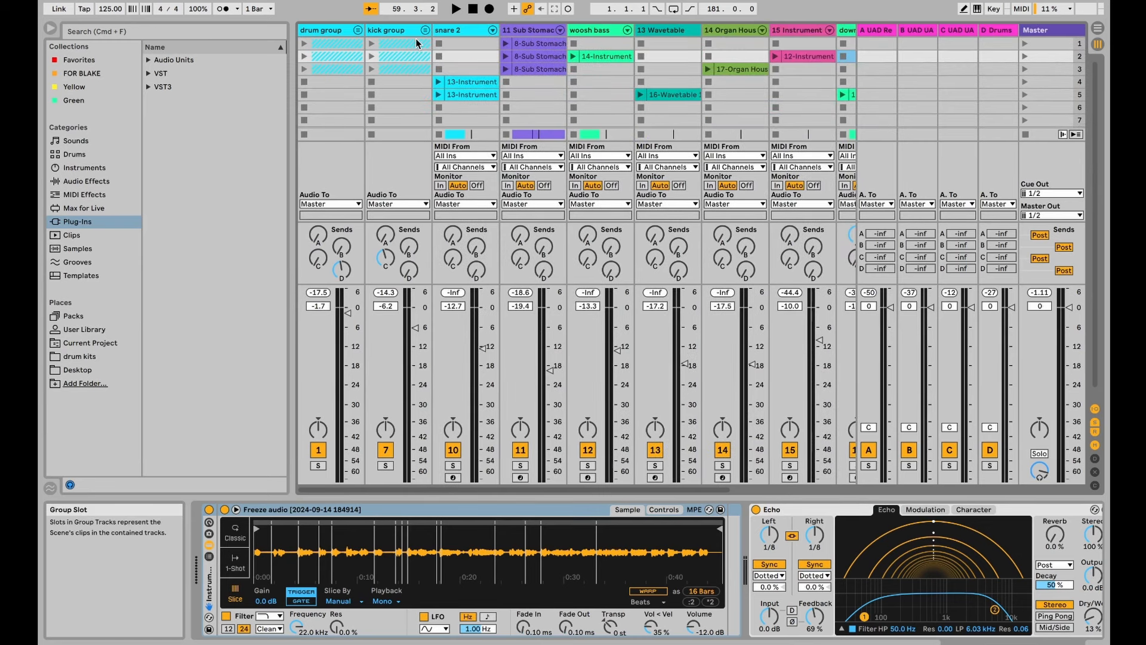
scroll(664, 46, right, 6)
scroll(665, 47, down, 1)
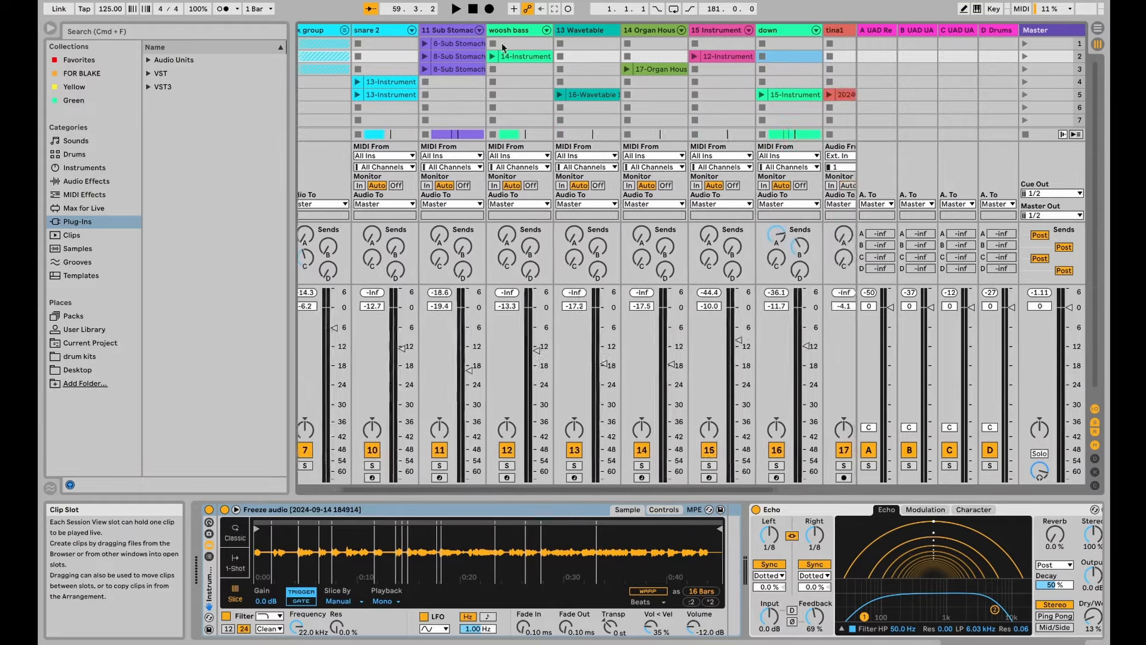
scroll(597, 31, up, 1)
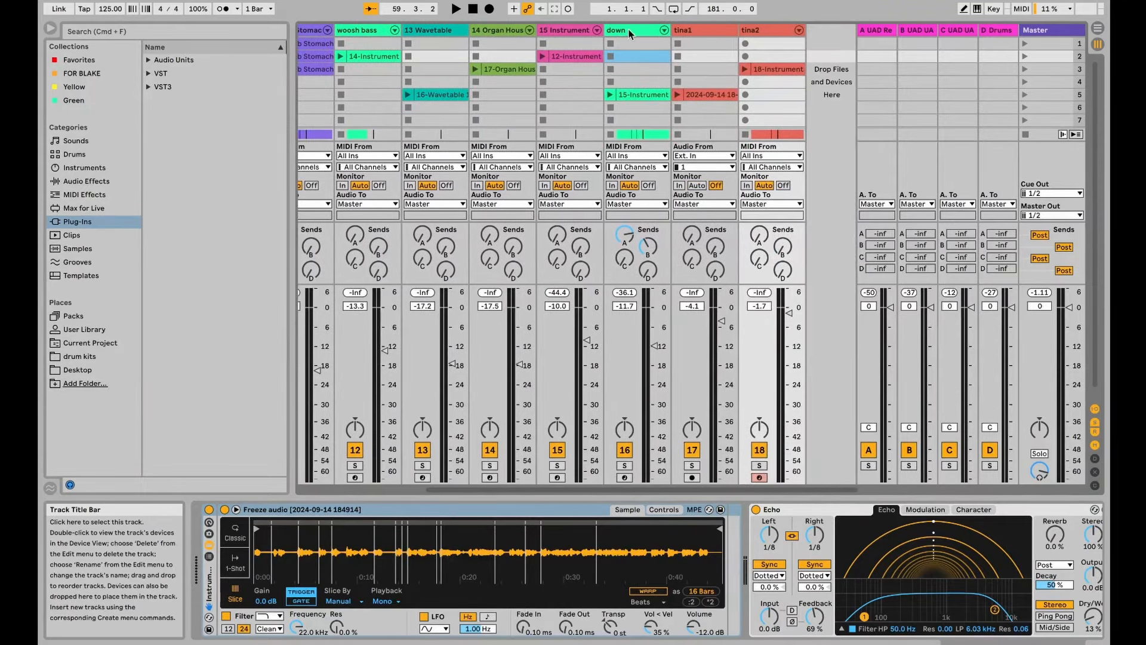
scroll(713, 31, left, 4)
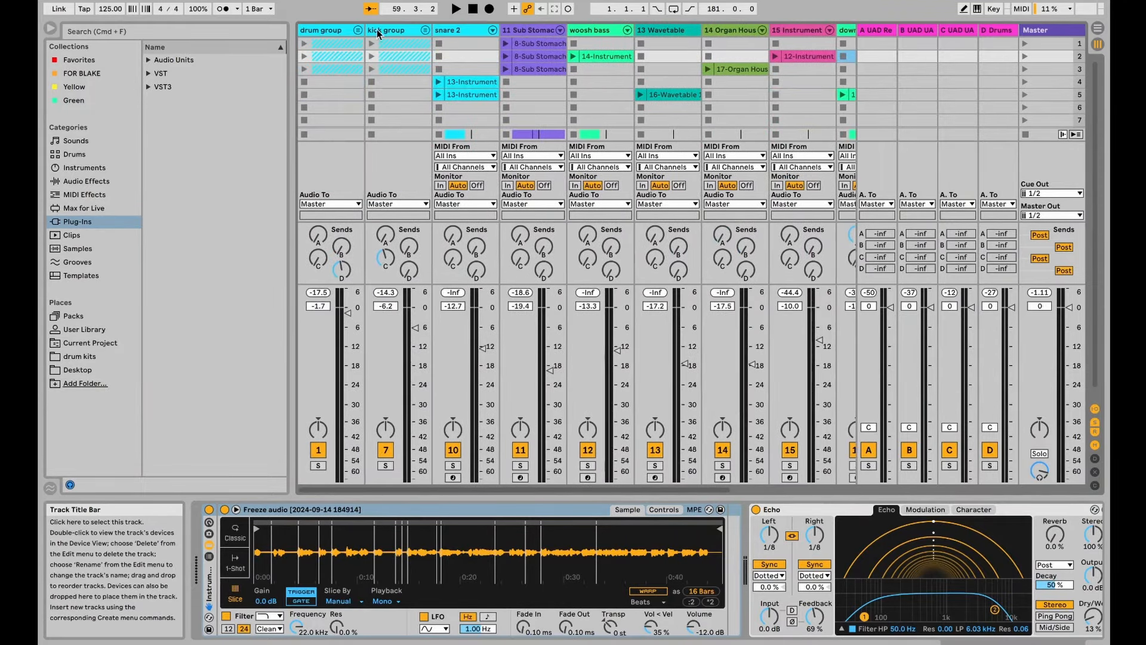
scroll(435, 31, right, 4)
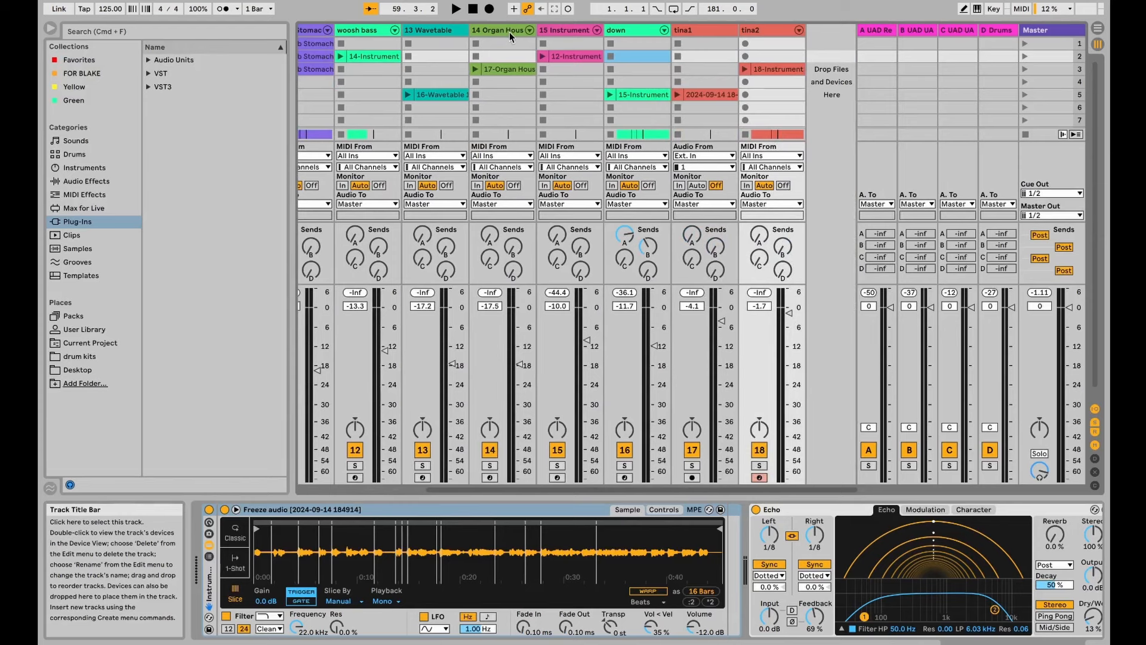
- Play the song in Arrangement view and show the Master track's effect chain
key(Tab)
key(space)
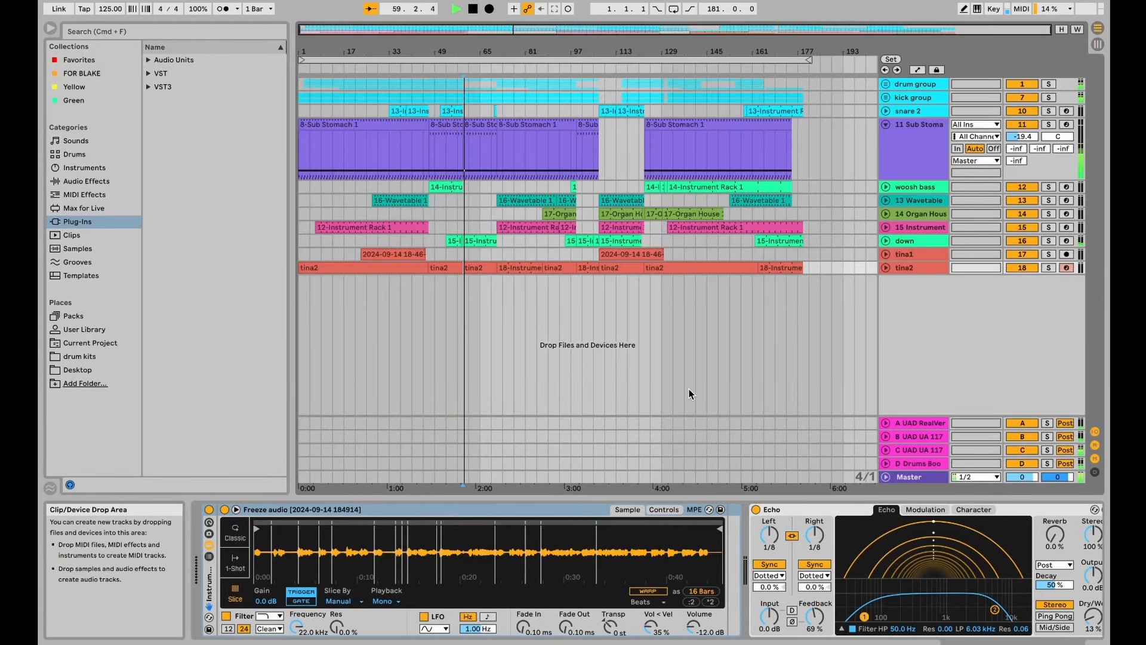
click(913, 477)
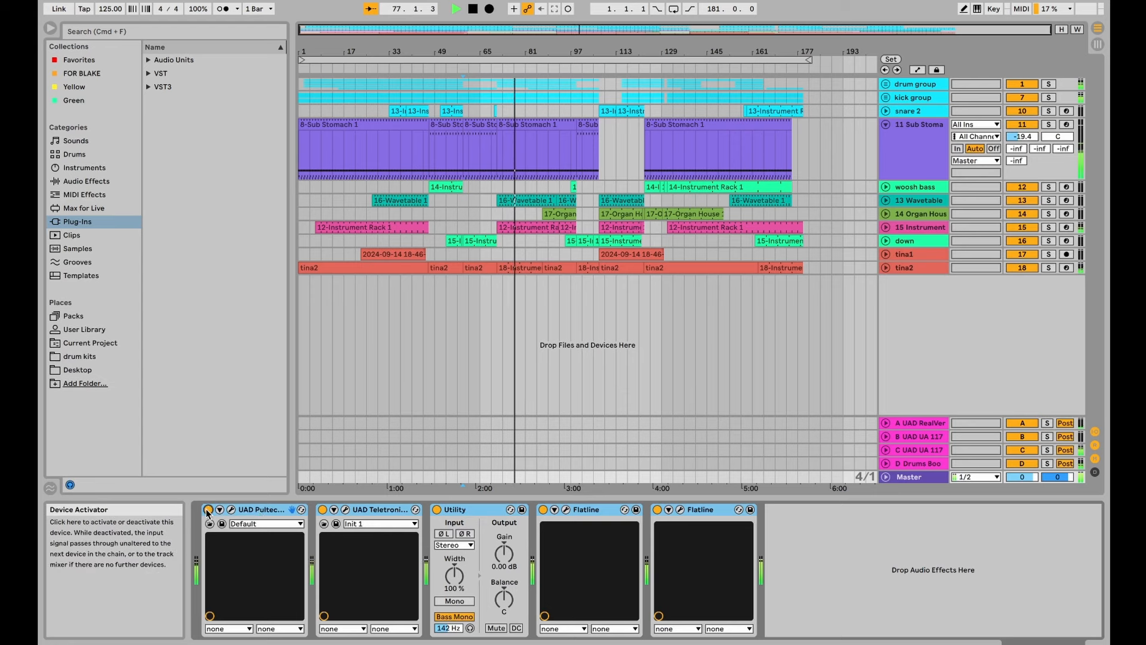
- Switch all of the Master track's effects off and back on during playback to compare the sound
key(Tab)
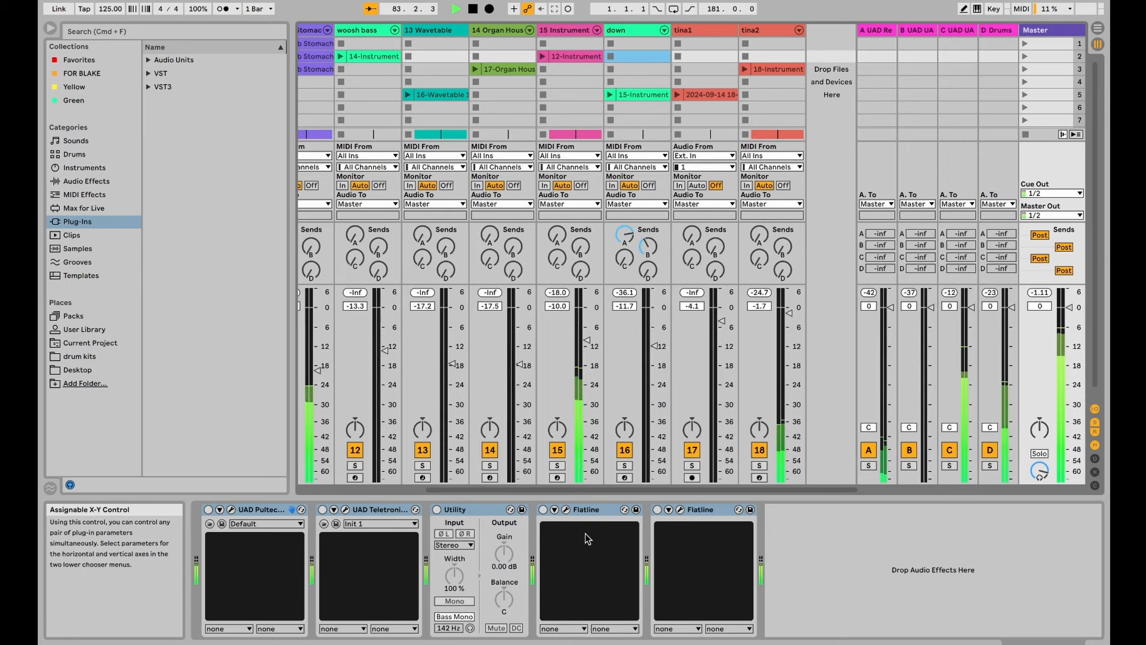
click(208, 509)
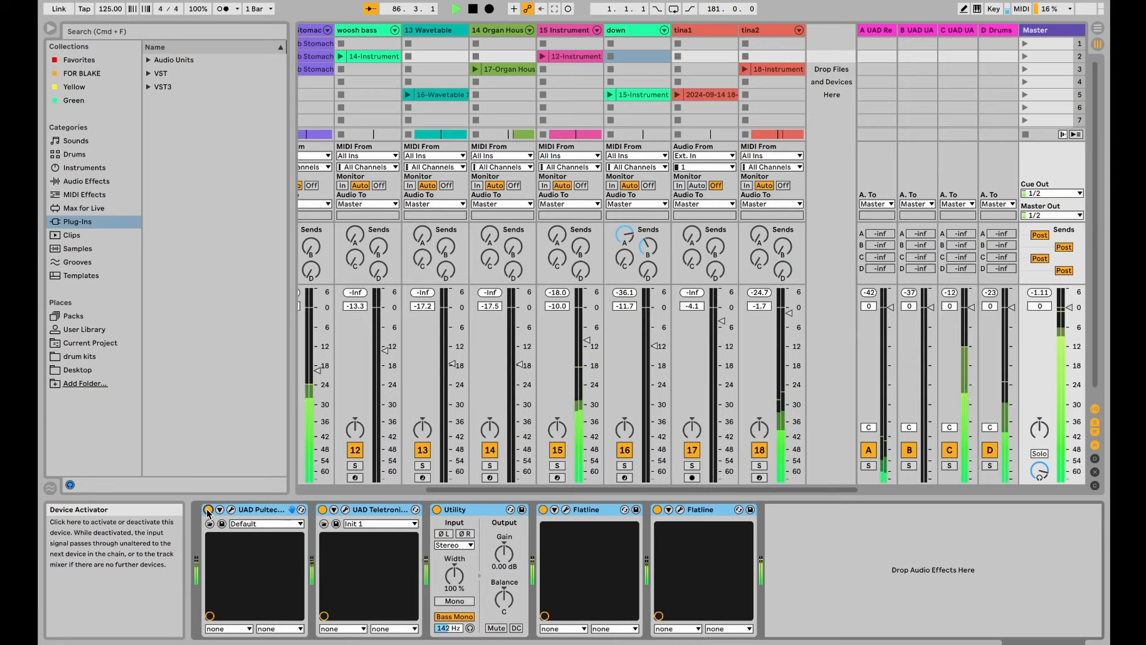
key(Tab)
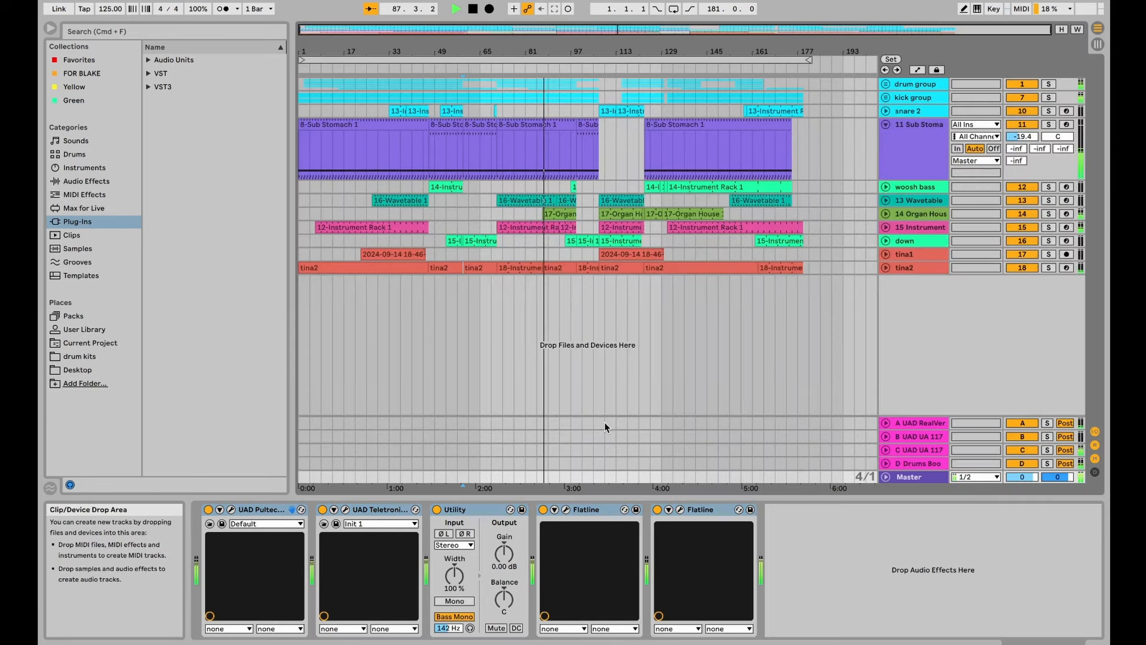
click(658, 510)
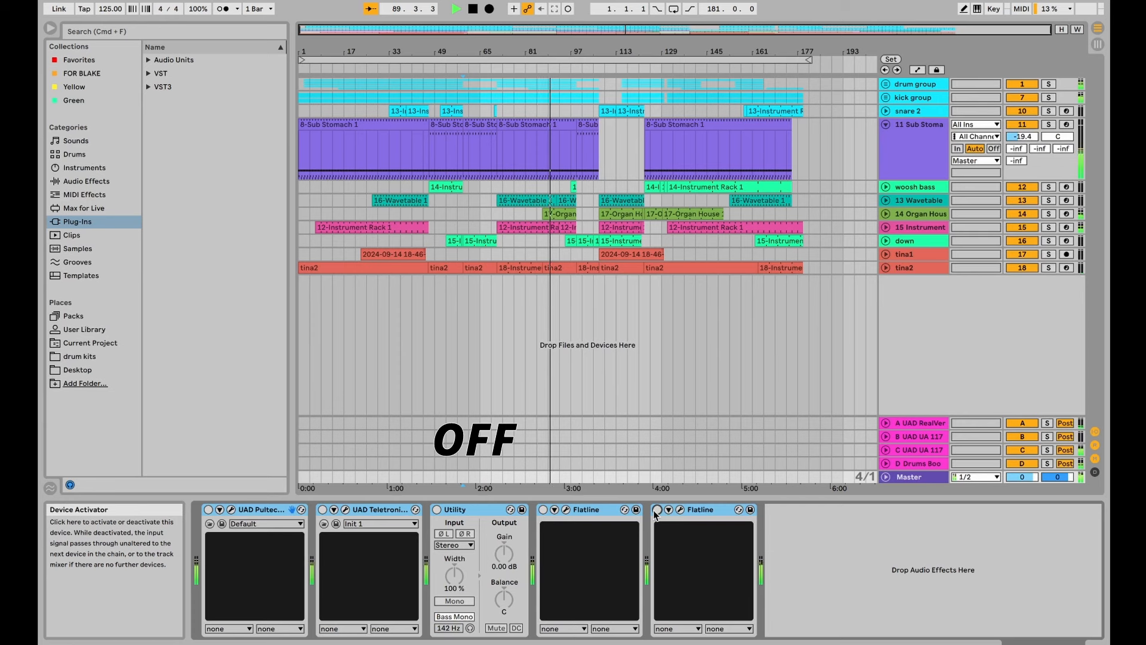
click(658, 510)
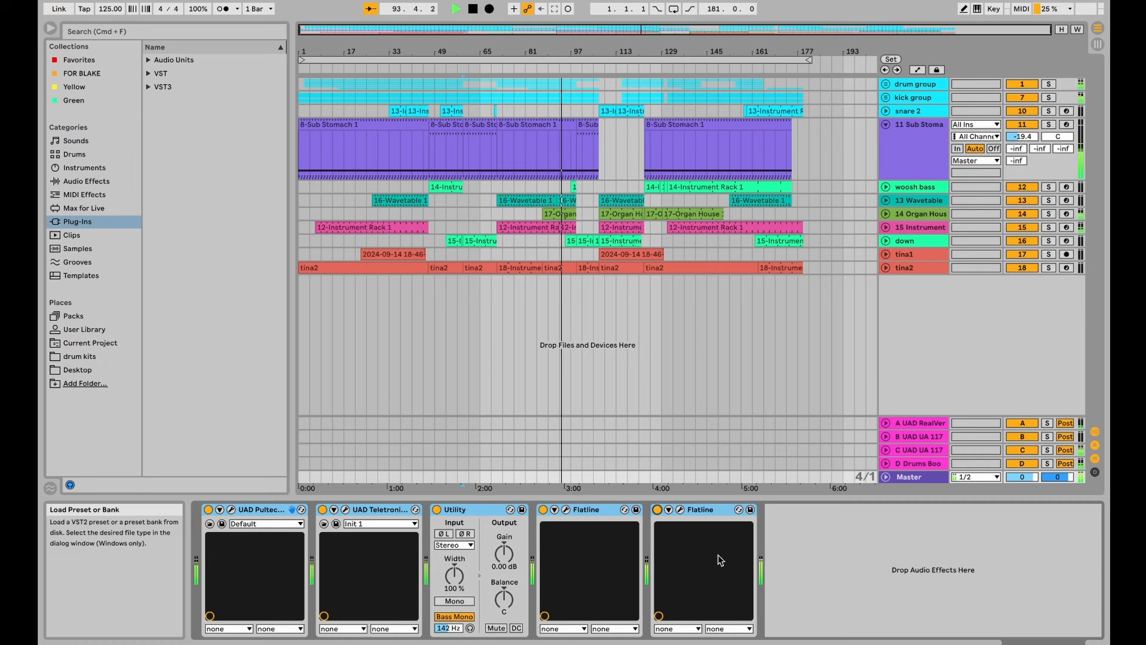
- Stop playback with the Master track selected and return to Session view
click(823, 545)
click(922, 477)
key(space)
key(Tab)
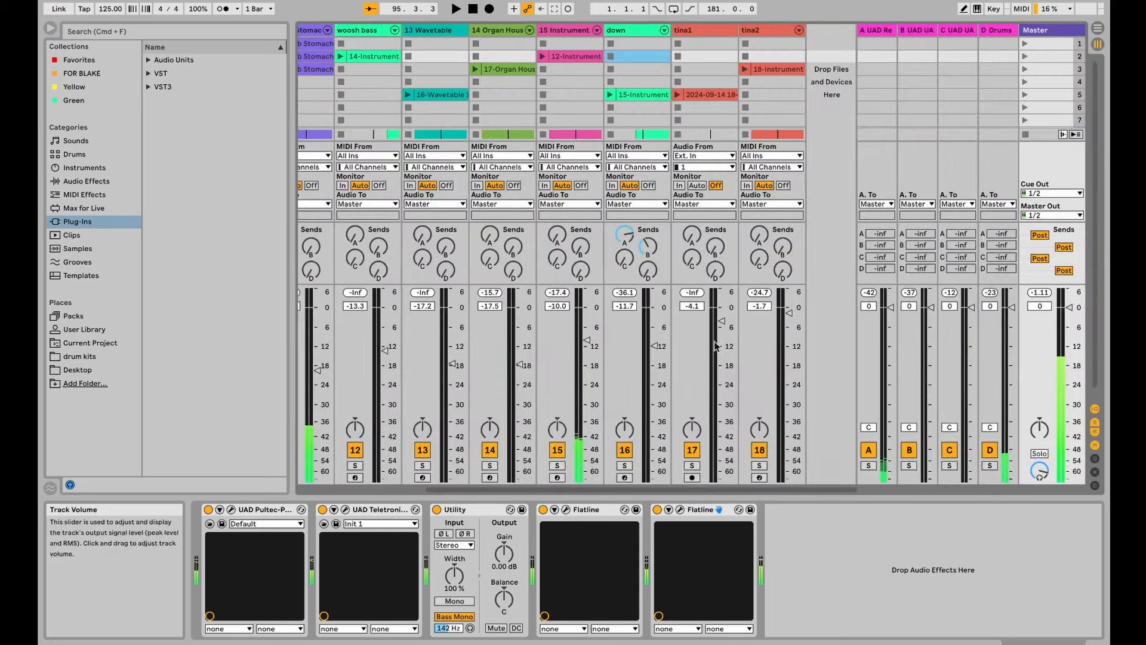
- Launch the kick group's first clip slot, unfold the group, and swap the active KICK track for the old kick track
click(371, 45)
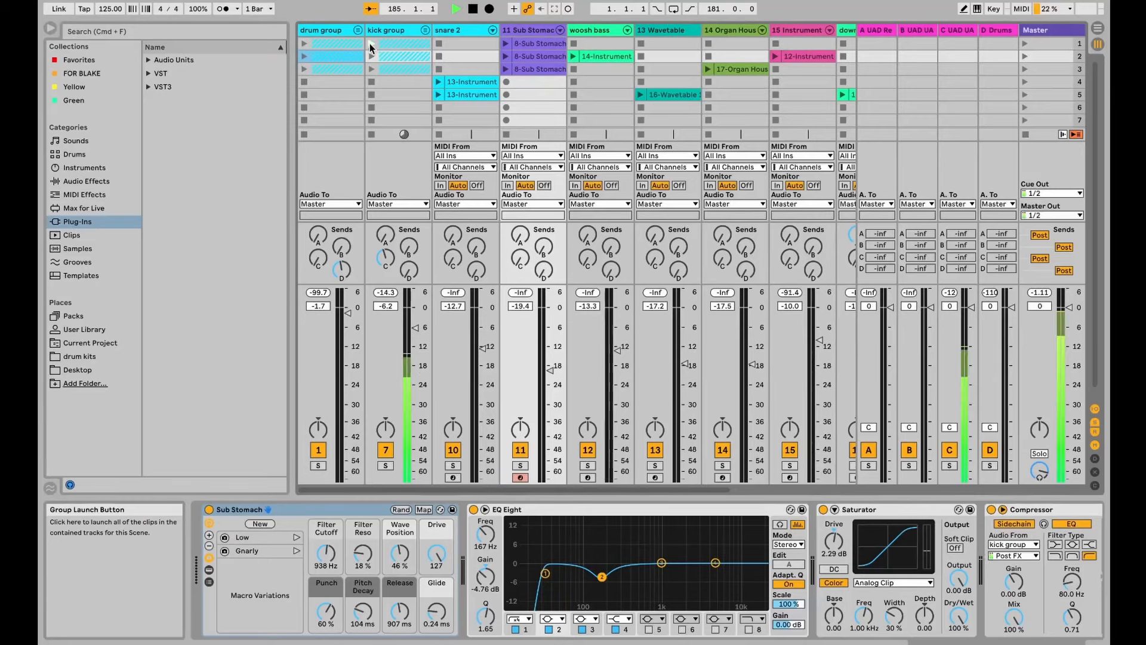
click(425, 30)
click(506, 451)
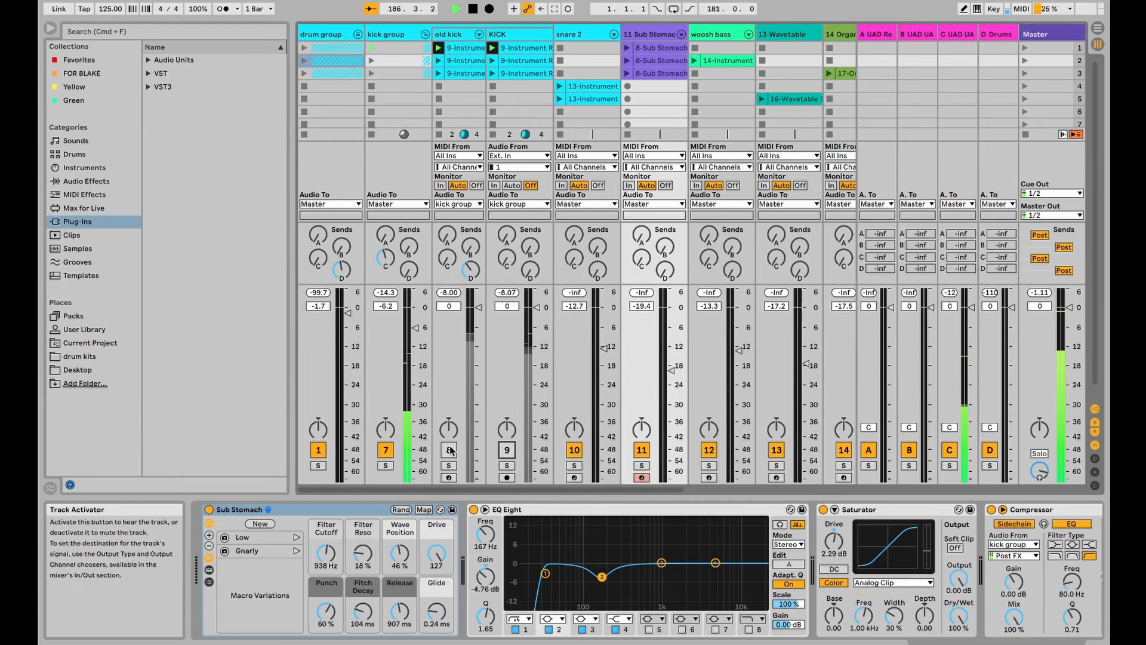
click(449, 450)
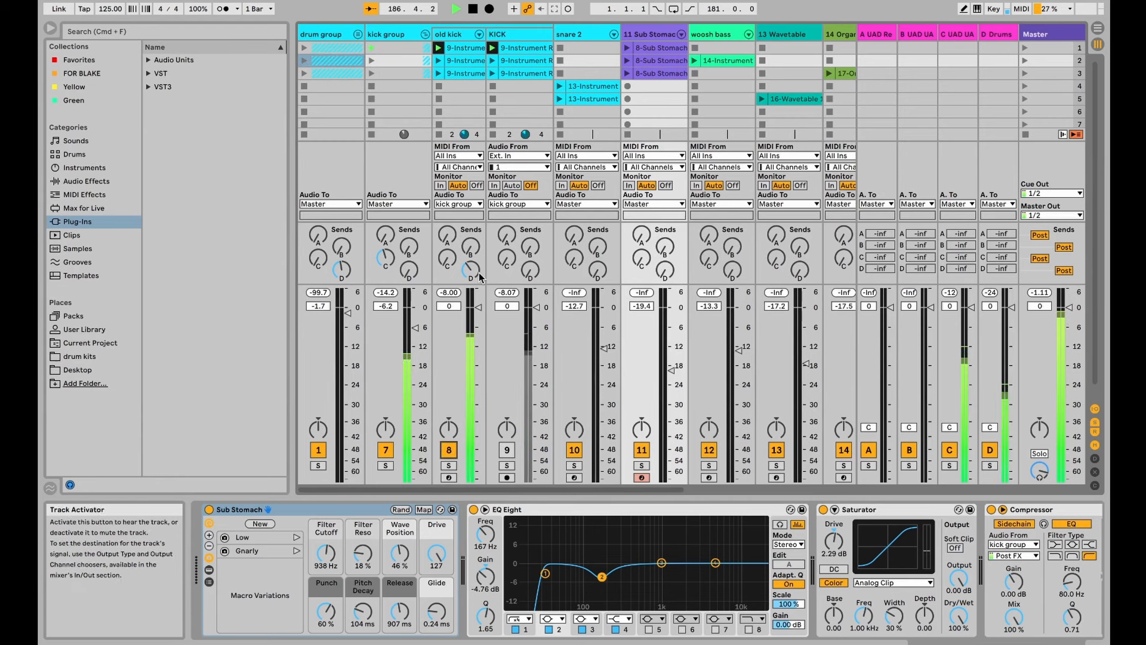
- Show the old kick track's devices and solo its HK BD Sub, Distorted and Club chains in turn to audition each layer
click(452, 38)
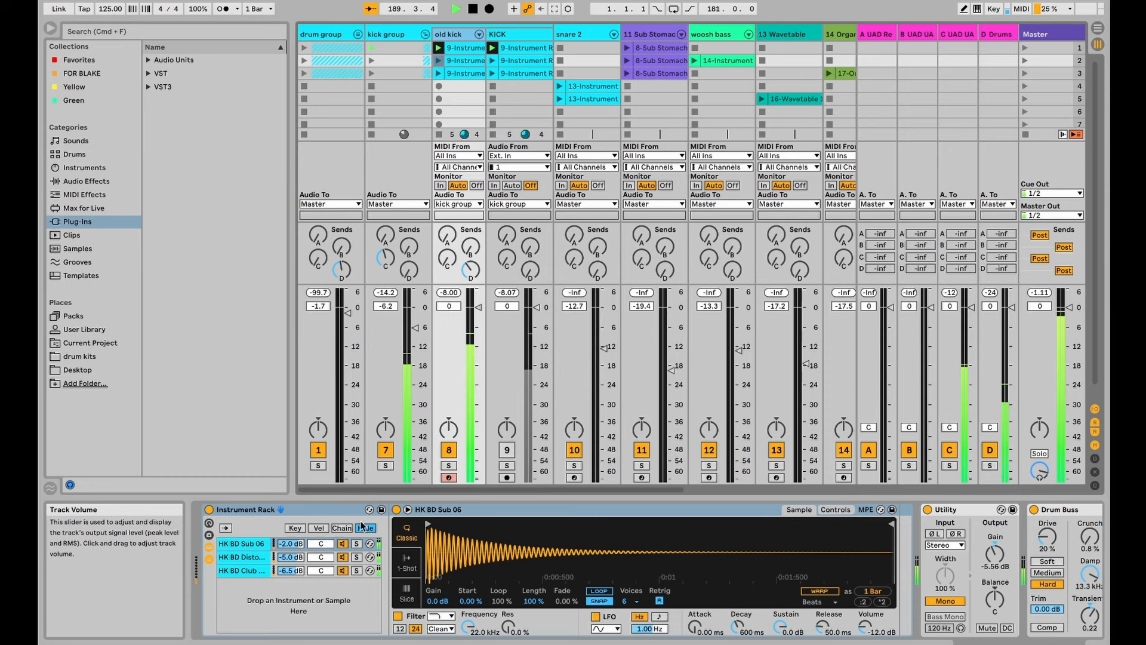
click(242, 556)
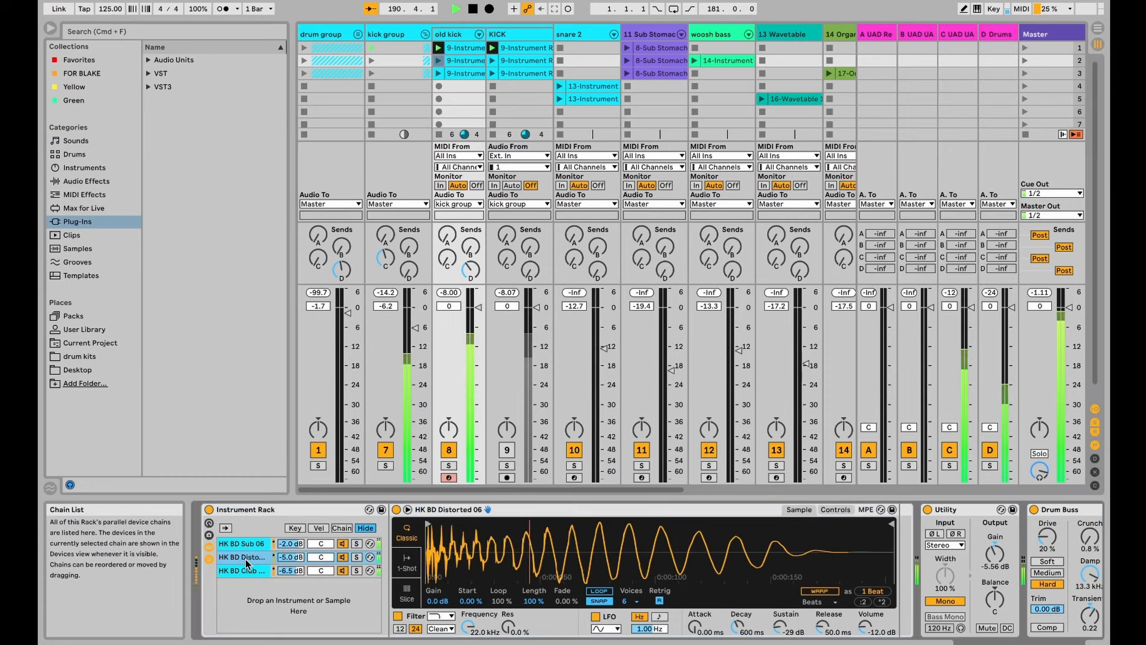
click(241, 543)
click(357, 543)
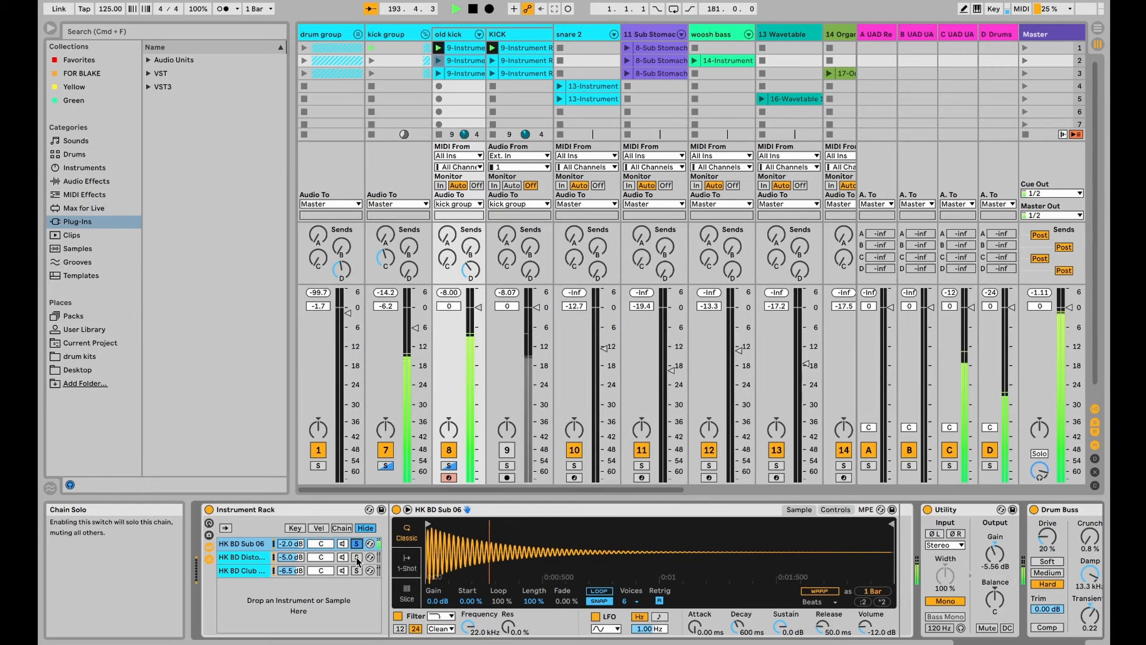
click(357, 557)
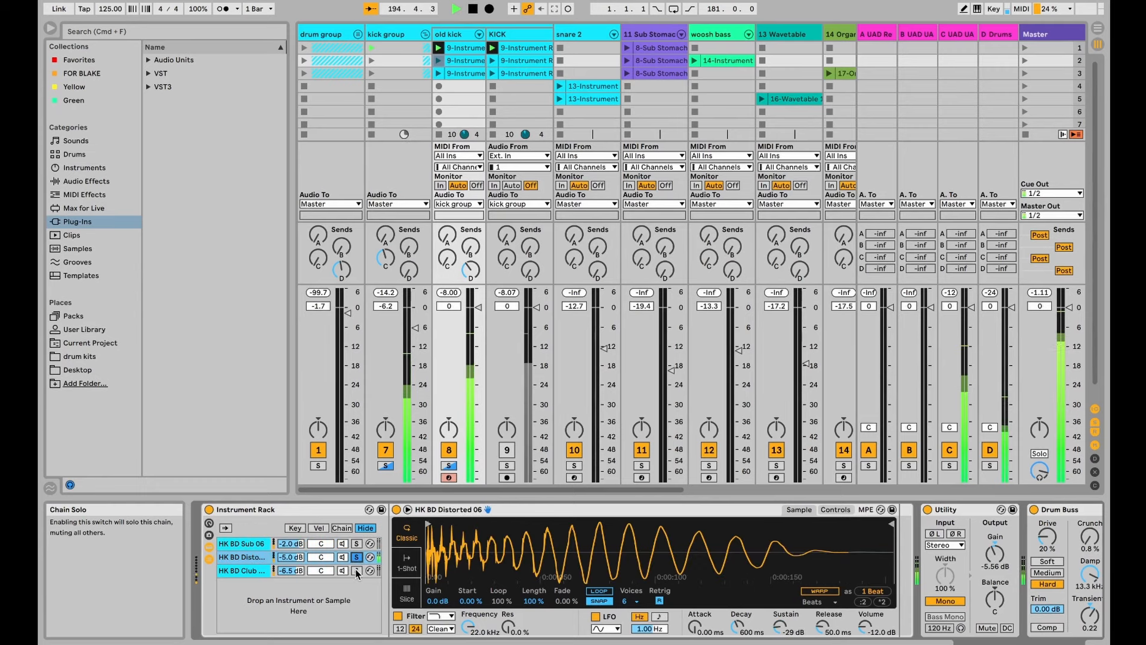
click(357, 571)
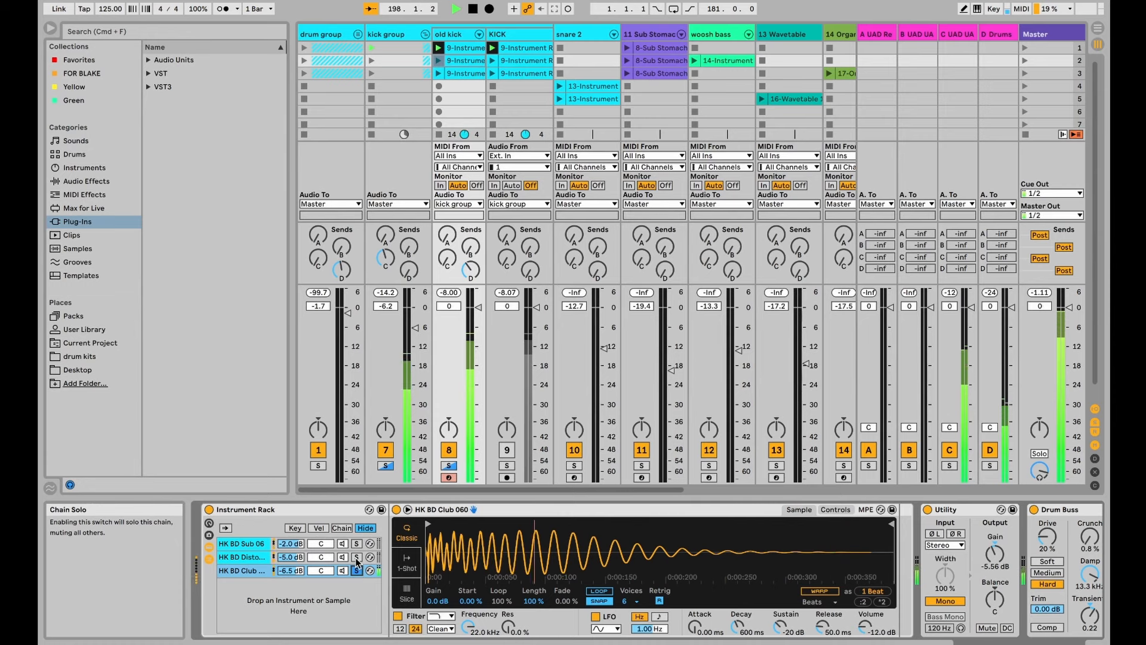
click(357, 557)
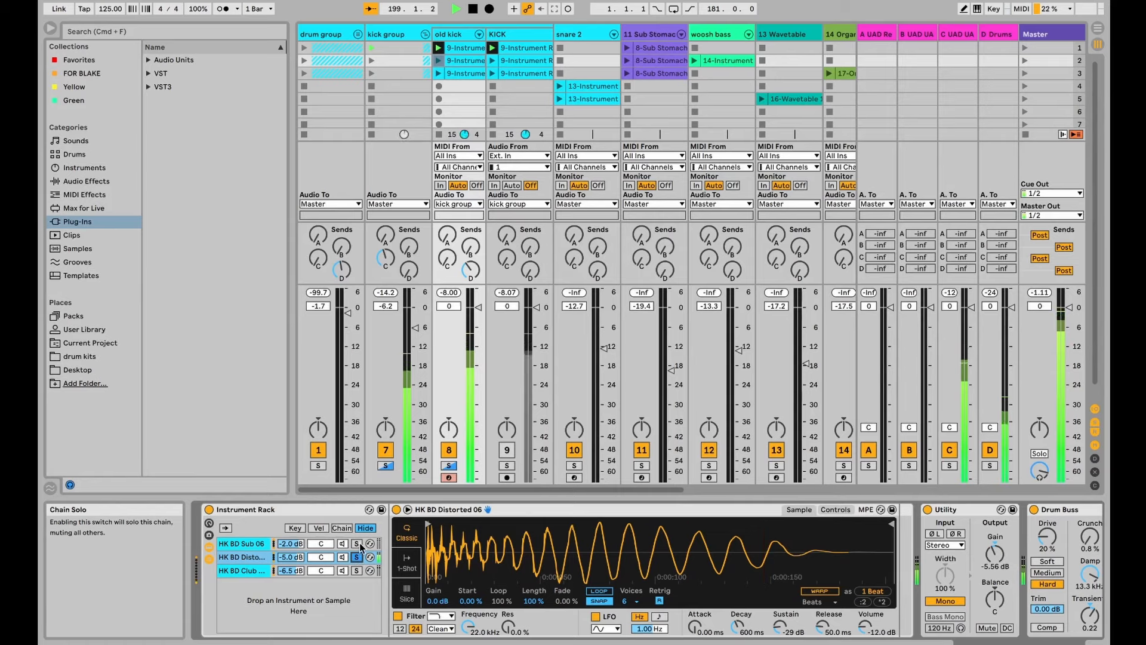
click(357, 544)
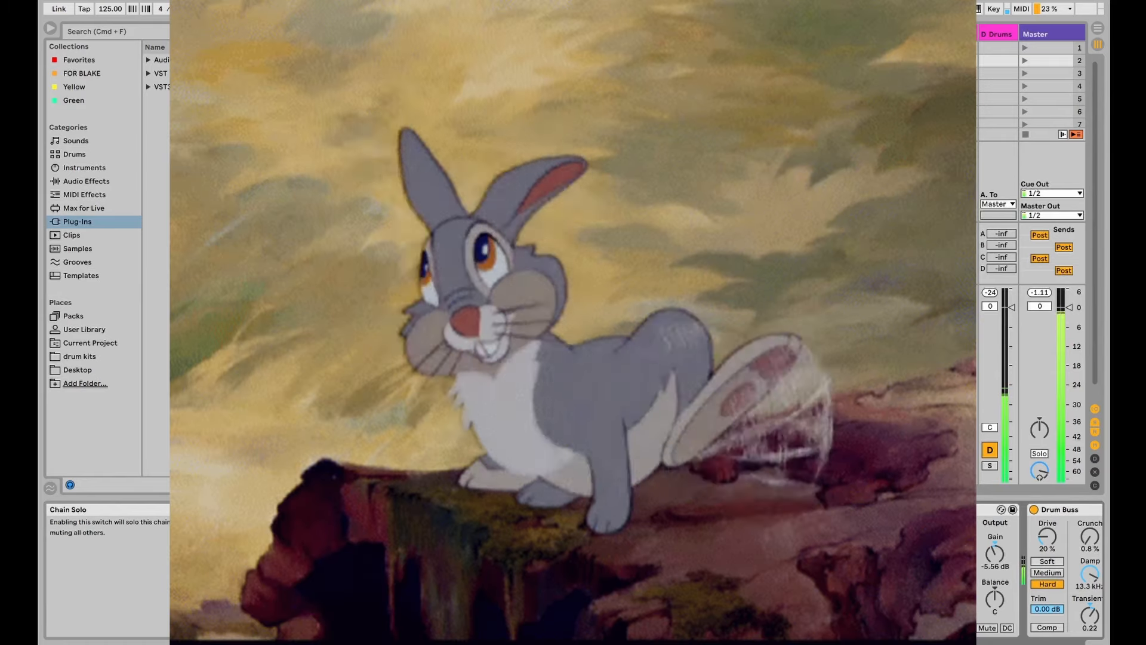
scroll(817, 561, right, 5)
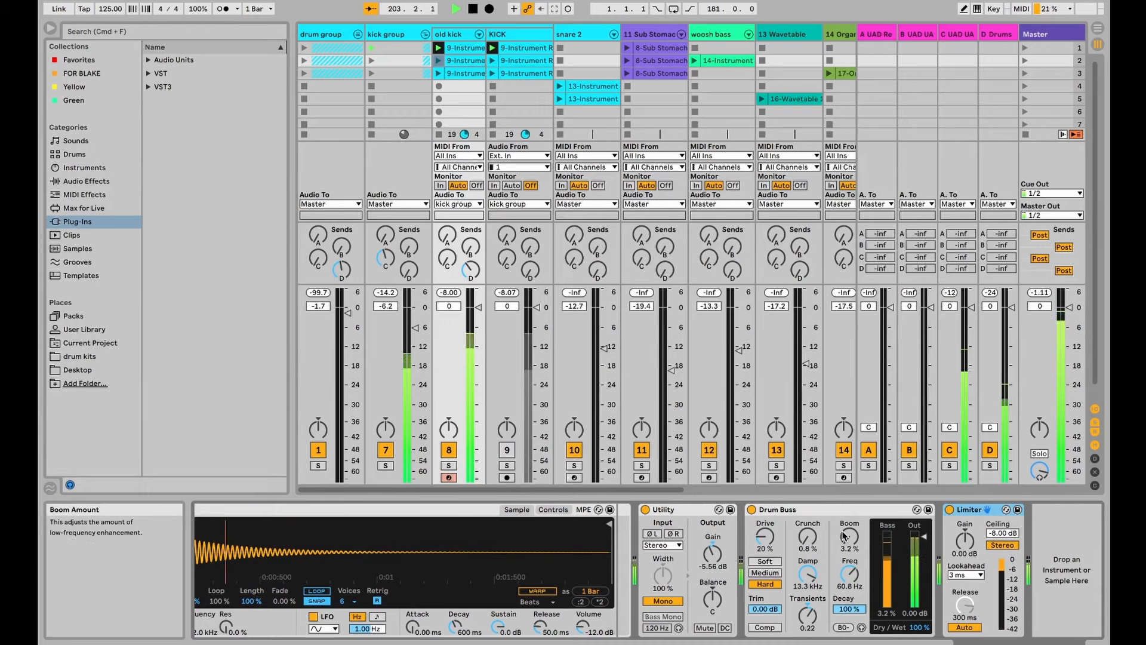
- Show the old kick clip's notes and compare its groove by switching to None and back to Disco Live Feel 16ths
key(shift+Tab)
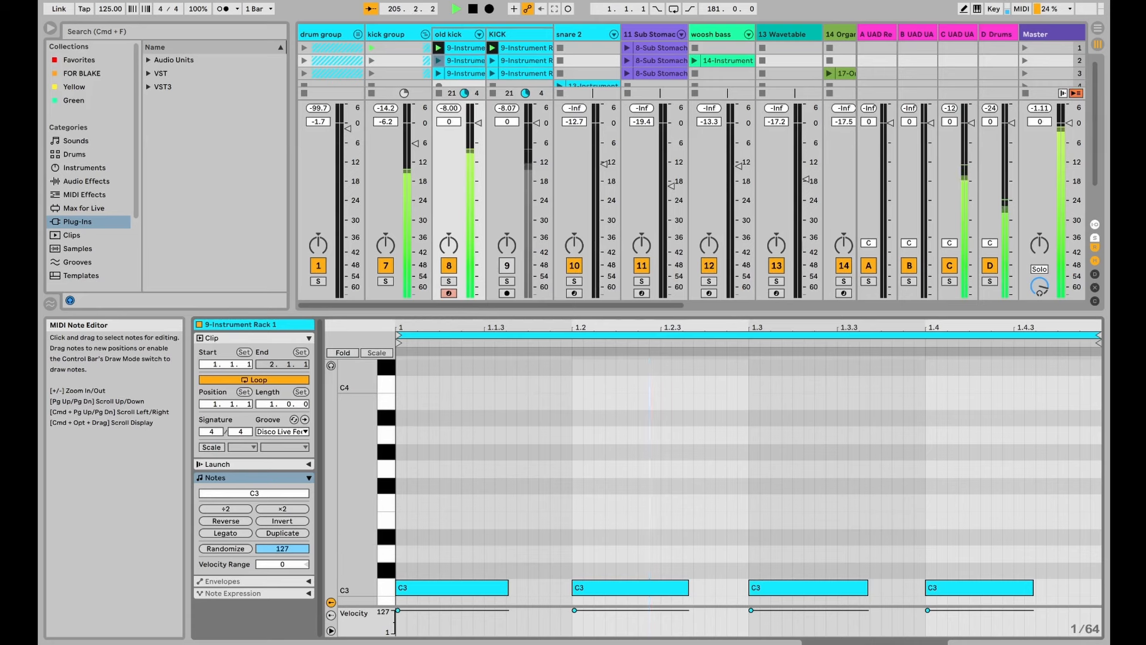
click(307, 431)
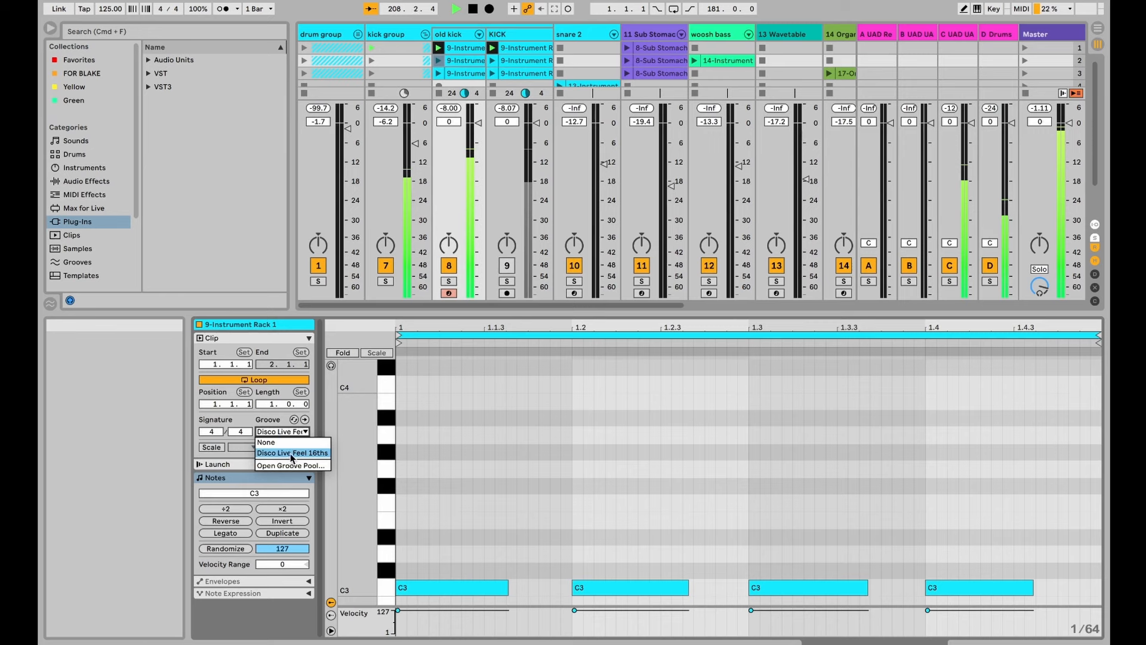
click(287, 442)
click(285, 432)
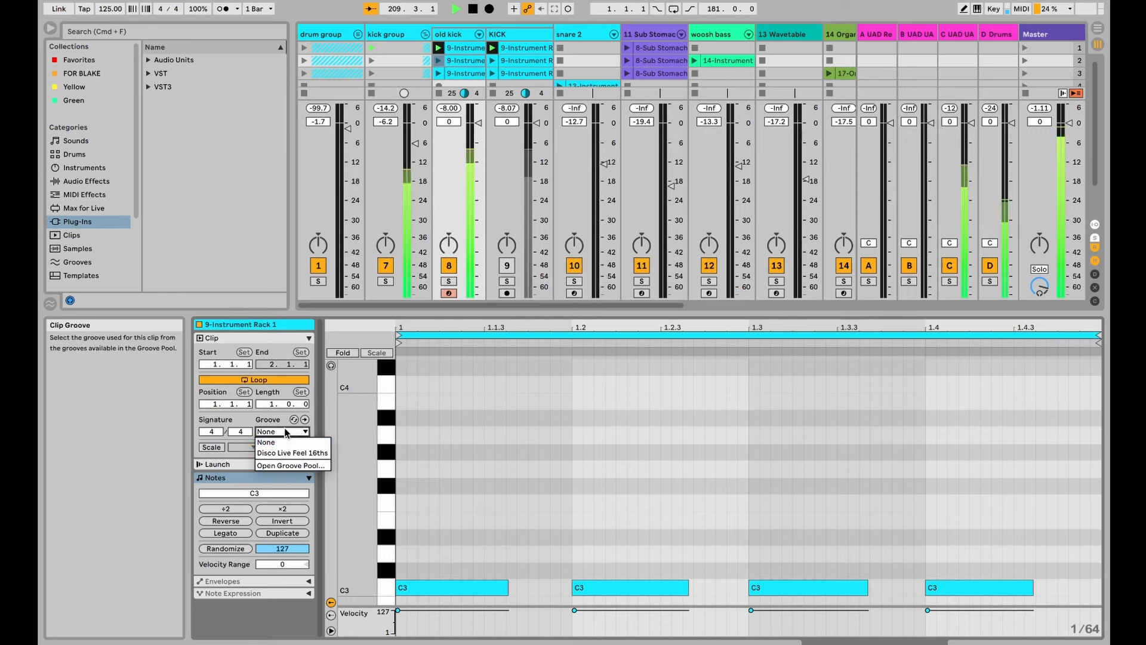
click(288, 452)
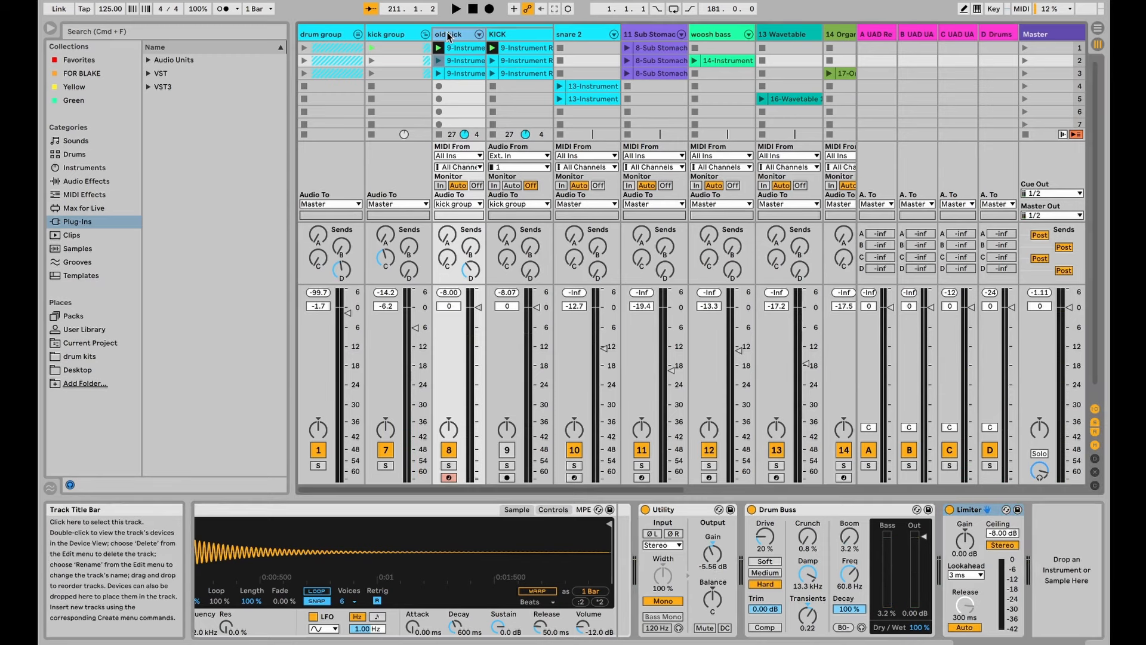
- Deactivate the old kick track, activate the KICK audio track in its place, and start playback
click(449, 452)
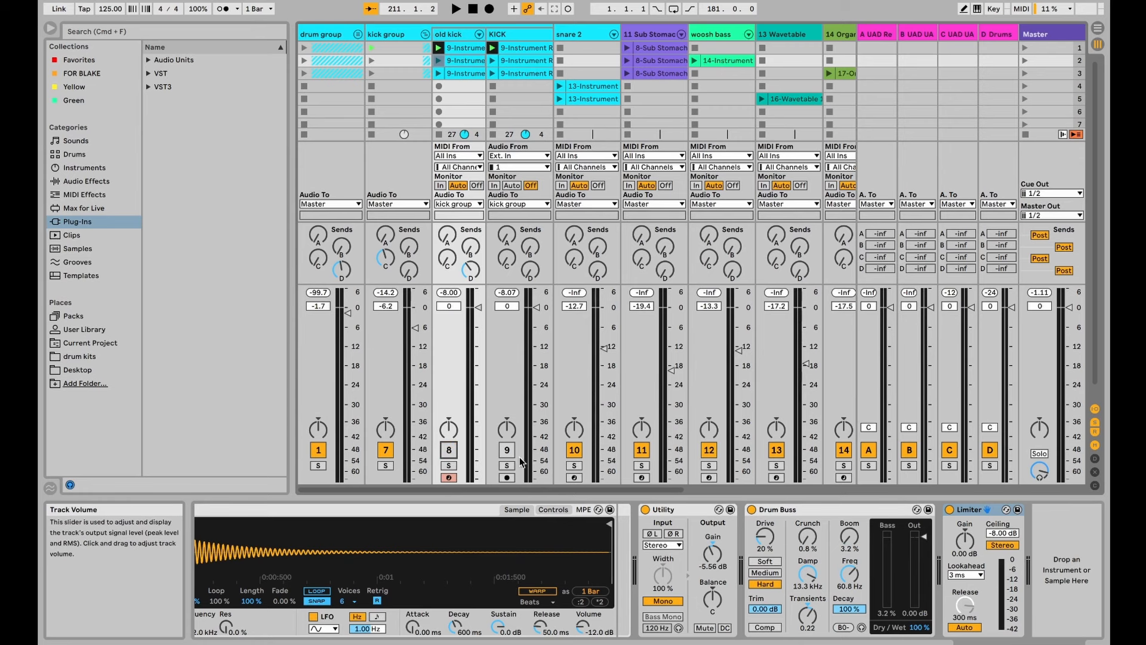
click(499, 39)
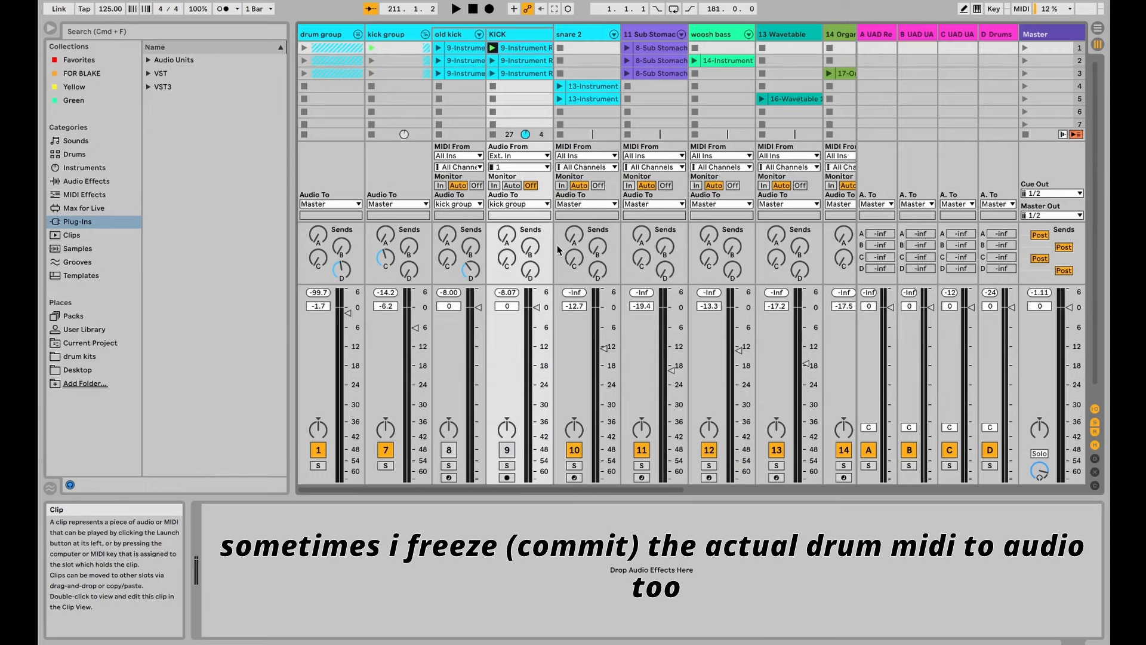
click(508, 450)
key(space)
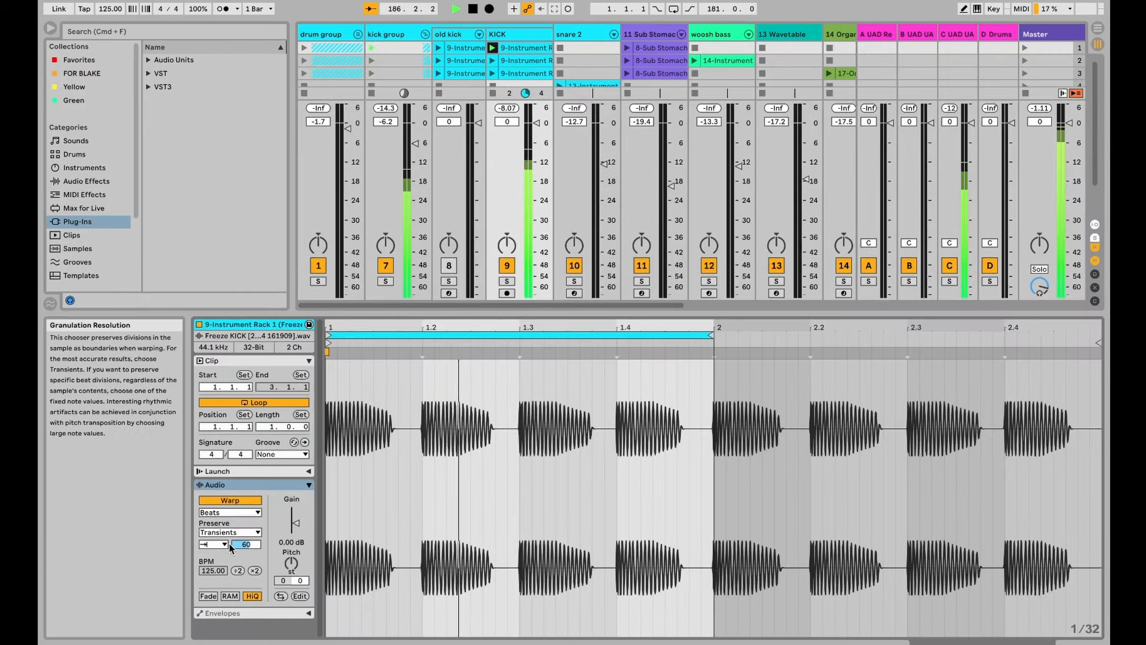
- Compare the KICK clip's transient envelope at 100 and back at 60, and leave the clip view
drag(246, 544, 245, 521)
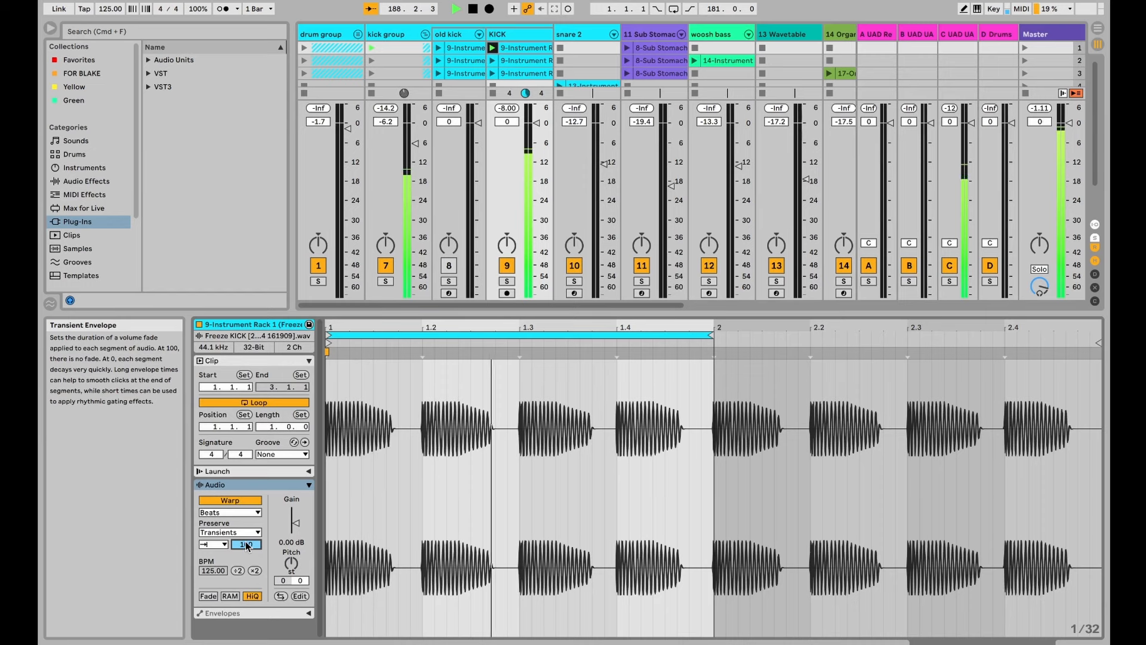
drag(245, 544, 246, 568)
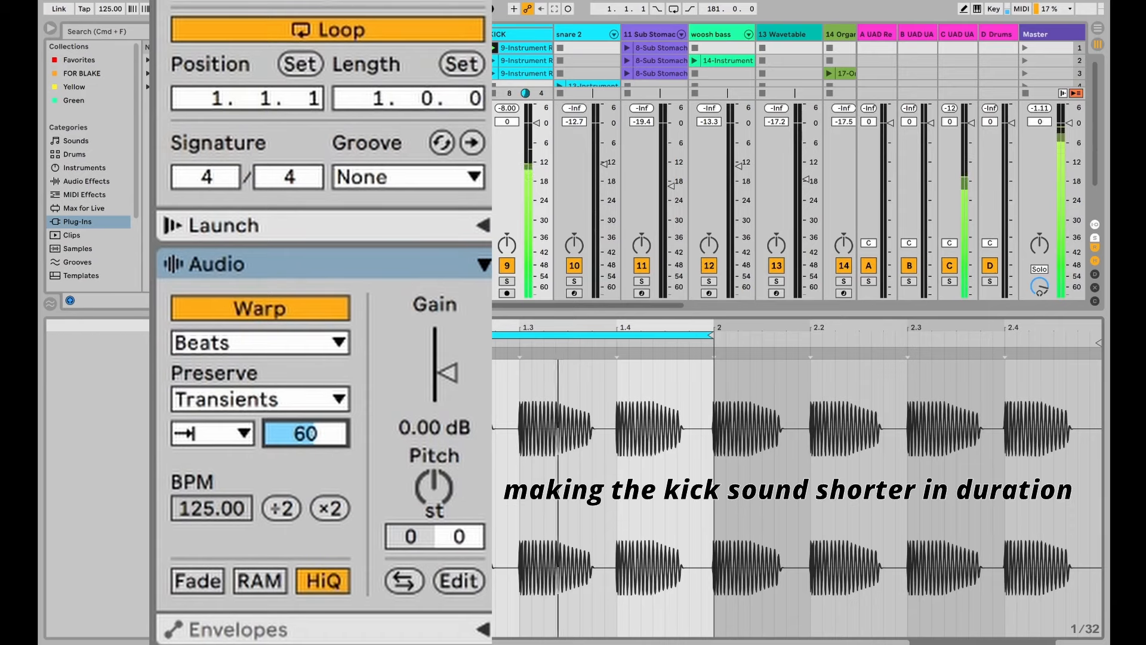
click(1073, 642)
- Fold the kick group and look at the devices on return track C
click(425, 34)
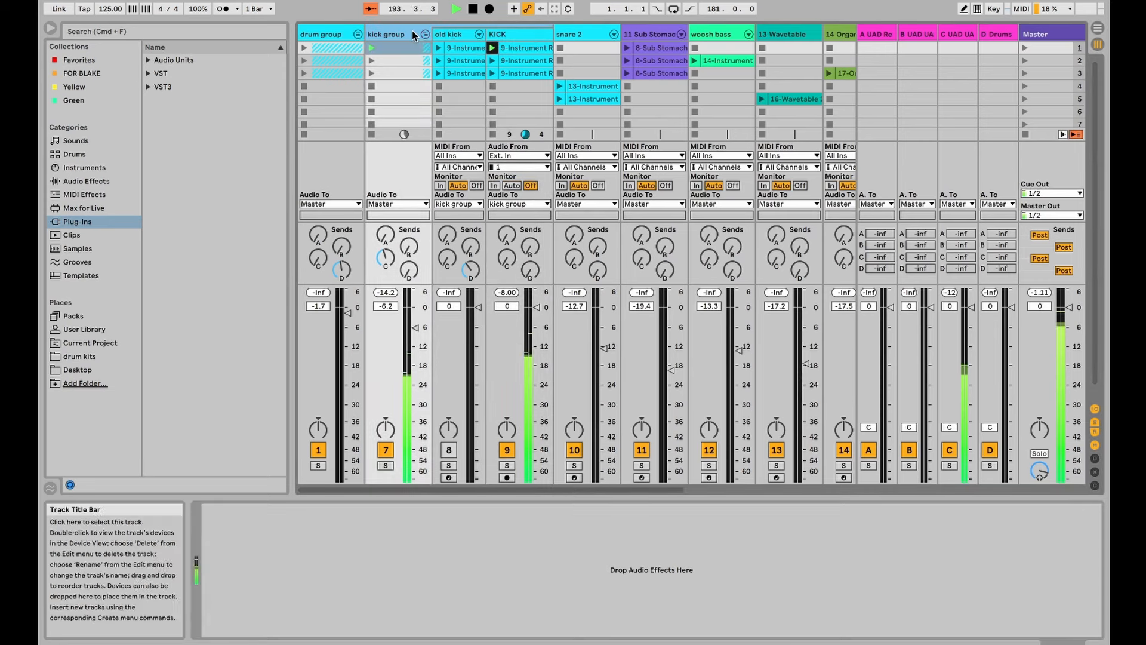
click(412, 30)
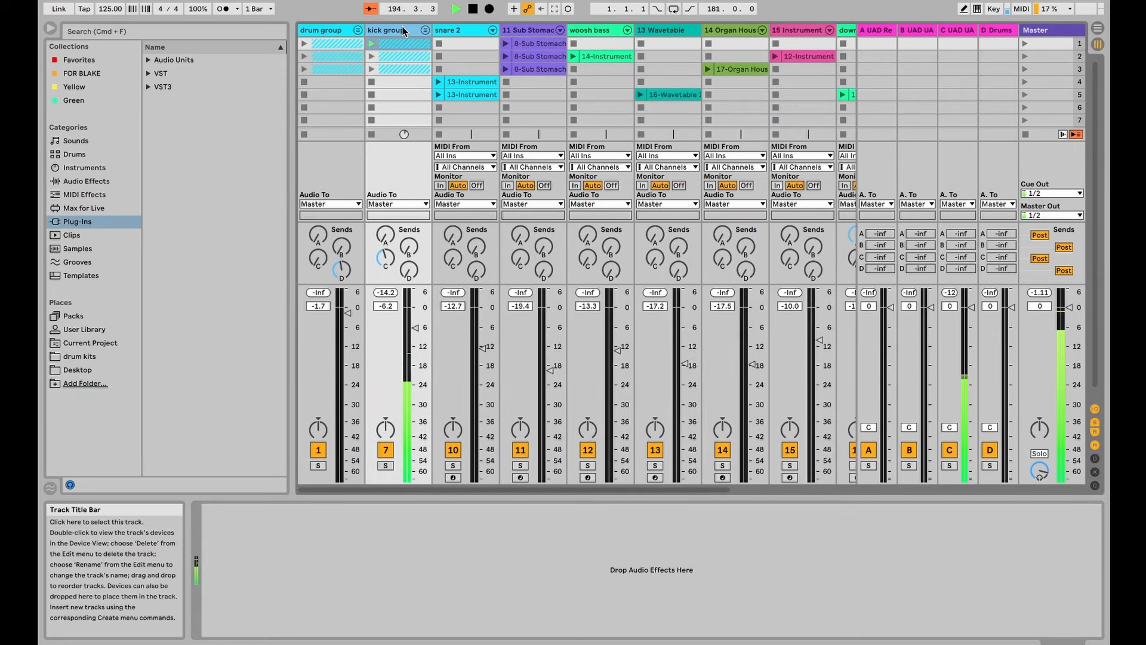
click(960, 30)
click(231, 508)
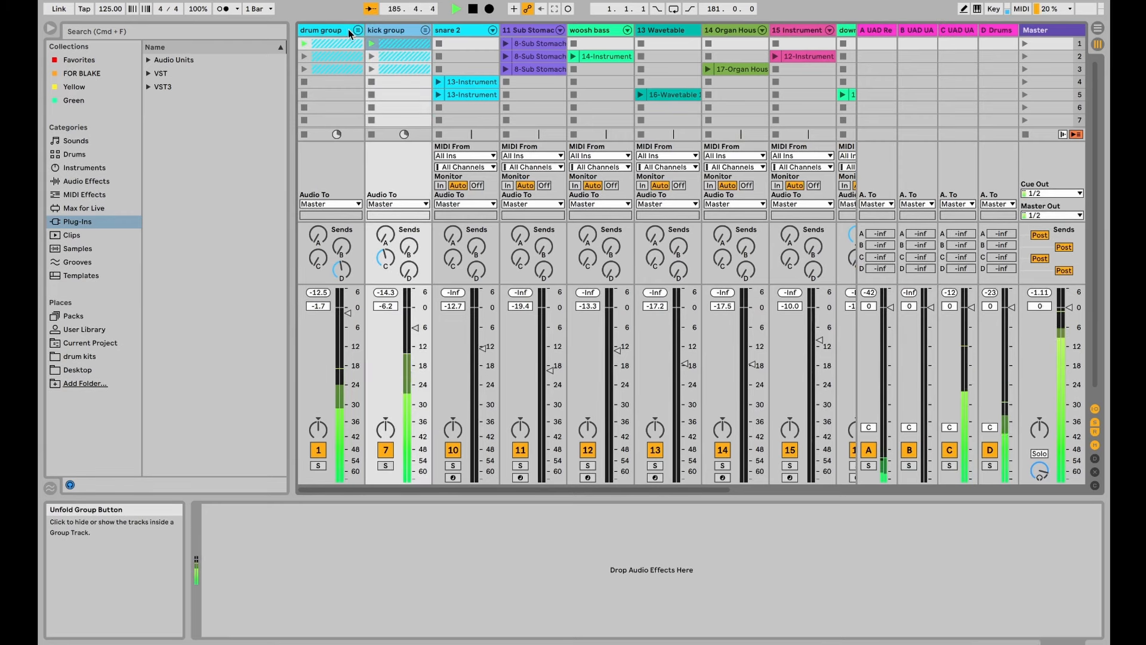
- Unfold the drum group, deactivate tracks 3 to 6, and review the Ride 909 track's sample and EQ Eight
click(339, 28)
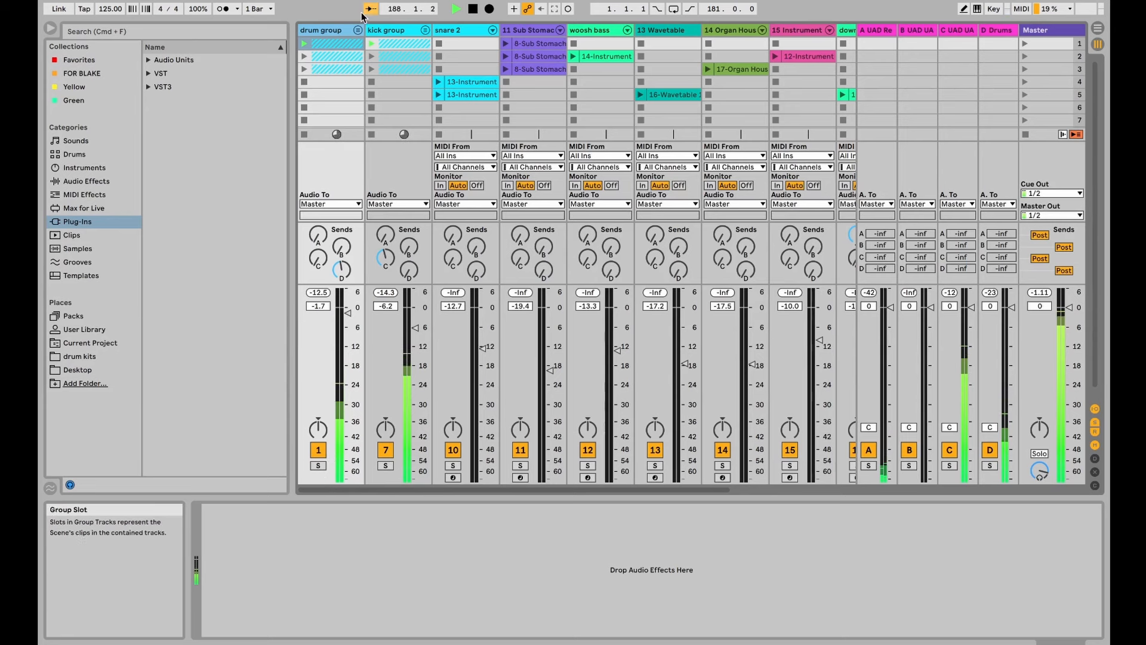
click(357, 30)
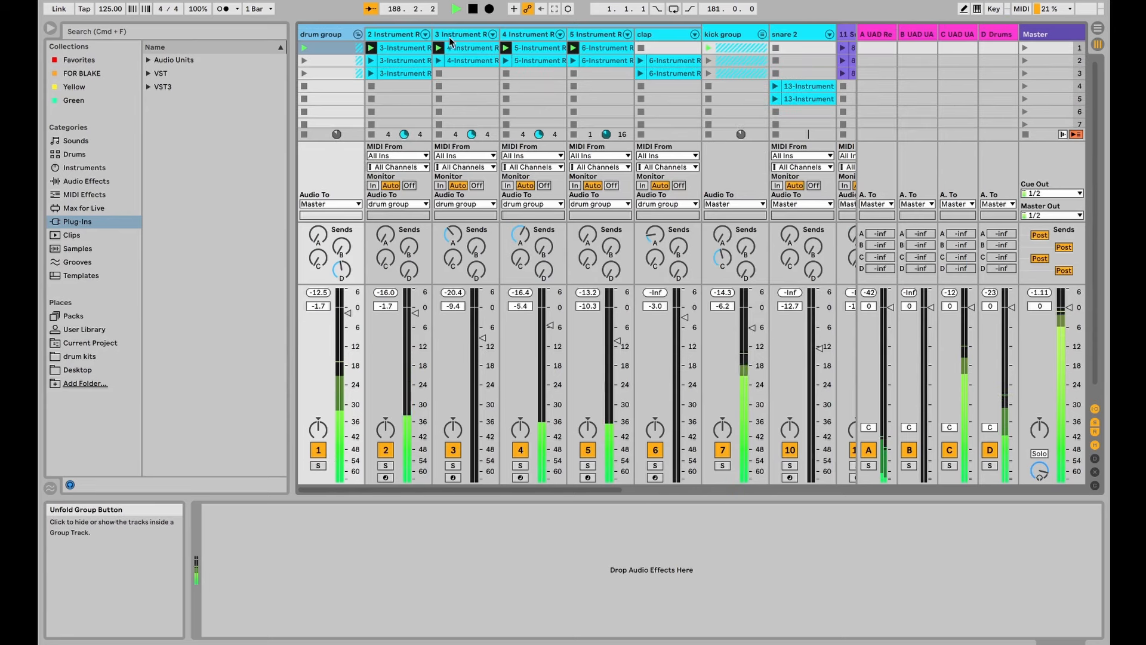
click(455, 453)
click(520, 451)
click(588, 452)
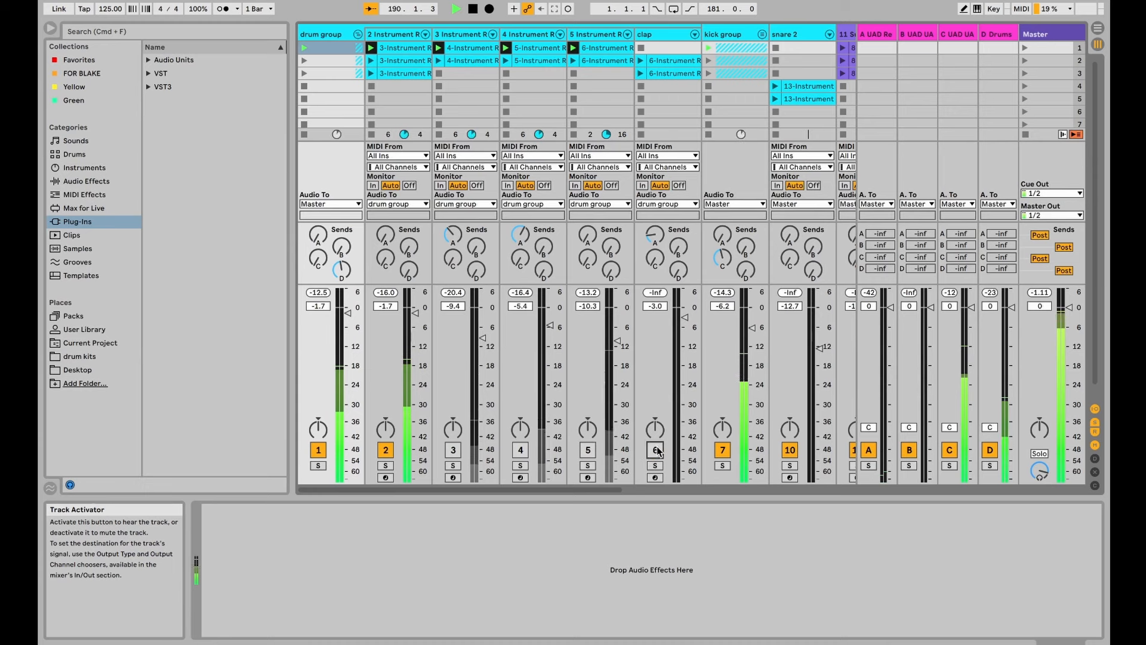
click(396, 35)
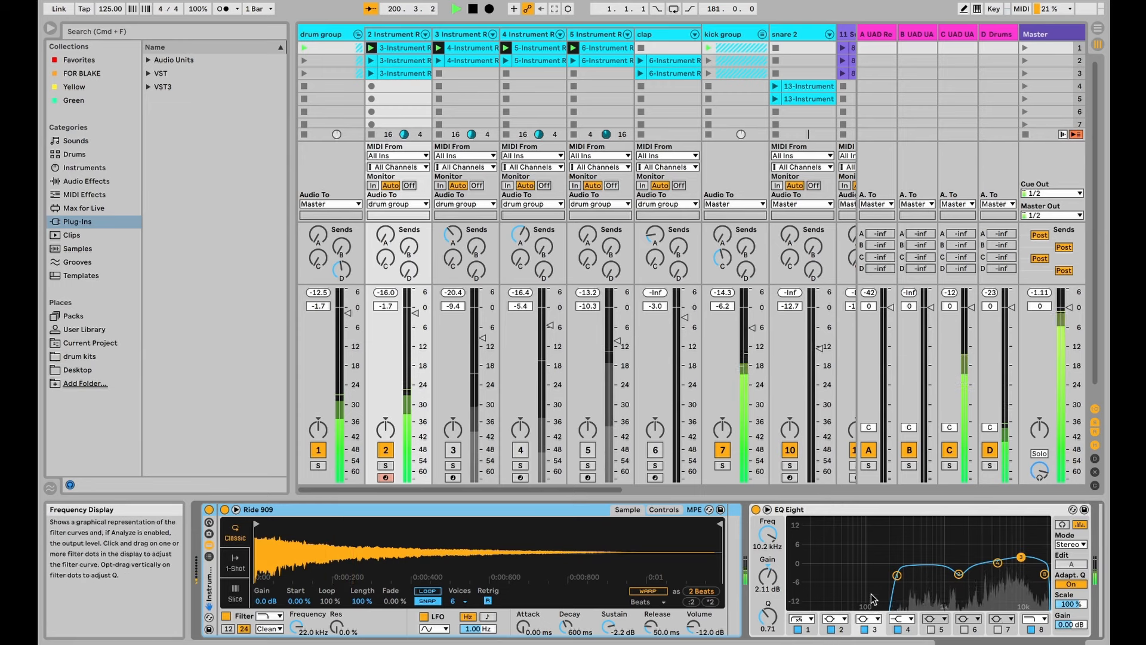
scroll(871, 600, right, 3)
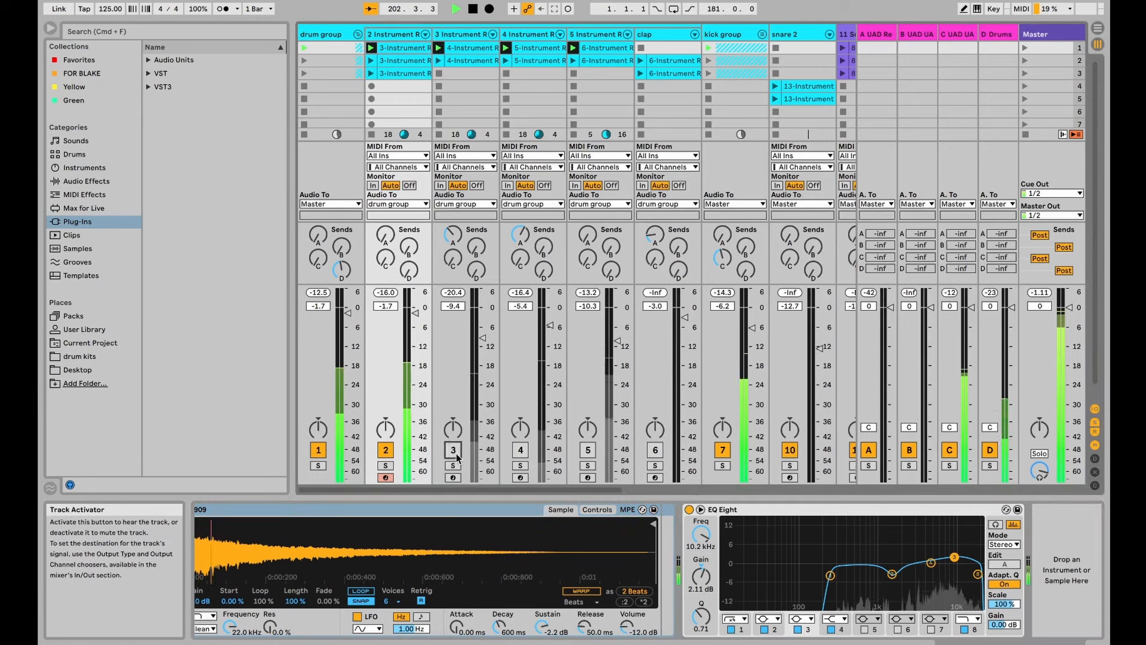
- Solo track 3 and audition its Snare 909 and Rim 909 chains one at a time, clearing the solos when done
click(458, 34)
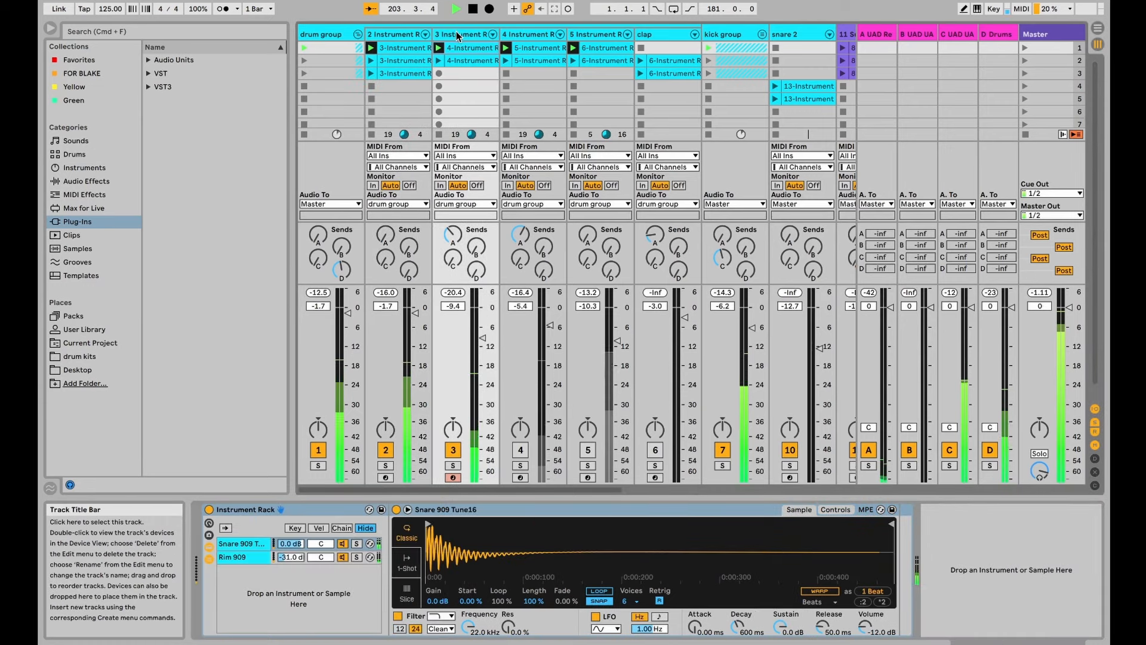
click(454, 466)
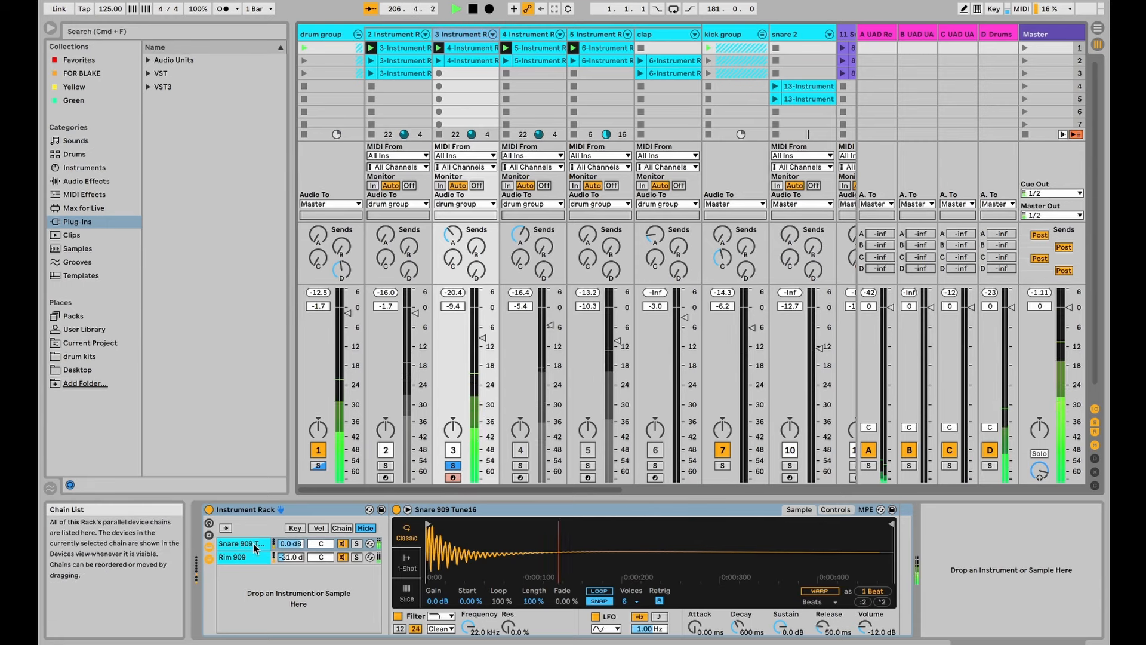
click(356, 543)
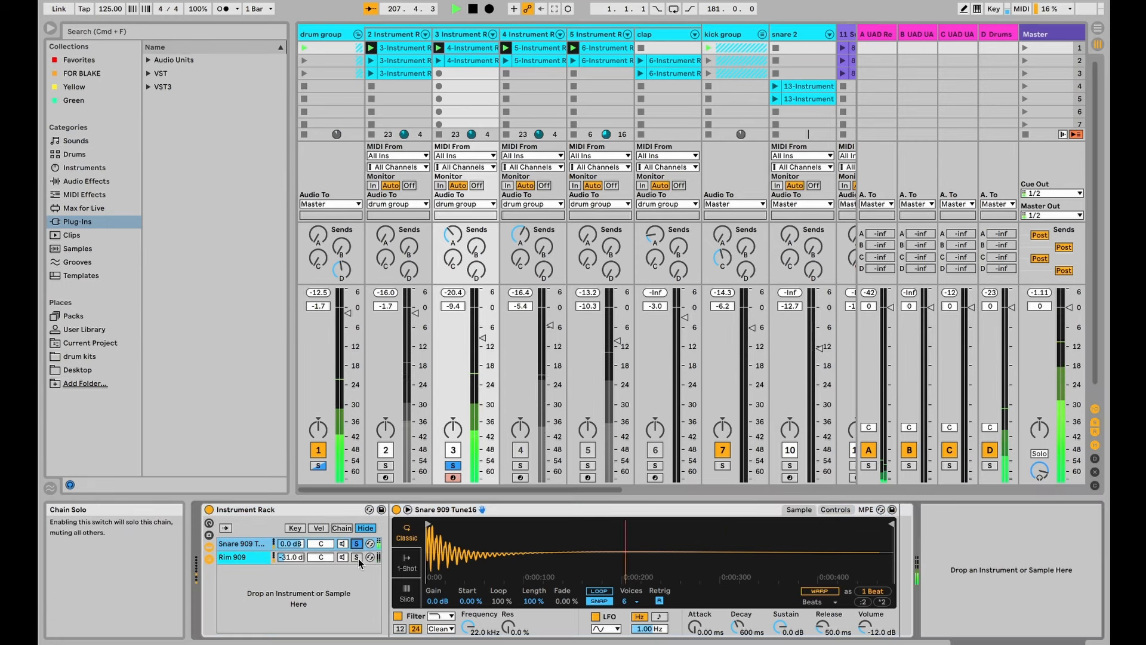
click(357, 557)
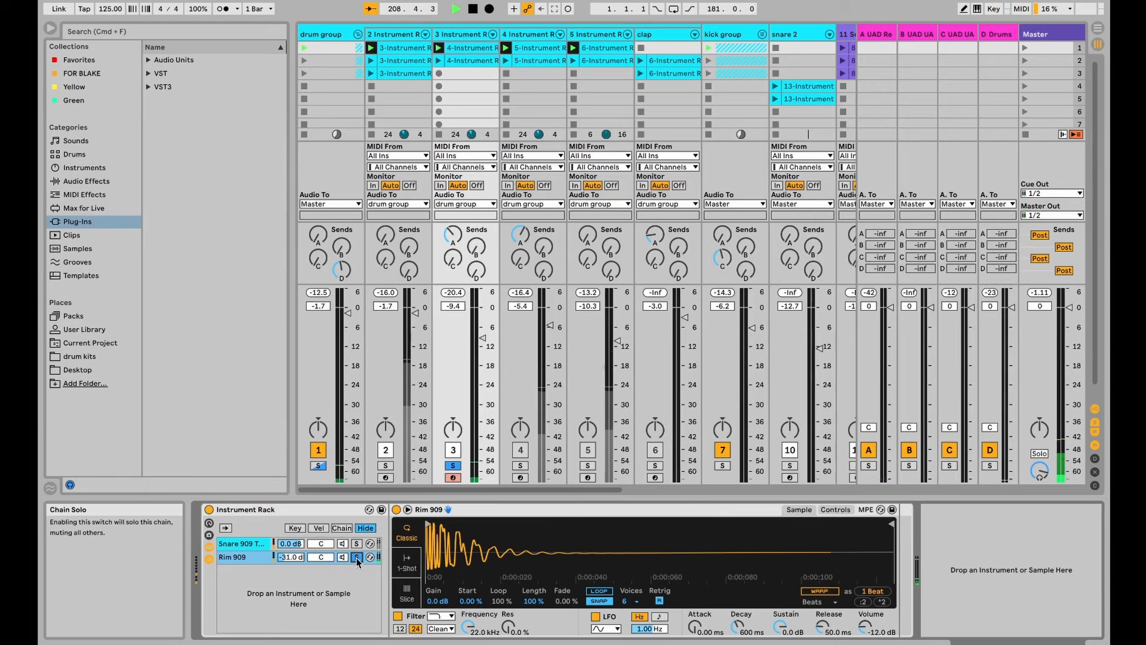
click(357, 558)
click(453, 465)
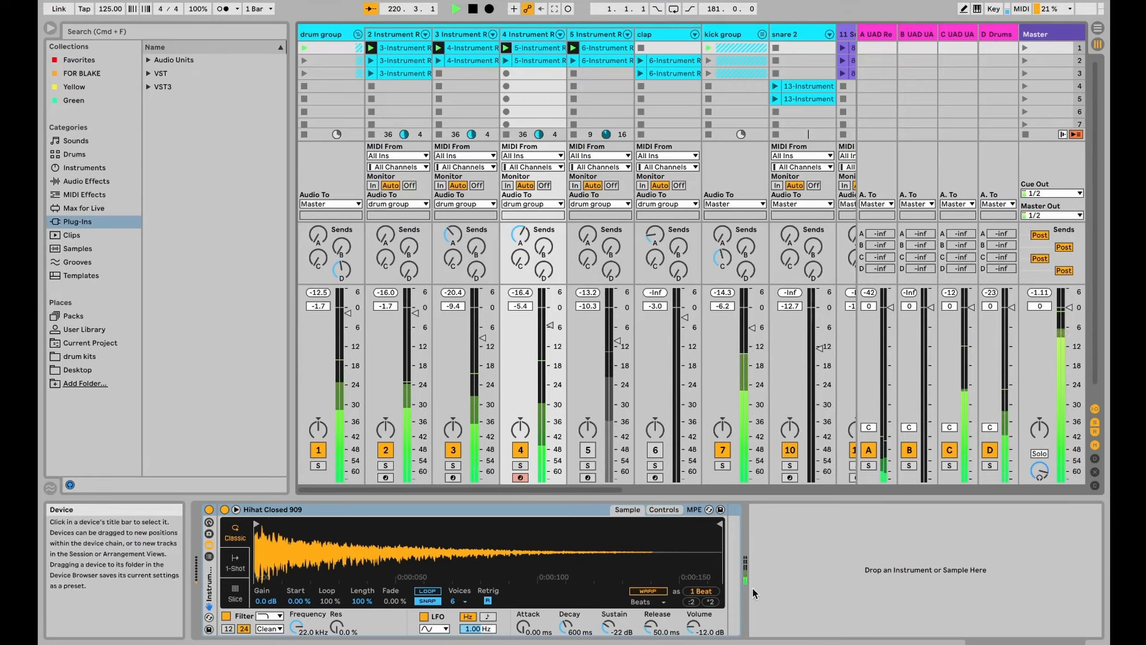
- View the Hihat Closed 909 clip's MIDI notes and return to the track's devices
click(878, 640)
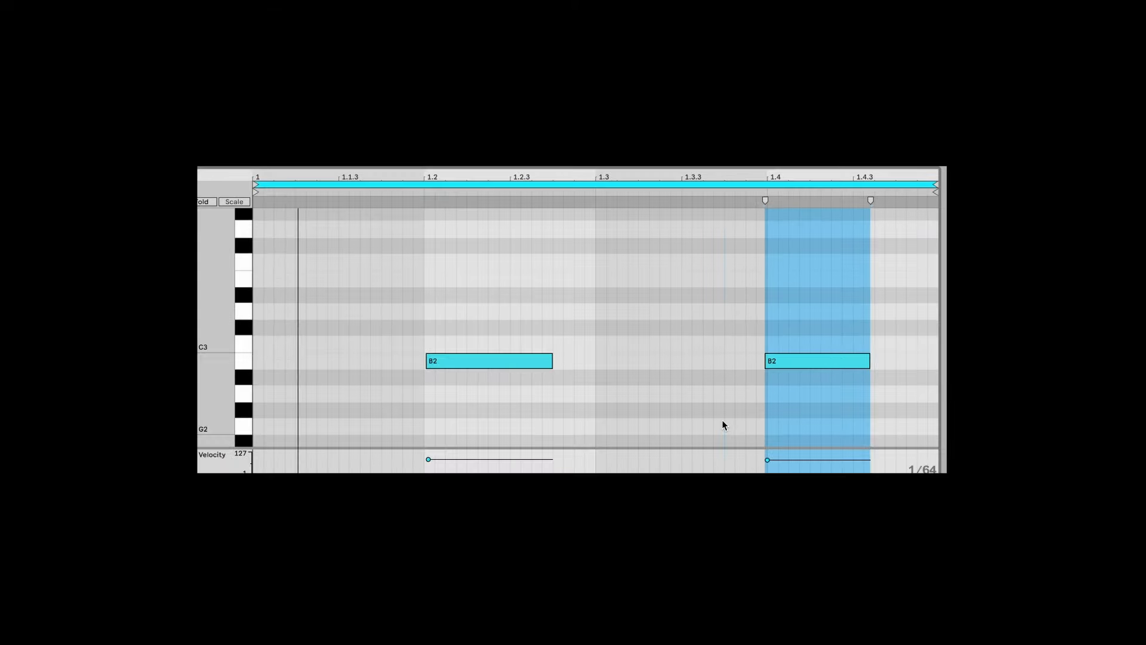
click(881, 580)
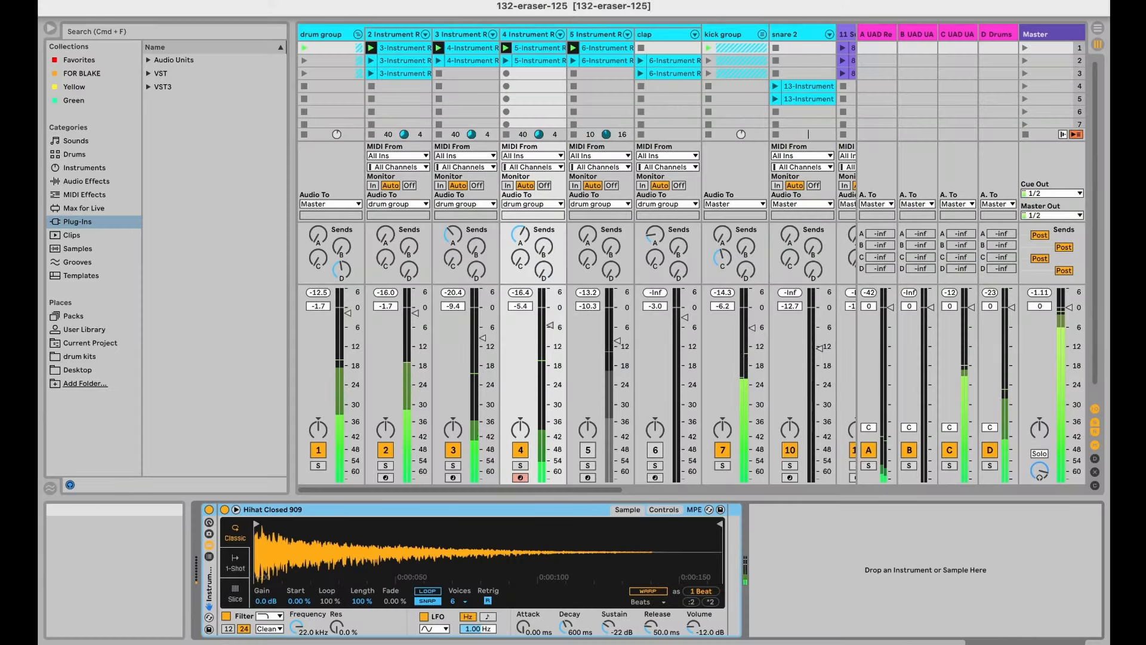
- Show track 5's Tom 909 devices and bypass both EQ Eights, the Glue Compressor and the Saturator to hear the dry sound
click(596, 62)
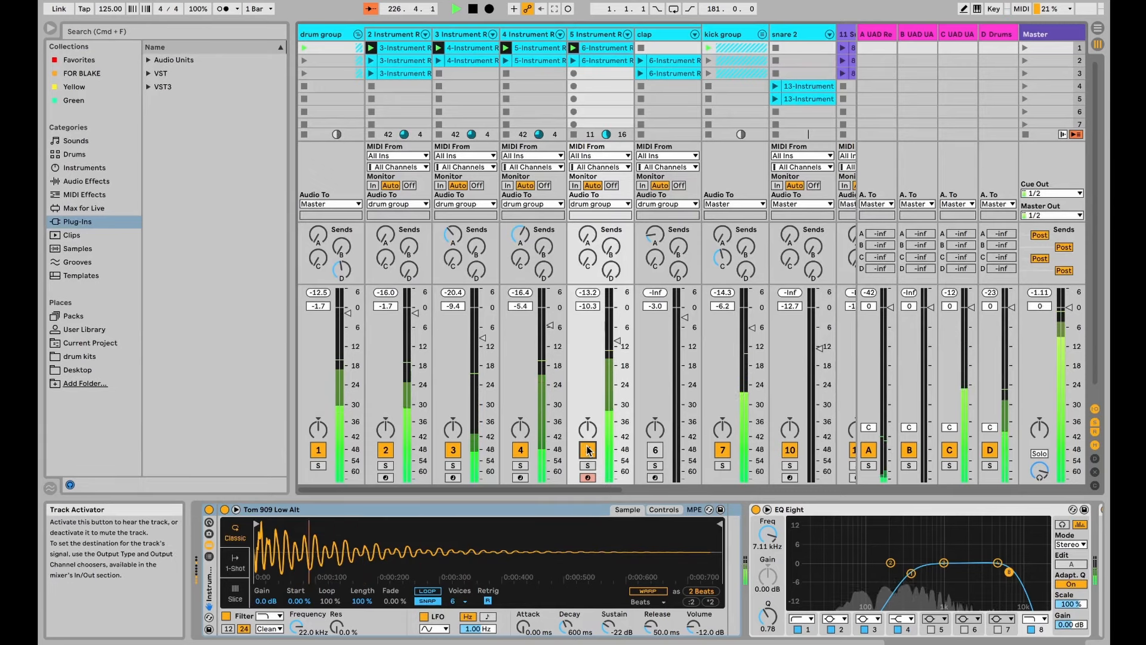
click(756, 510)
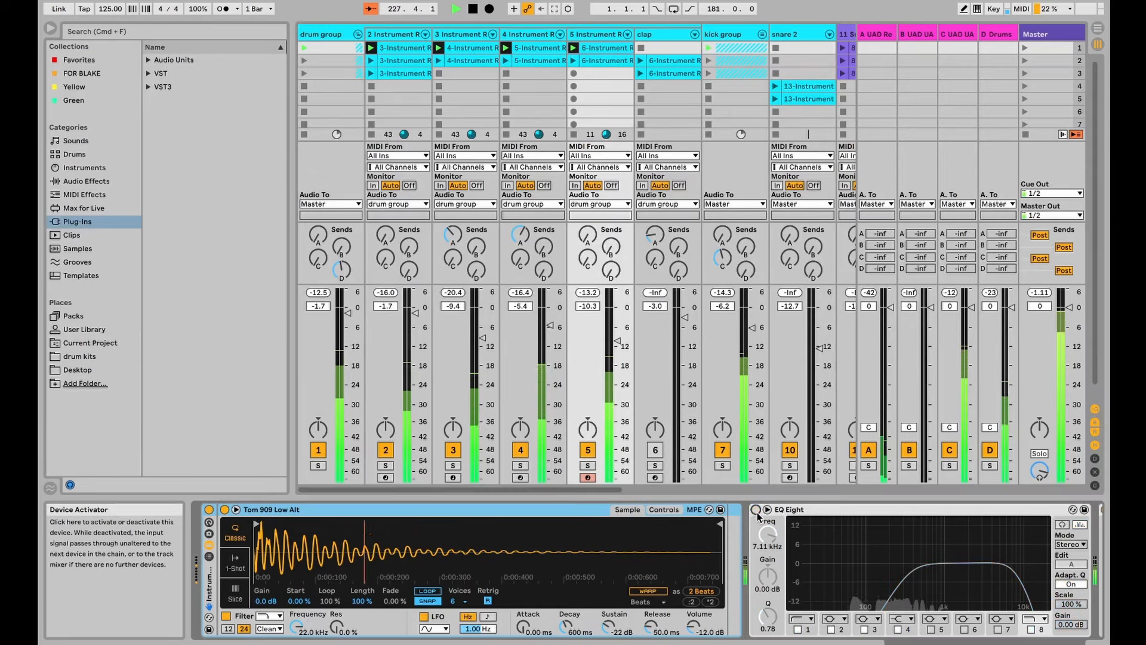
scroll(757, 513, right, 5)
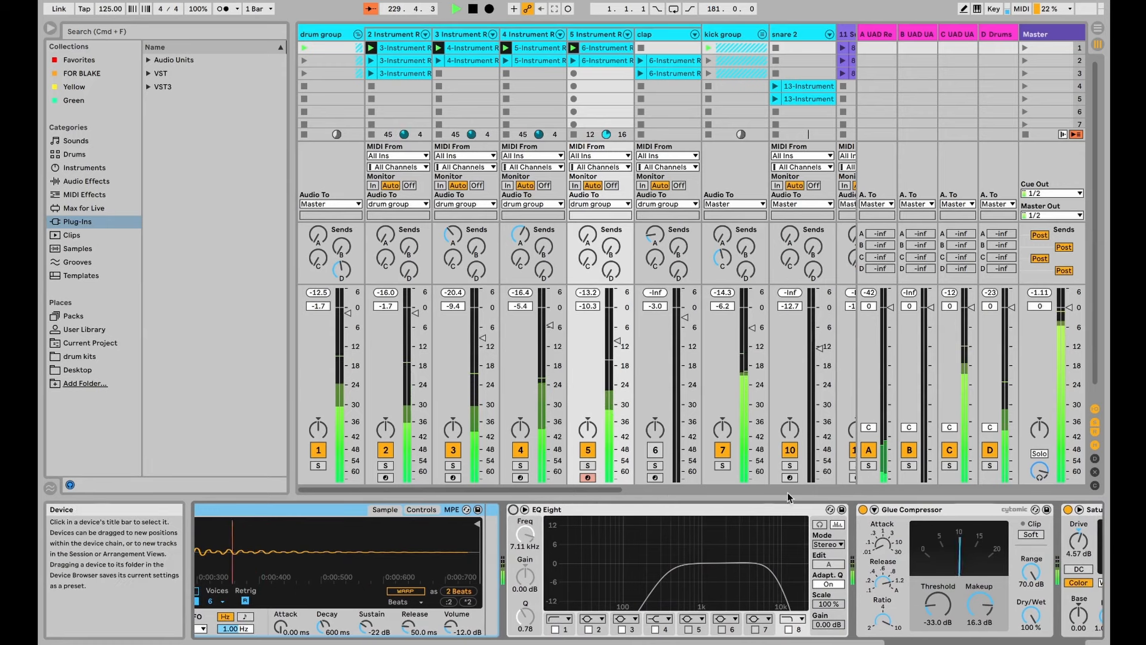
click(863, 510)
scroll(879, 511, right, 1)
scroll(883, 511, right, 6)
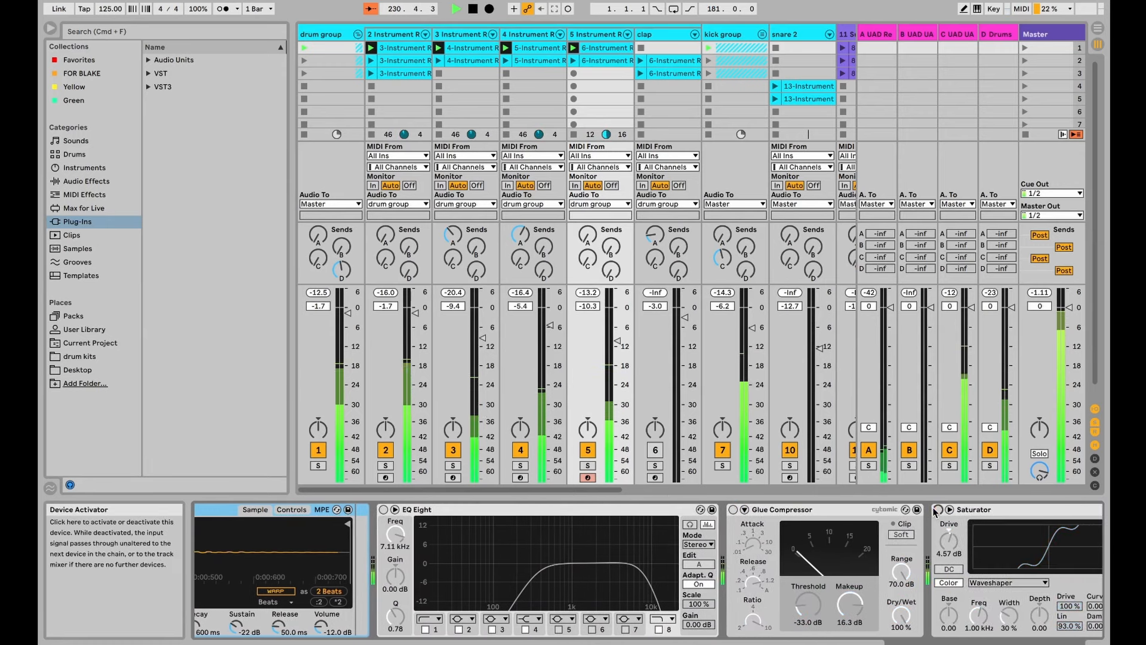
scroll(481, 526, left, 9)
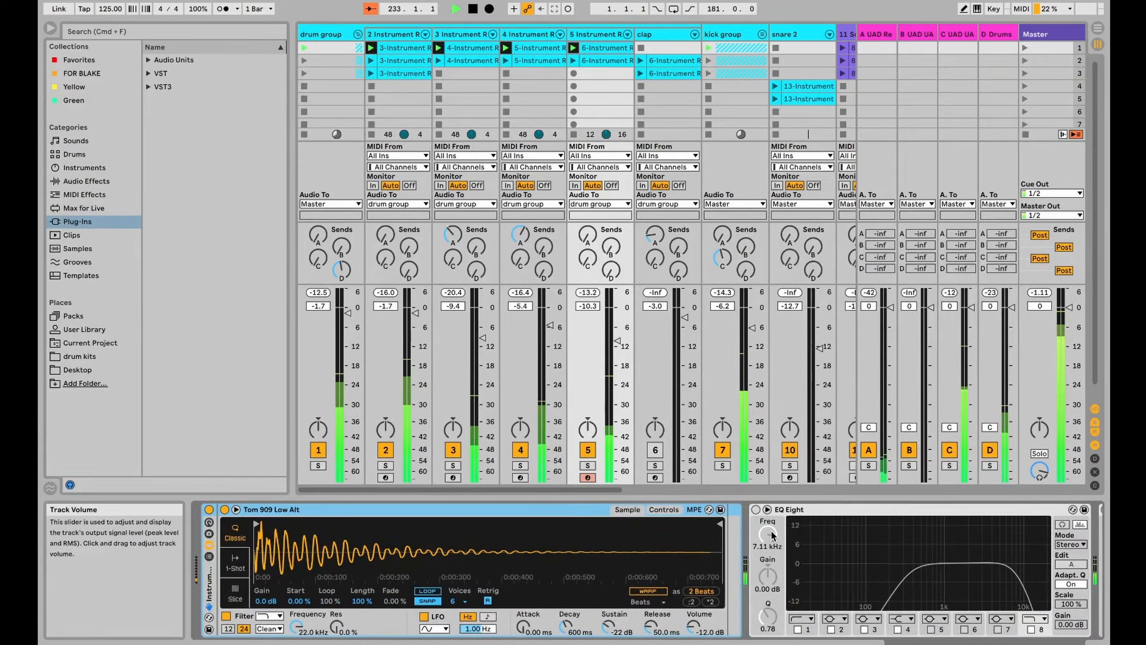
scroll(894, 509, right, 10)
scroll(894, 509, right, 3)
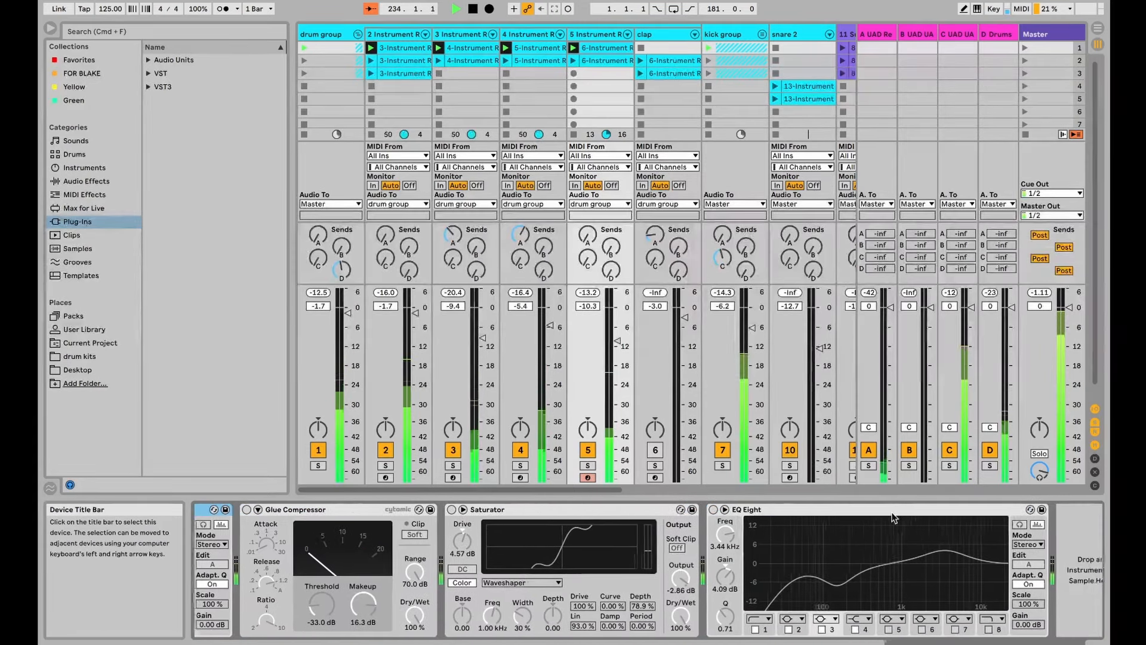
- View the tom clip's MIDI notes, return to the device chain with its effects switched back on, and solo the track
key(shift+Tab)
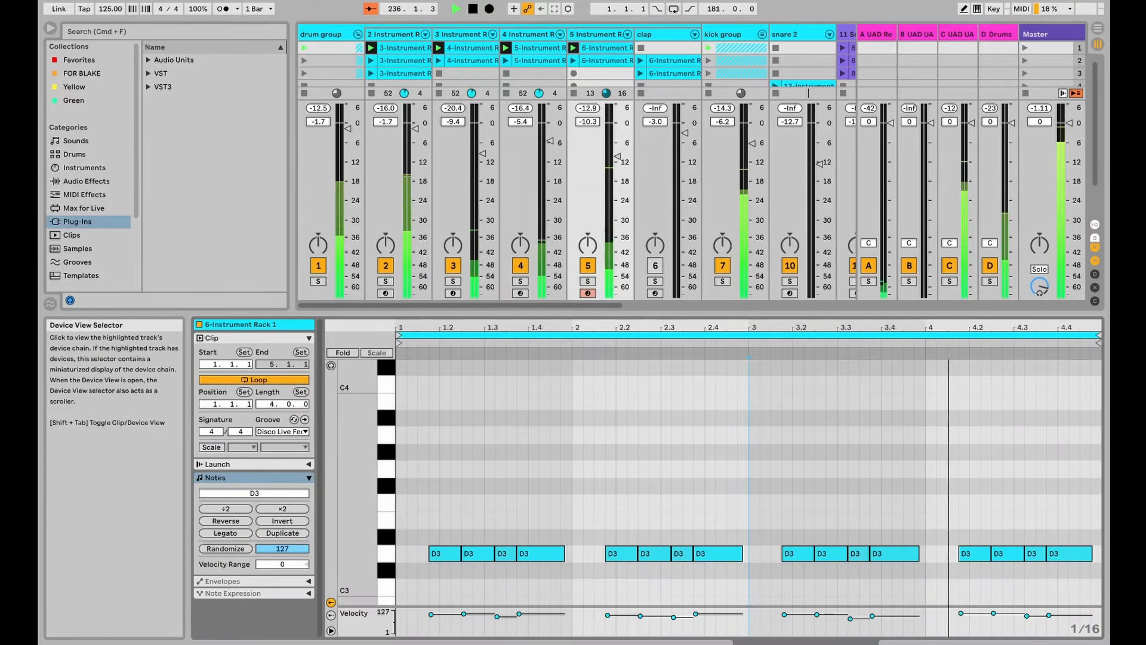
key(shift+Tab)
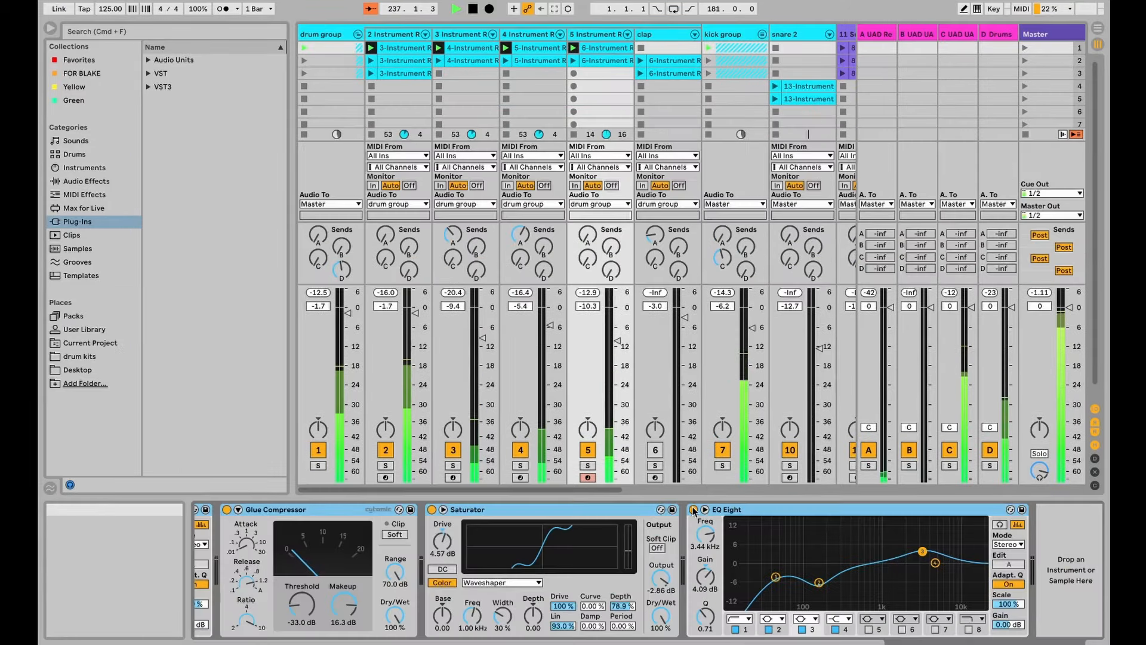
click(588, 466)
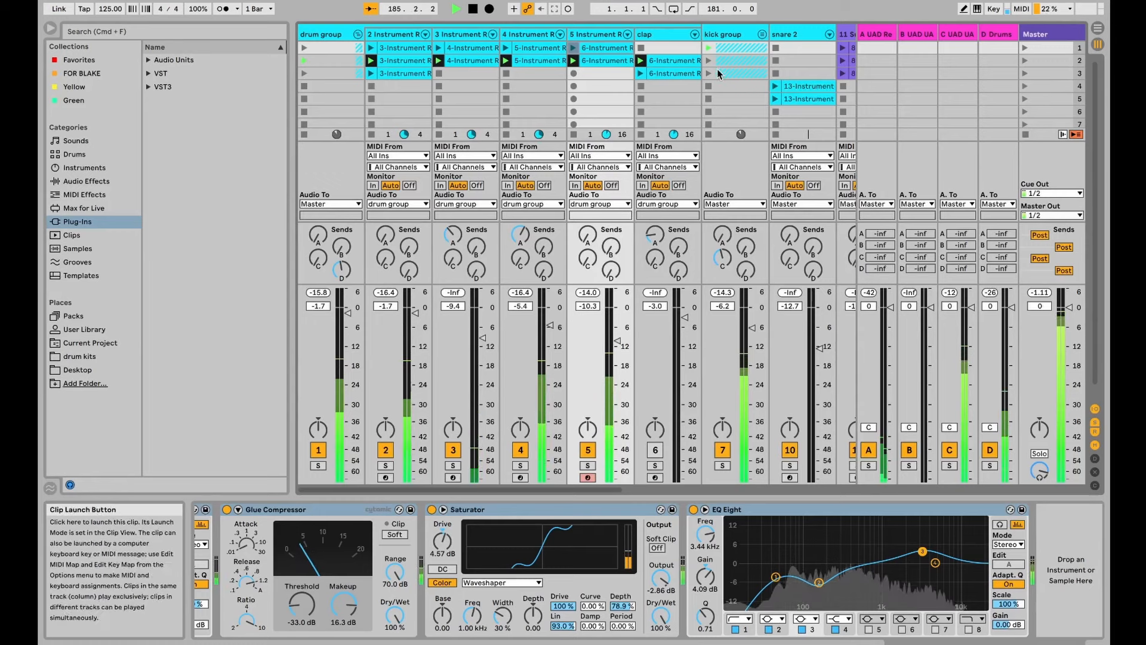
- Activate the clap track and review its Clap 909 sample and Cathedral Huge reverb
click(655, 449)
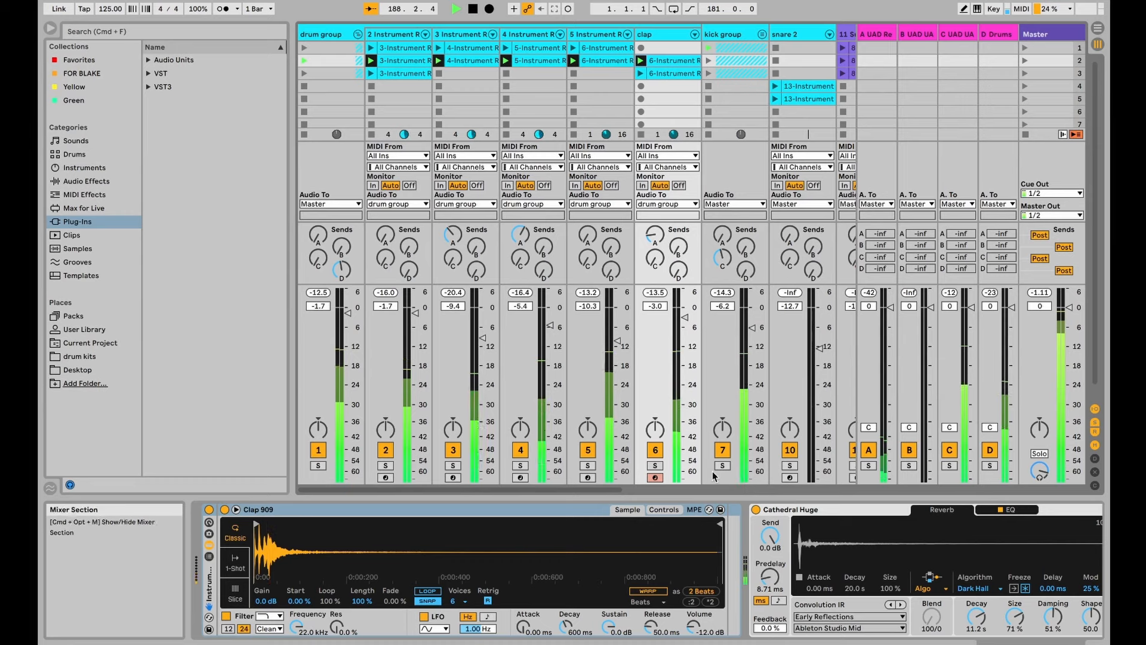
scroll(724, 514, right, 1)
scroll(724, 454, right, 1)
scroll(723, 455, right, 2)
scroll(627, 537, right, 3)
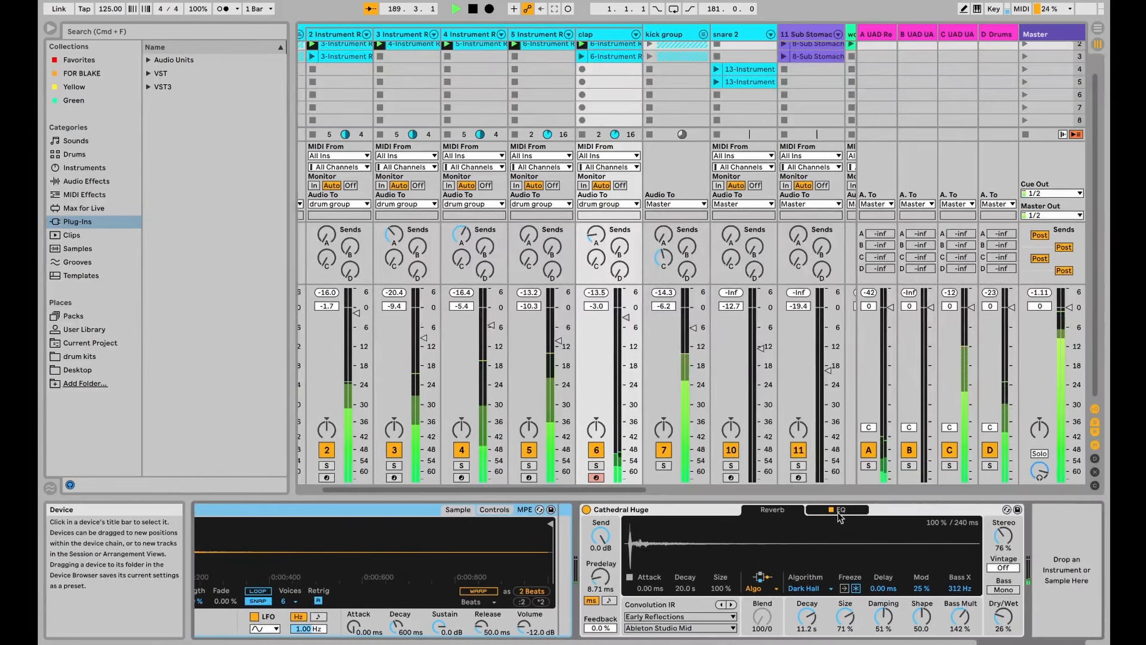
- Solo the clap track, view its scene 3 clip's MIDI notes, return to the device chain and turn solo off
scroll(590, 521, left, 3)
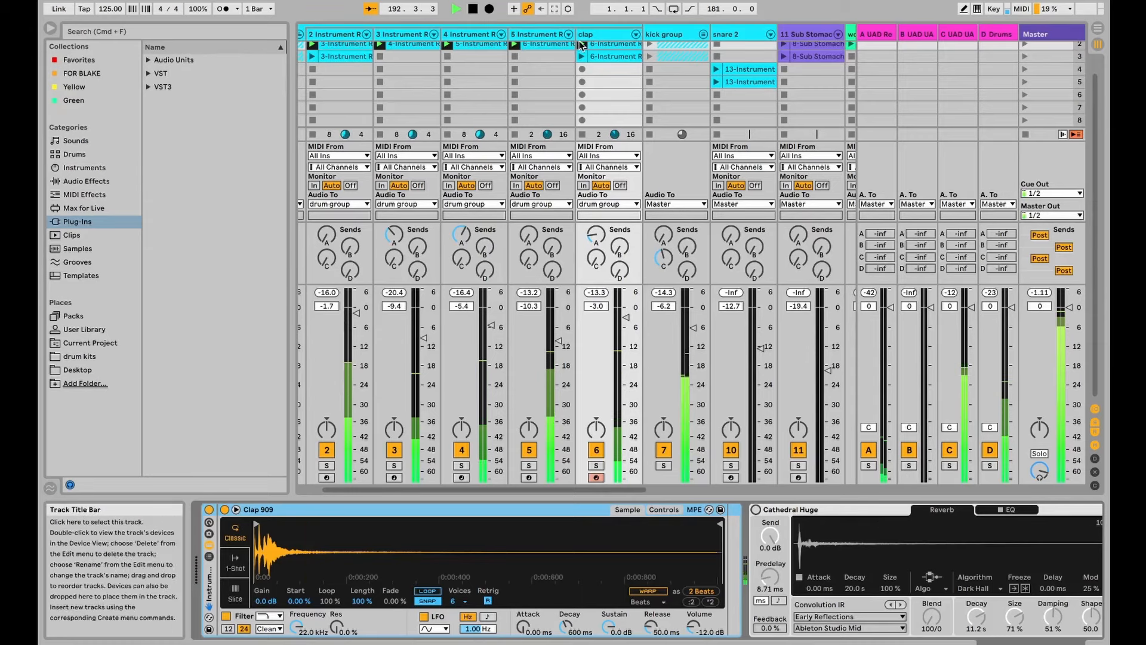
click(596, 465)
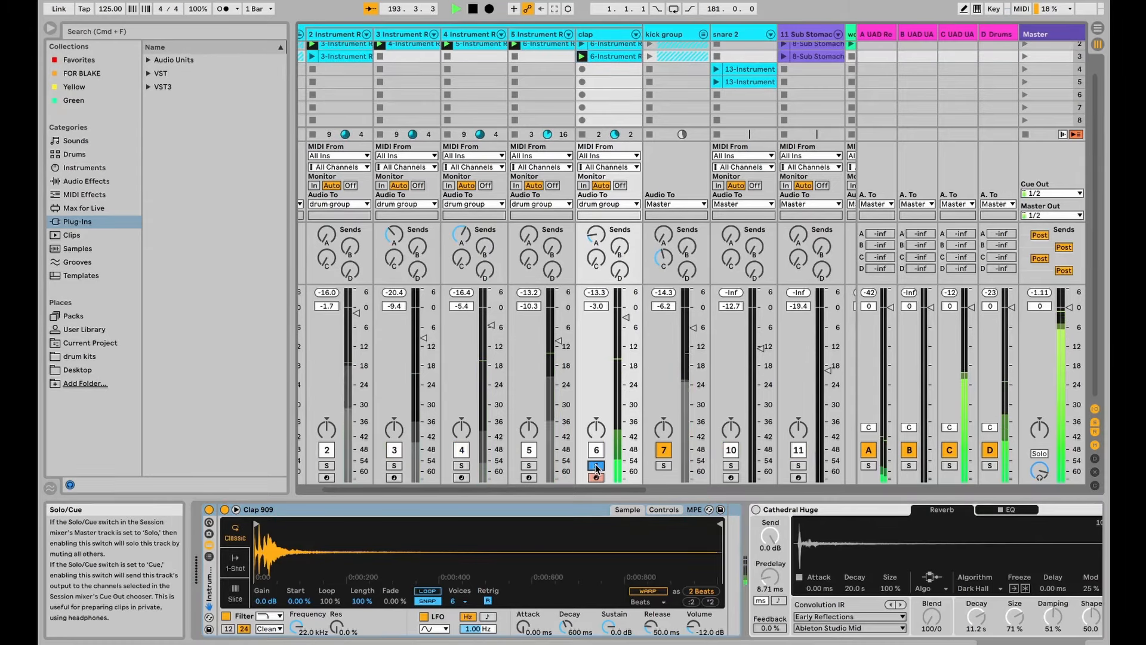
click(841, 643)
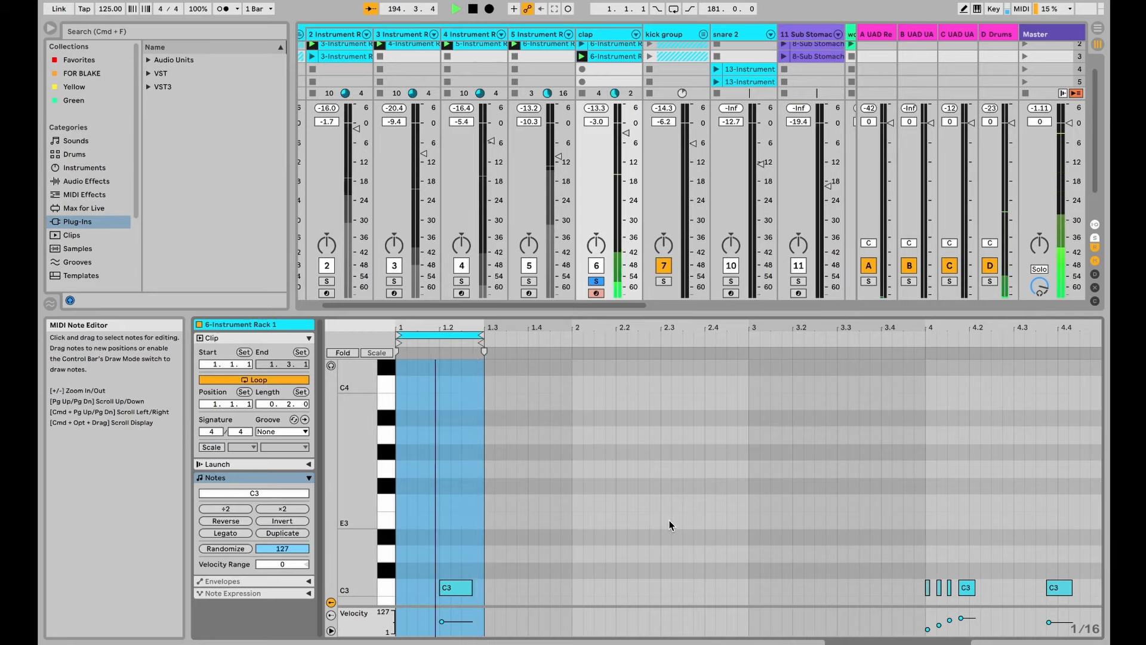
click(1033, 643)
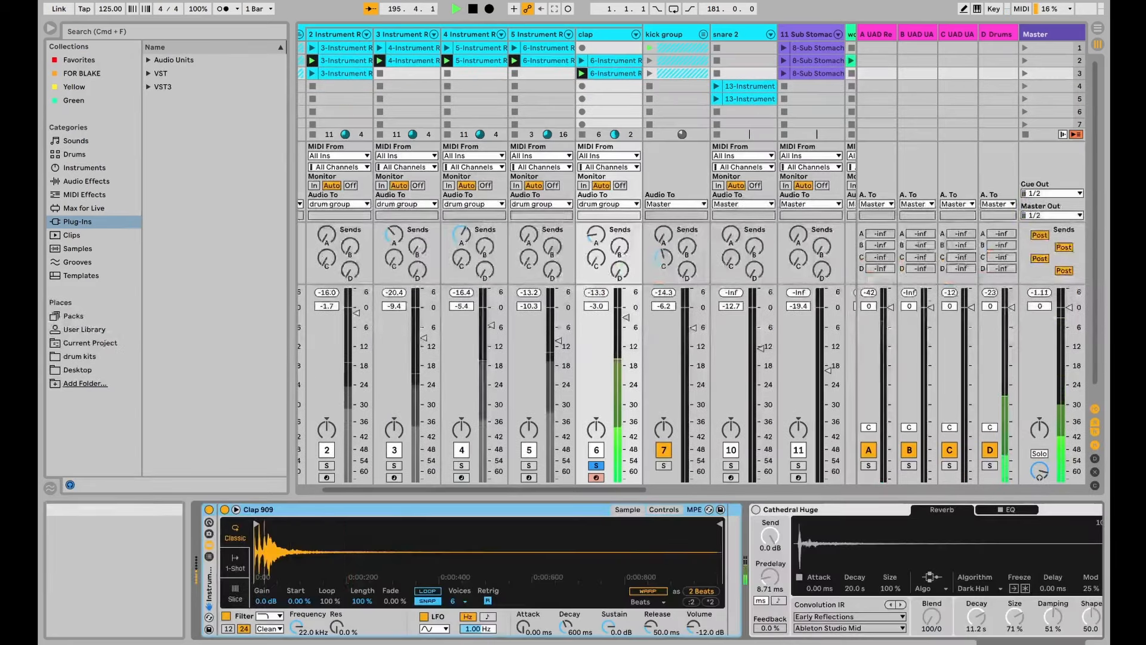
click(597, 466)
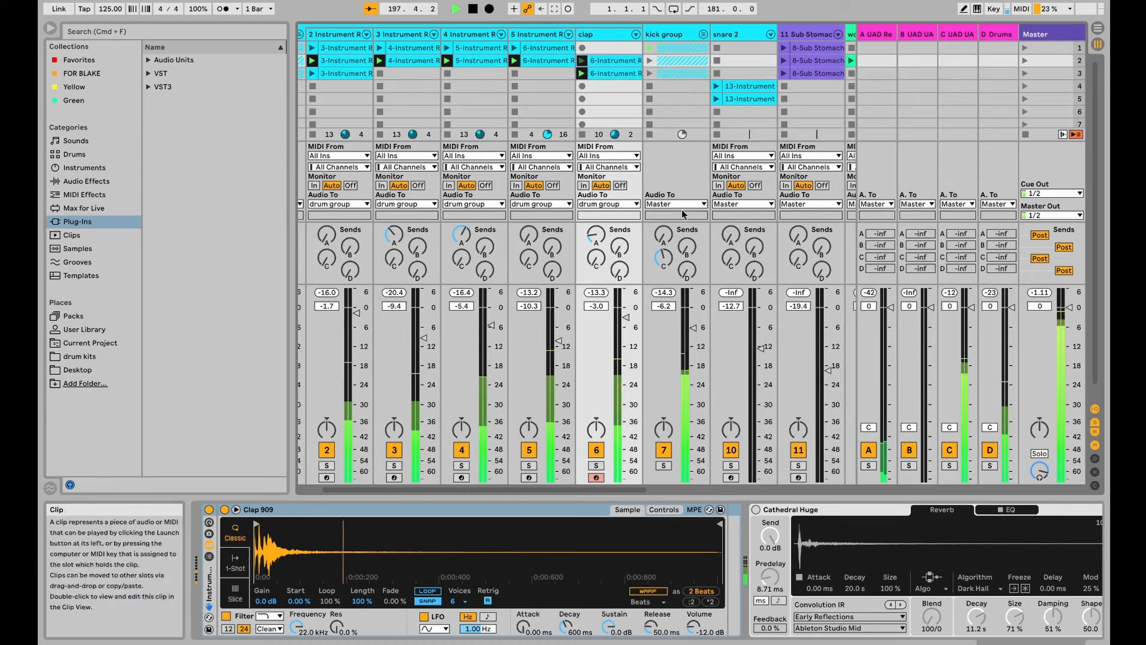
- View the MIDI notes of the clap track's scene 2 clip and return to the track's devices
click(902, 643)
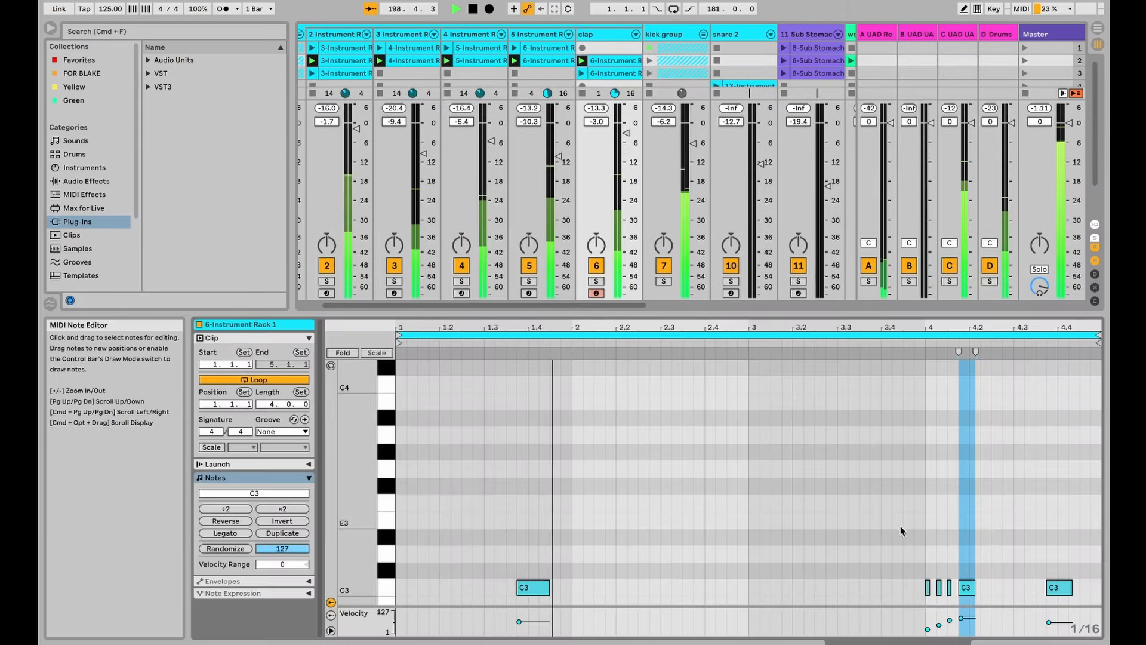
click(921, 585)
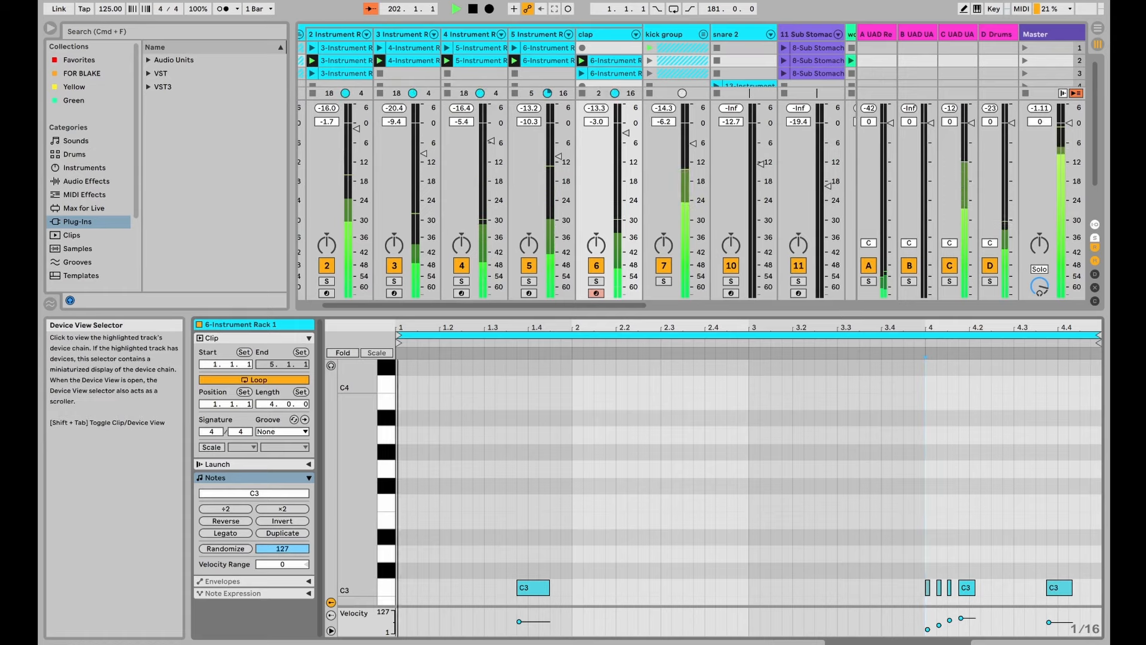
key(shift+Tab)
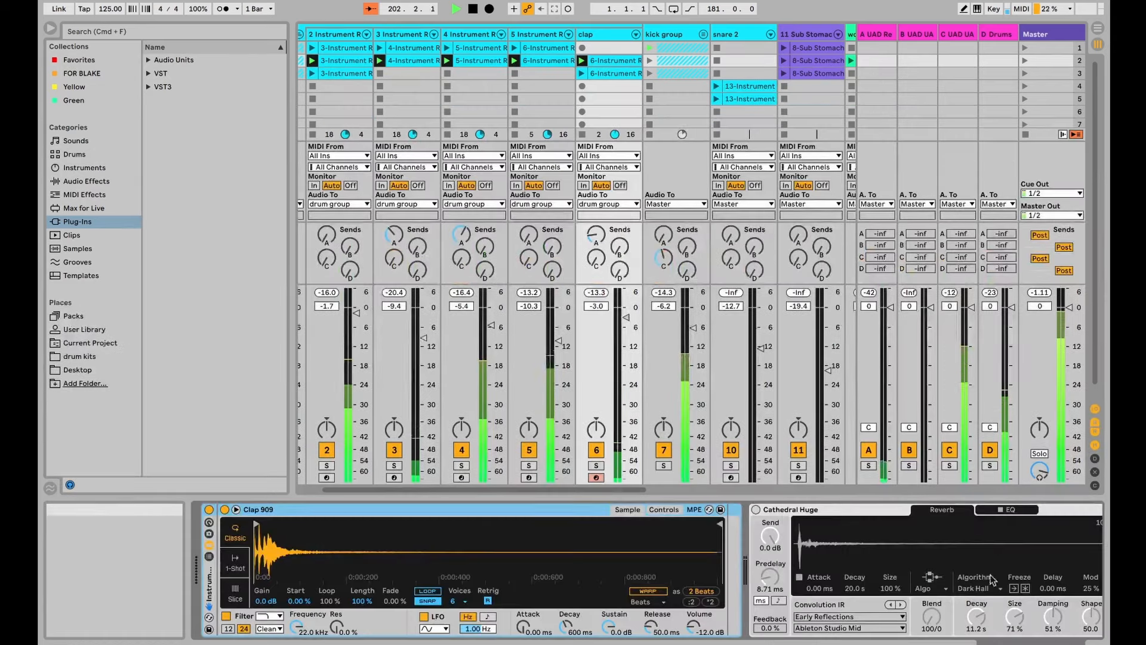
- Fold the drum group so its tracks are hidden and stop playback
scroll(338, 42, left, 2)
click(338, 34)
key(space)
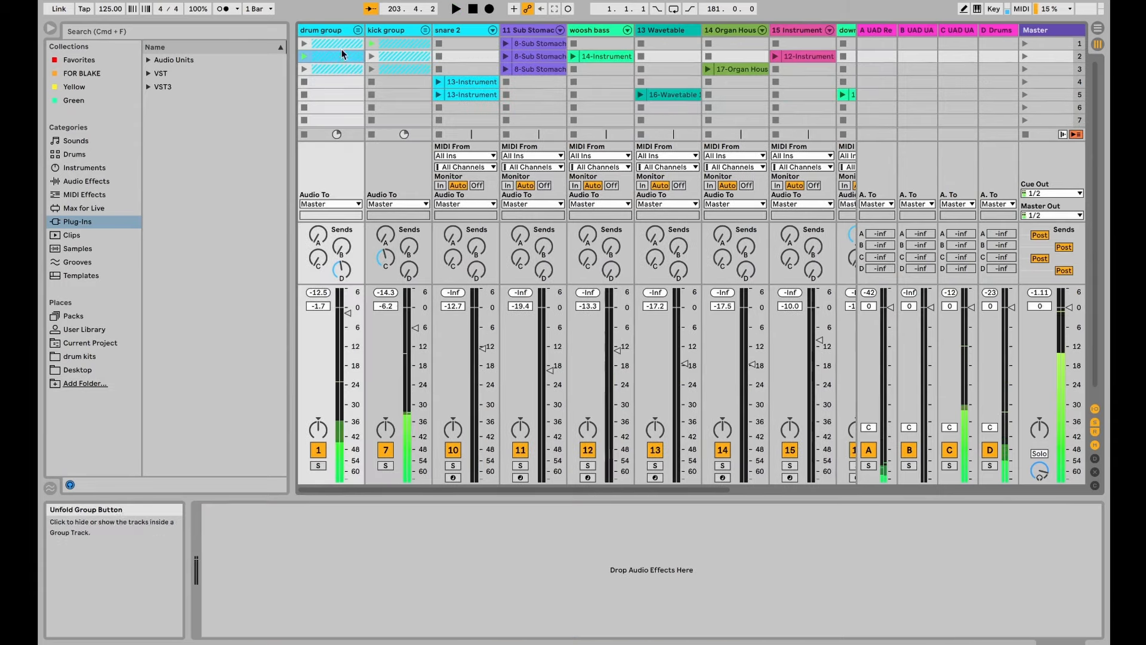
- Show the snare 2 track's devices and launch its scene 4 clip
click(460, 31)
click(456, 85)
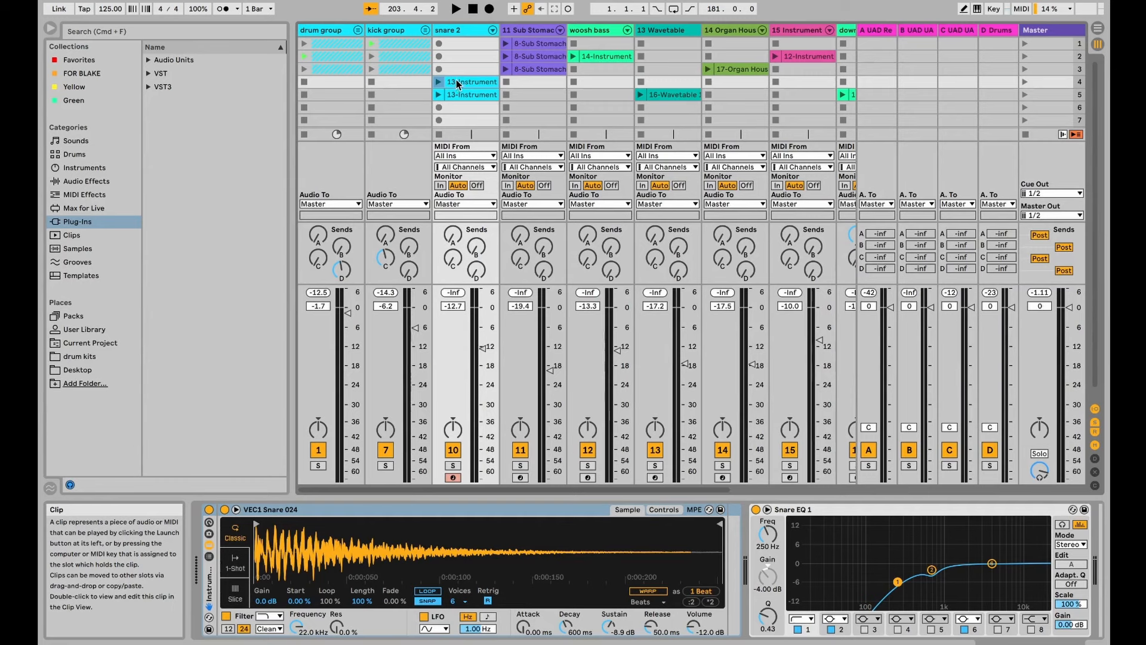
click(435, 82)
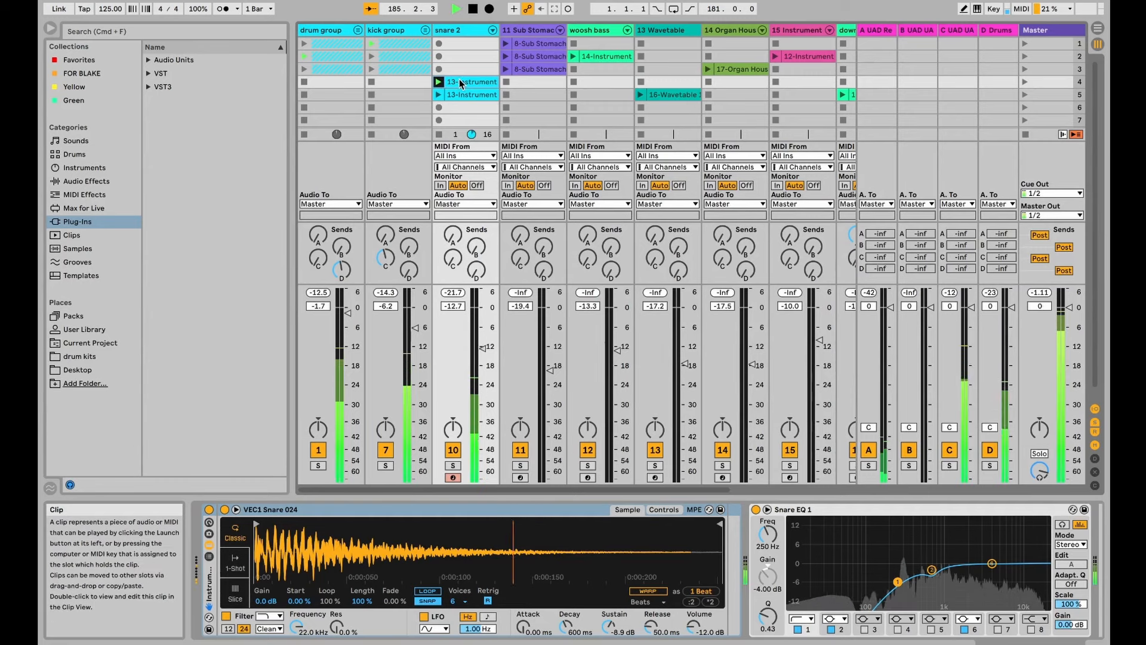
- Solo the snare 2 track and bypass and re-enable Snare EQ 1 to compare the sound
click(454, 465)
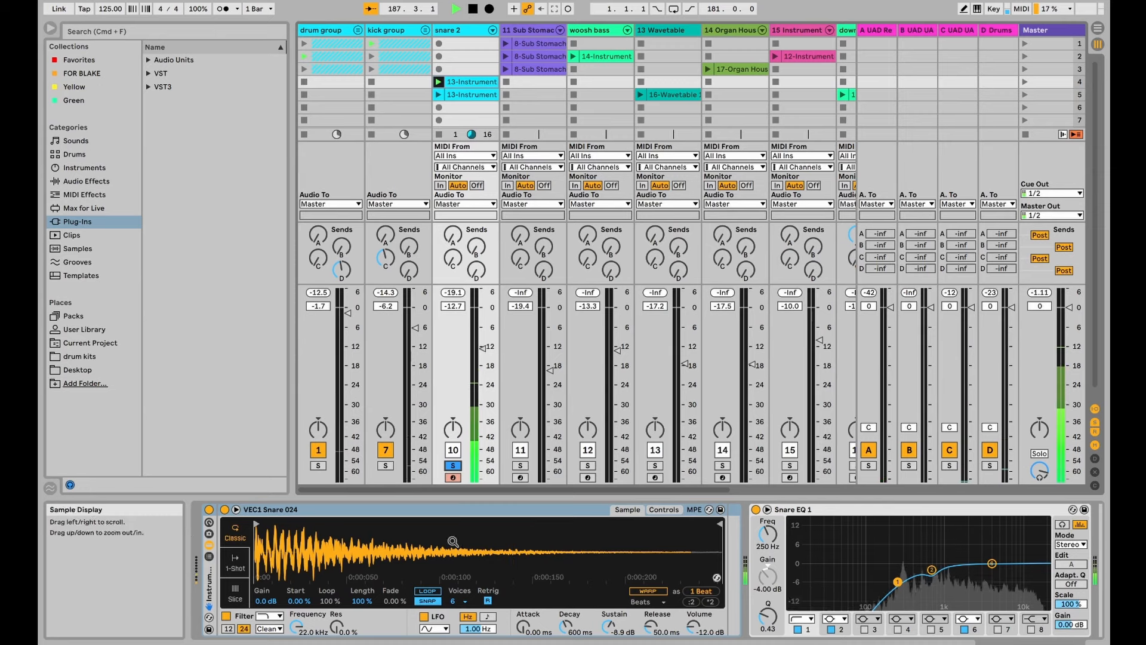
scroll(657, 453, right, 5)
scroll(905, 553, right, 3)
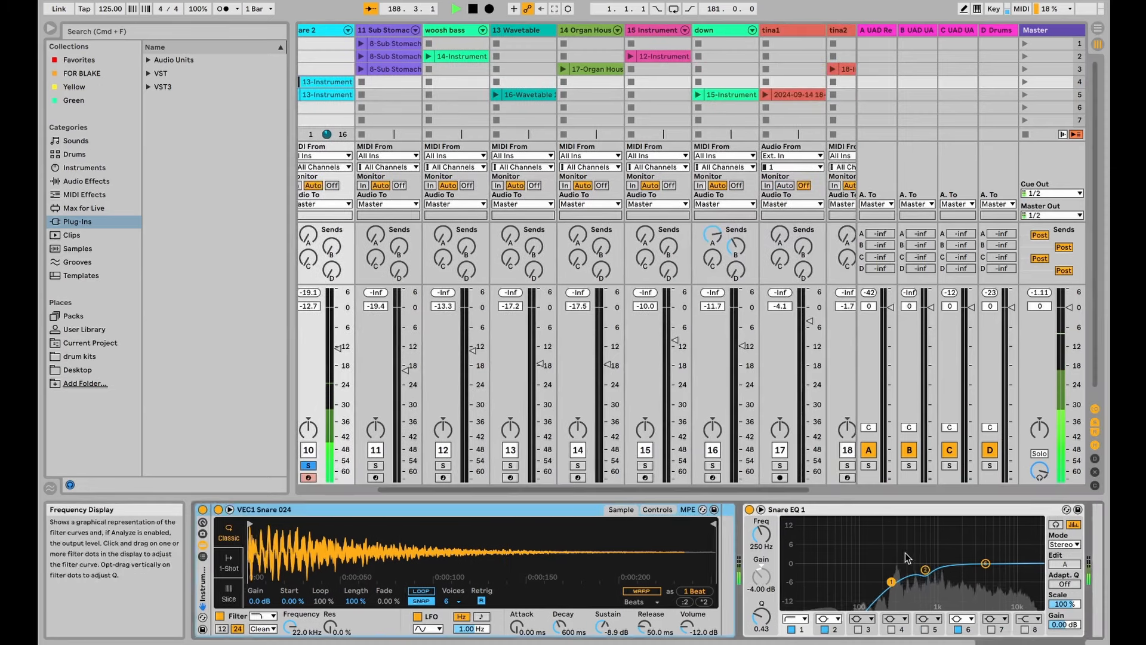
click(689, 509)
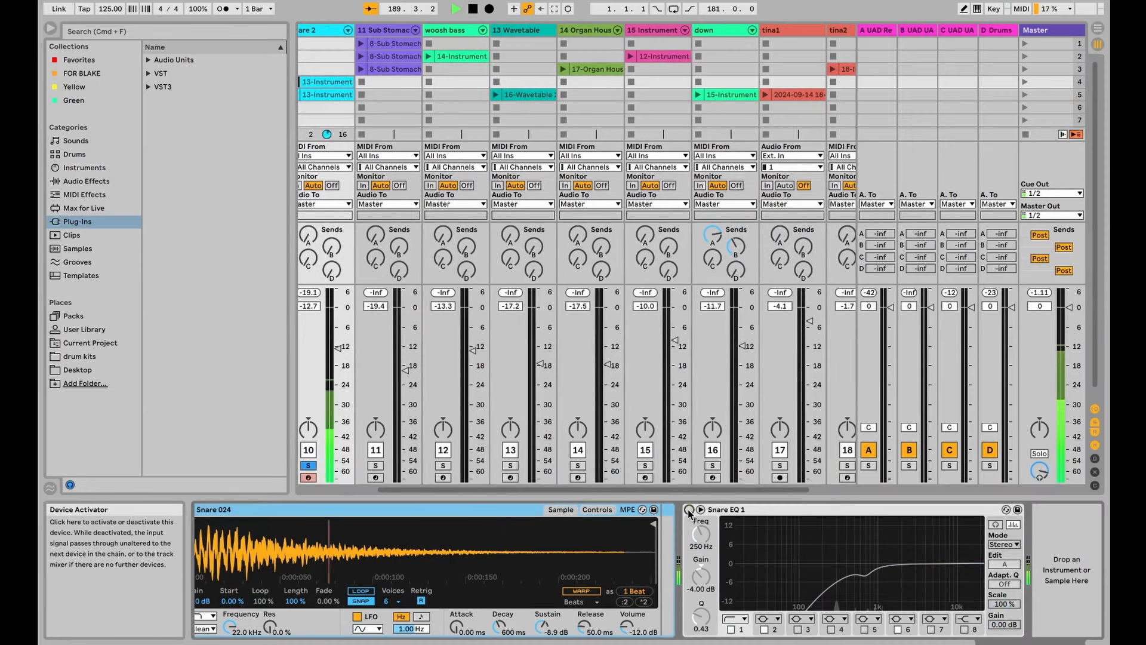
click(689, 509)
scroll(454, 388, left, 3)
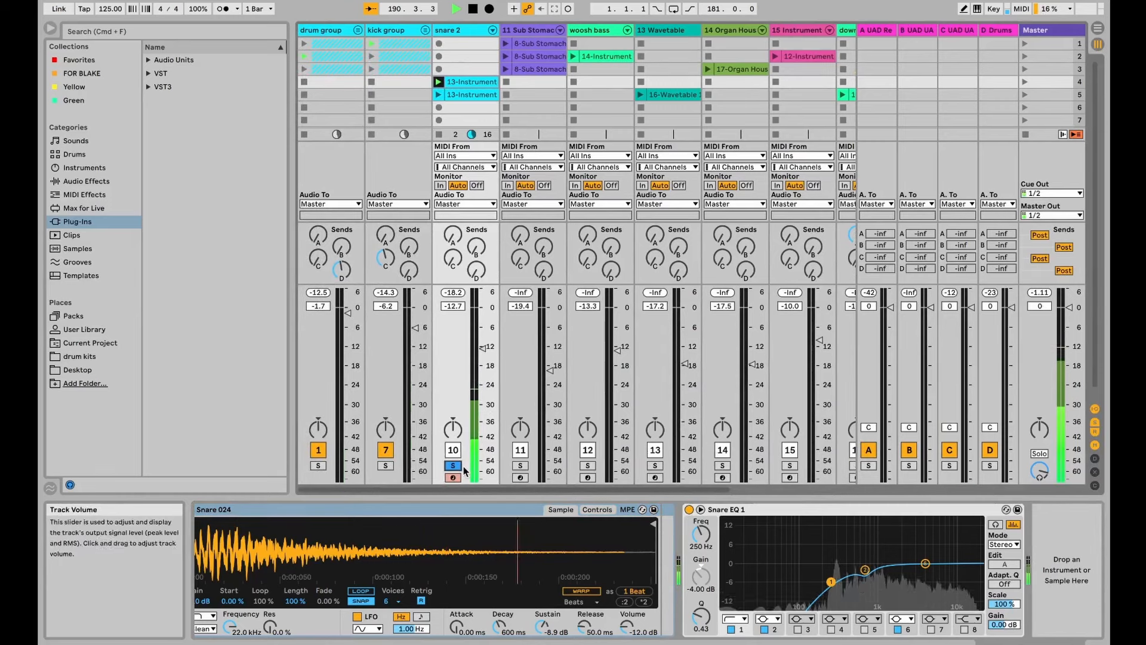
- Compare snare 2 in and out of solo, launch its scene 5 clip with the drums and view its MIDI notes
click(454, 466)
click(453, 466)
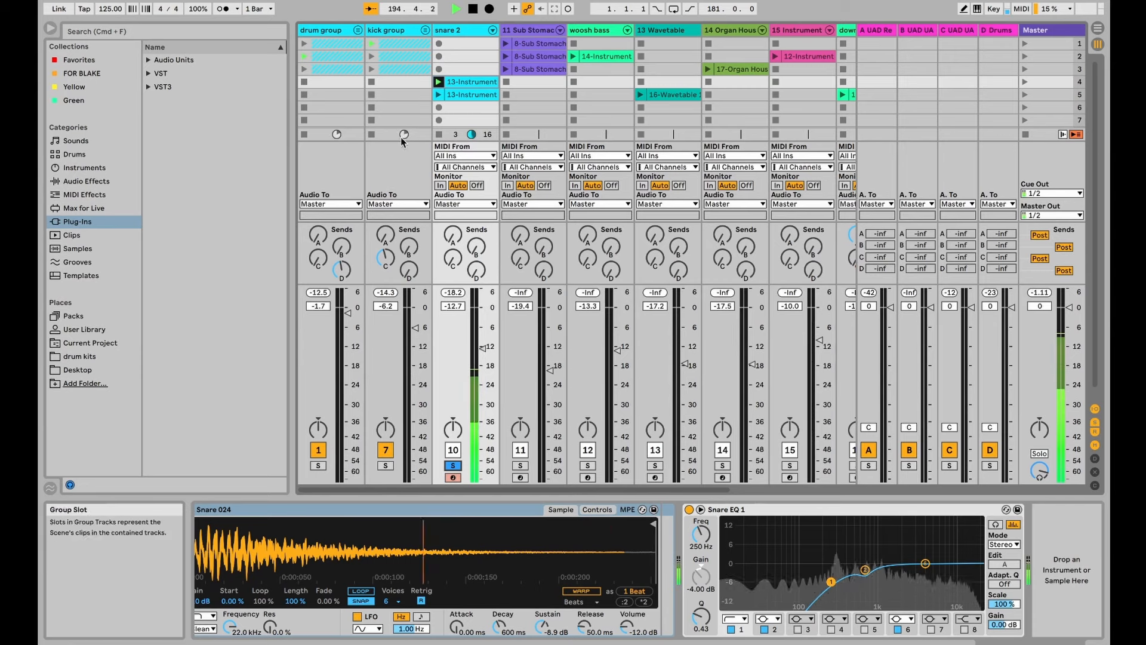
click(438, 94)
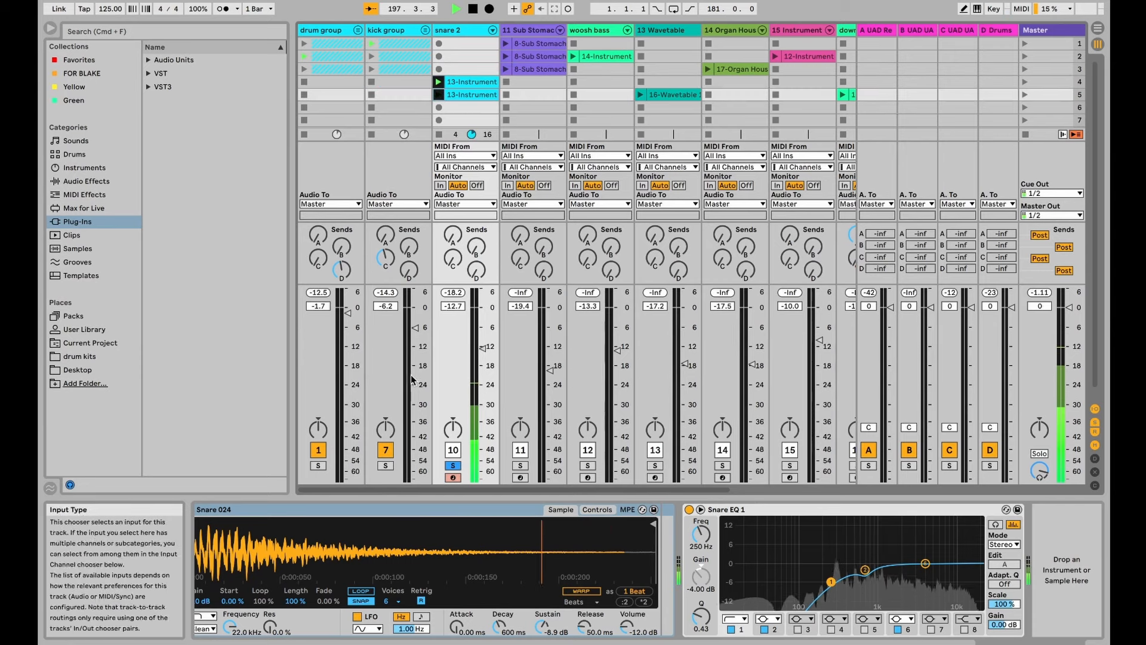
click(452, 465)
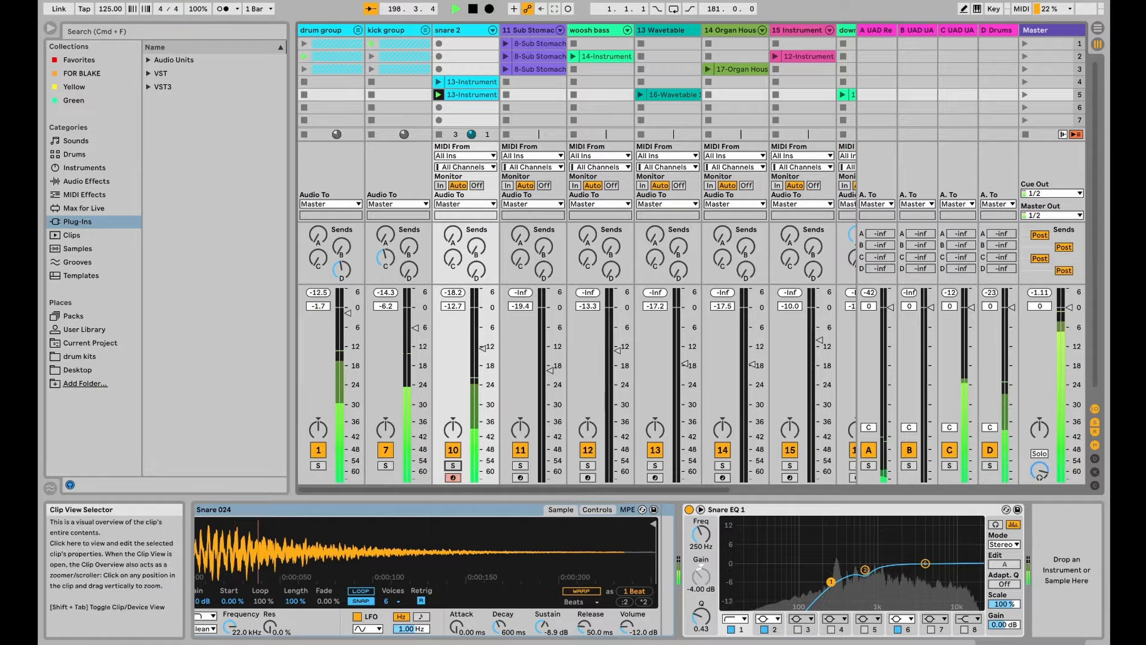
click(884, 642)
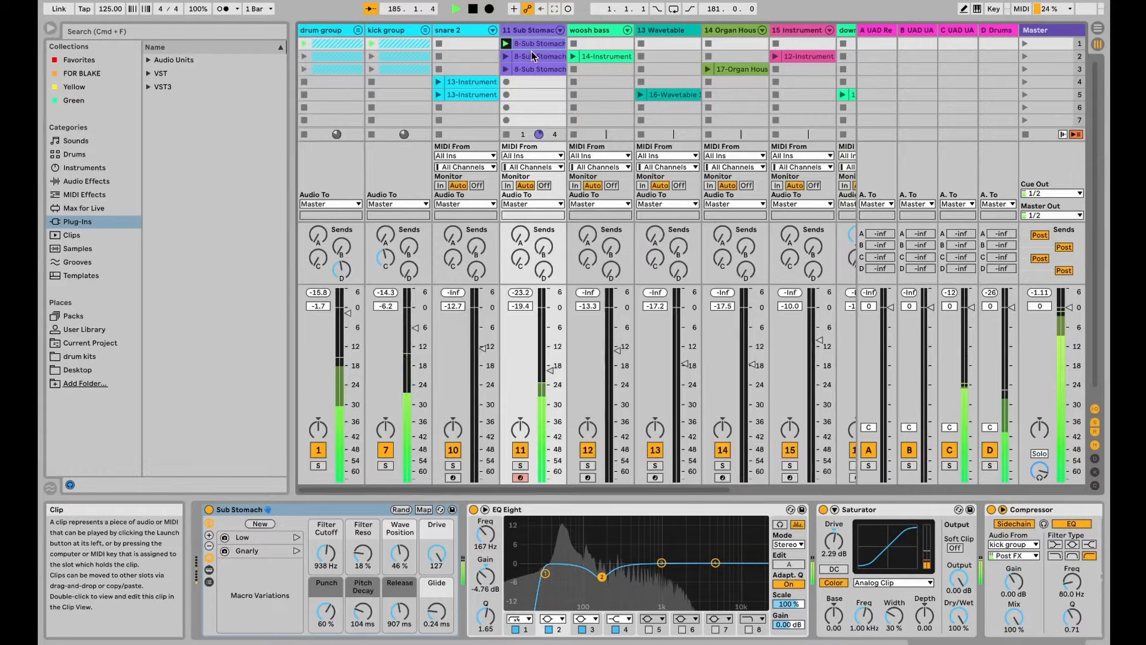
- Search the browser for "sub sto" and locate the Sub Stomach.adg preset among the Wavetable bass instruments
scroll(396, 90, left, 1)
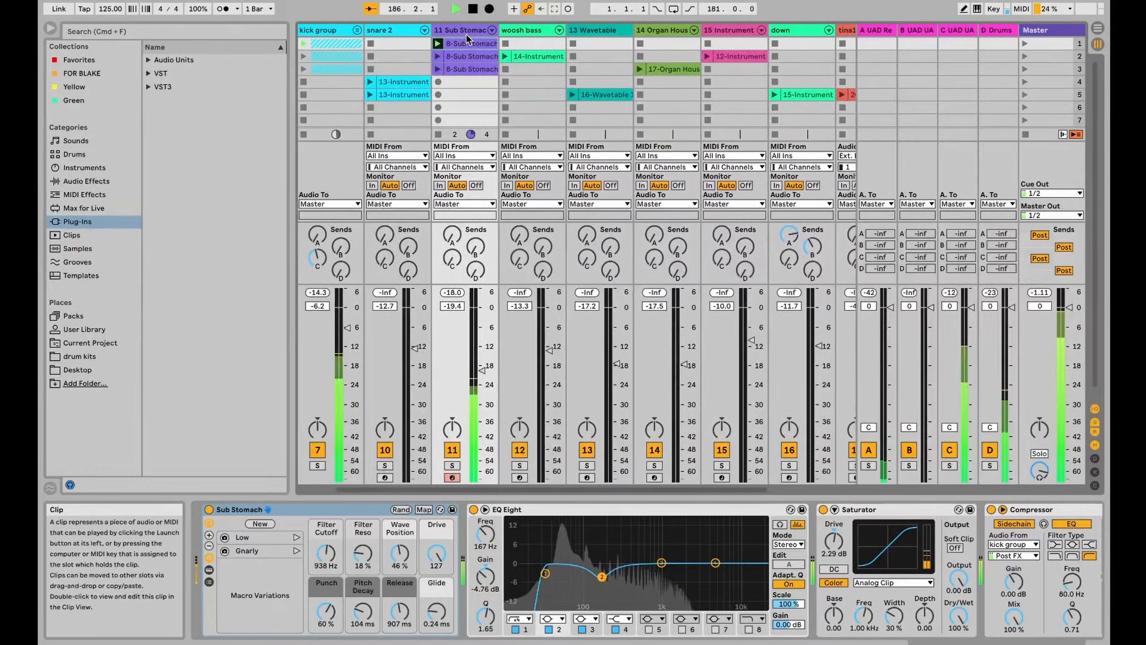
click(93, 34)
text(sub sto)
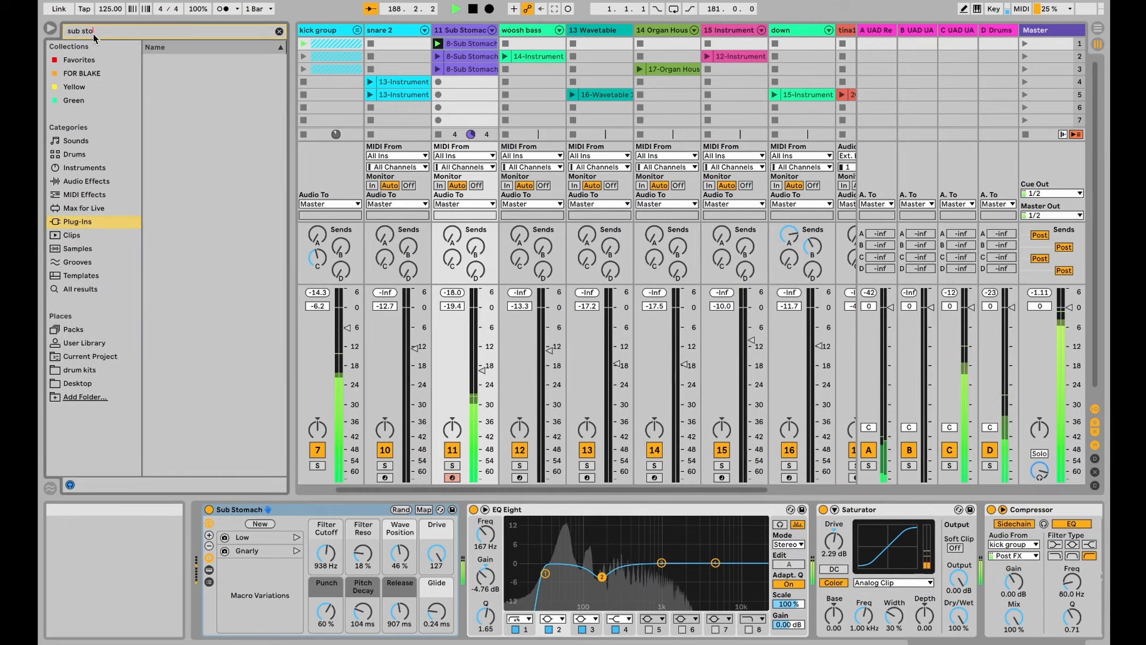
click(98, 289)
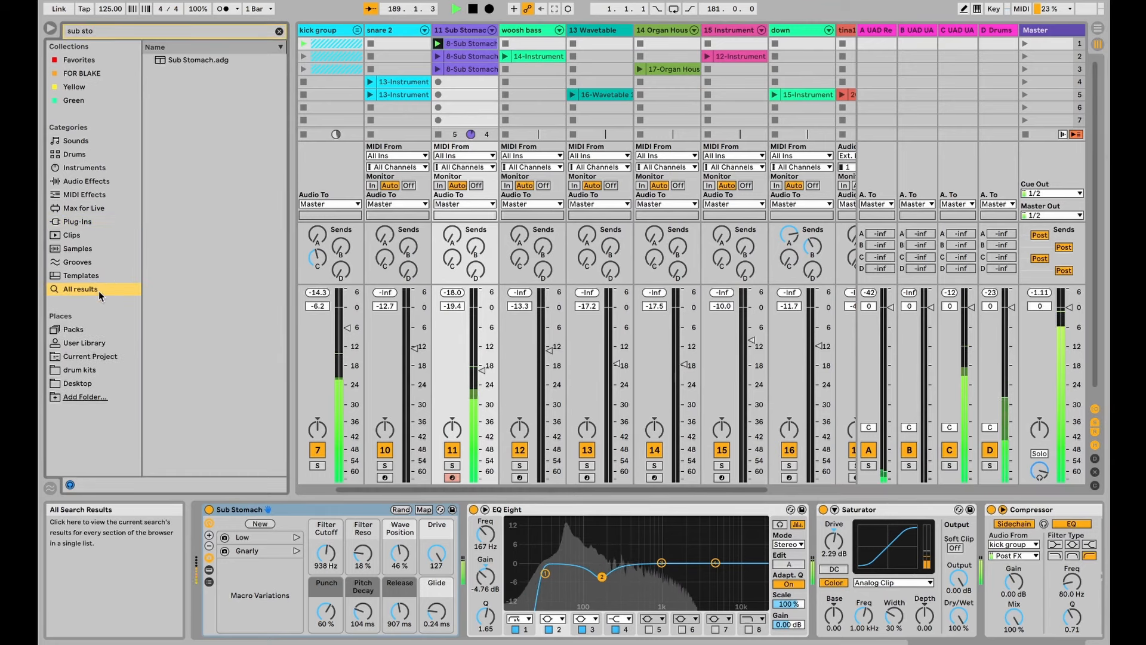
click(218, 62)
click(84, 168)
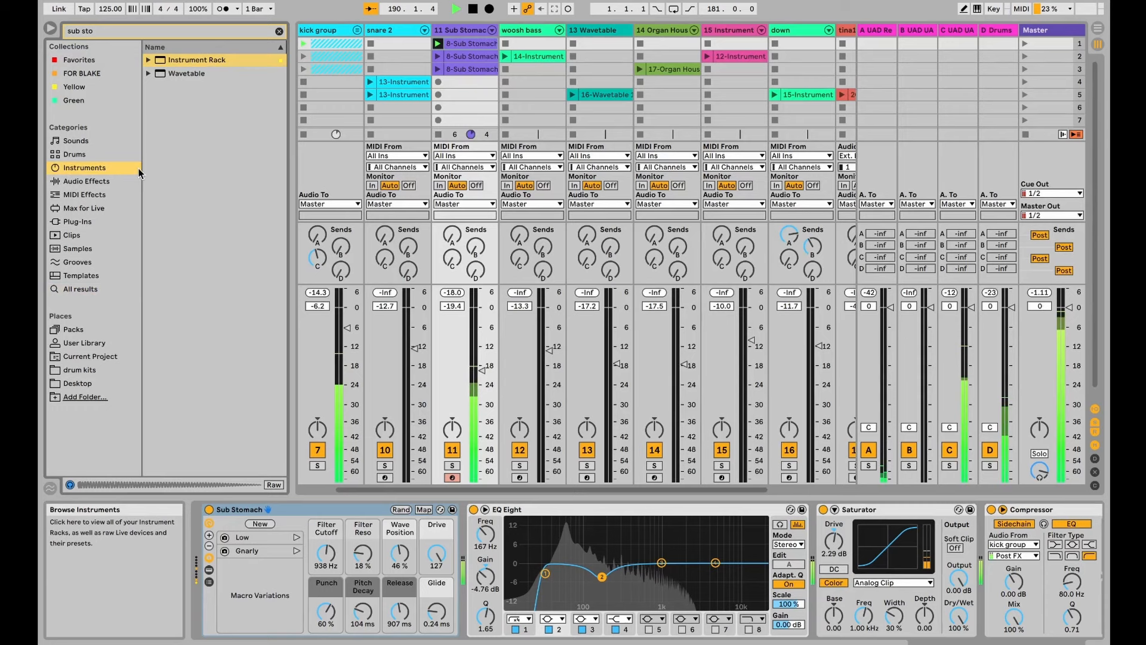
click(149, 60)
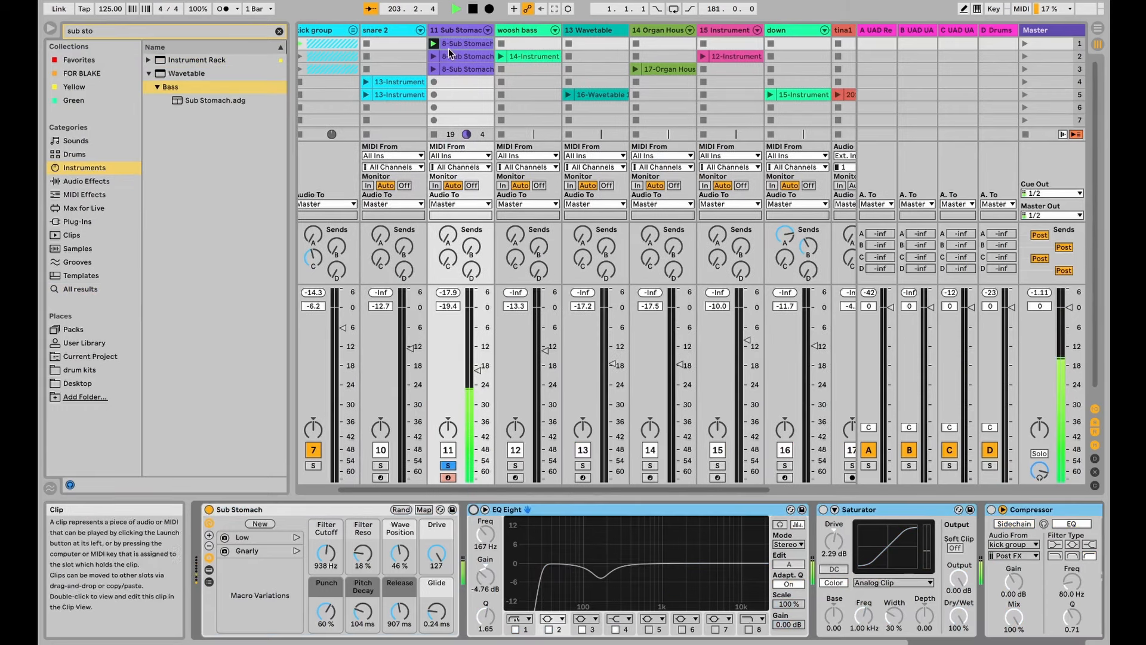
- Review the Sub Stomach rack's macros, including Filter Reso, with its effects bypassed, and stop playback
click(456, 29)
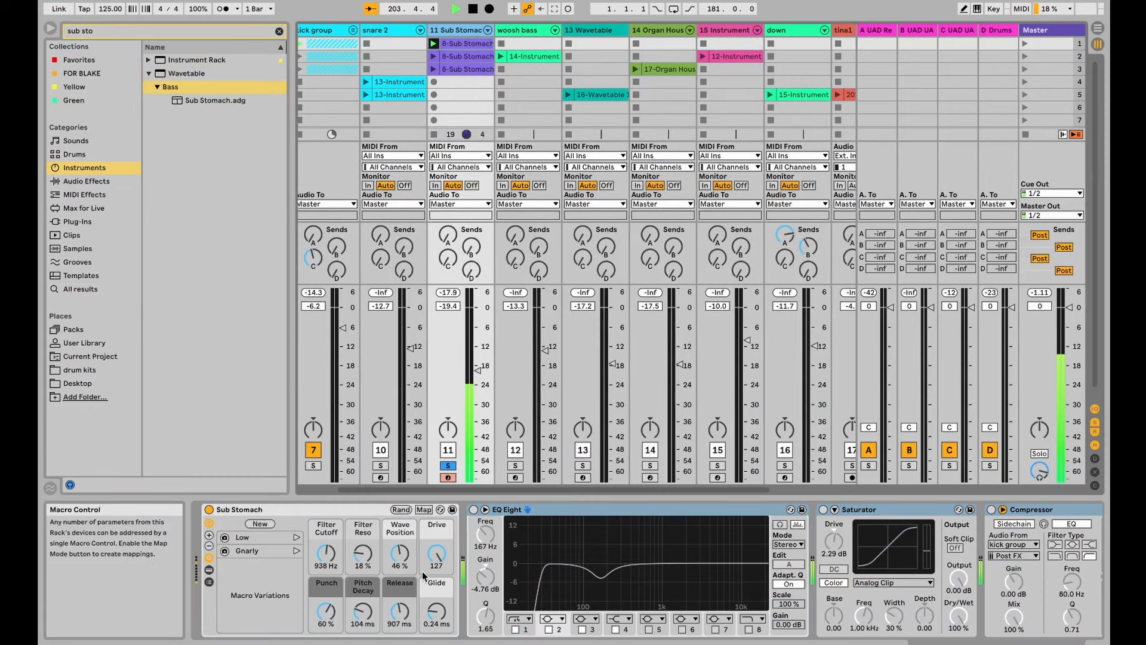
drag(362, 553, 362, 540)
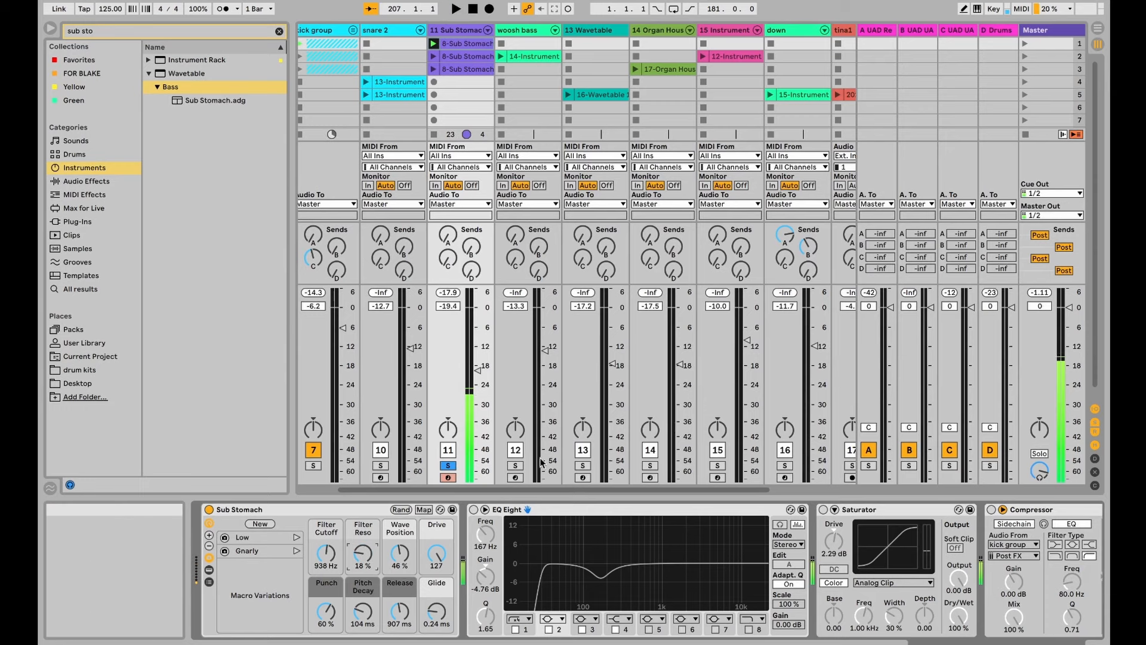
key(space)
- Play the 8-Sub Stomach 1 clip and examine its MIDI notes from the low bass register up to C3
click(836, 643)
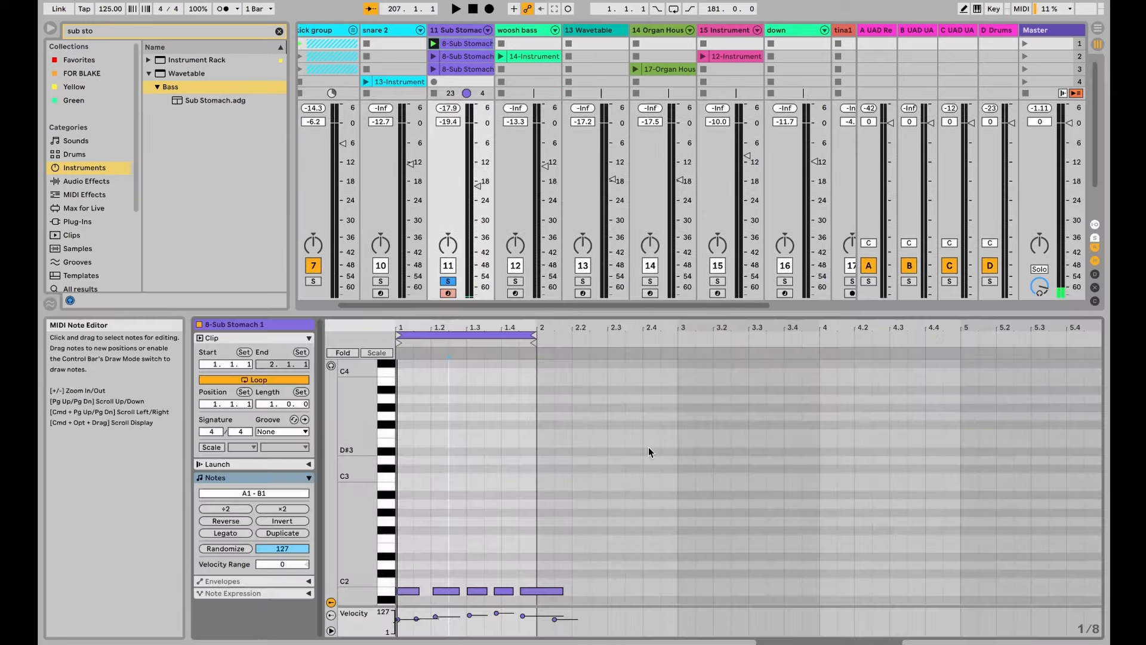
key(space)
scroll(547, 516, down, 3)
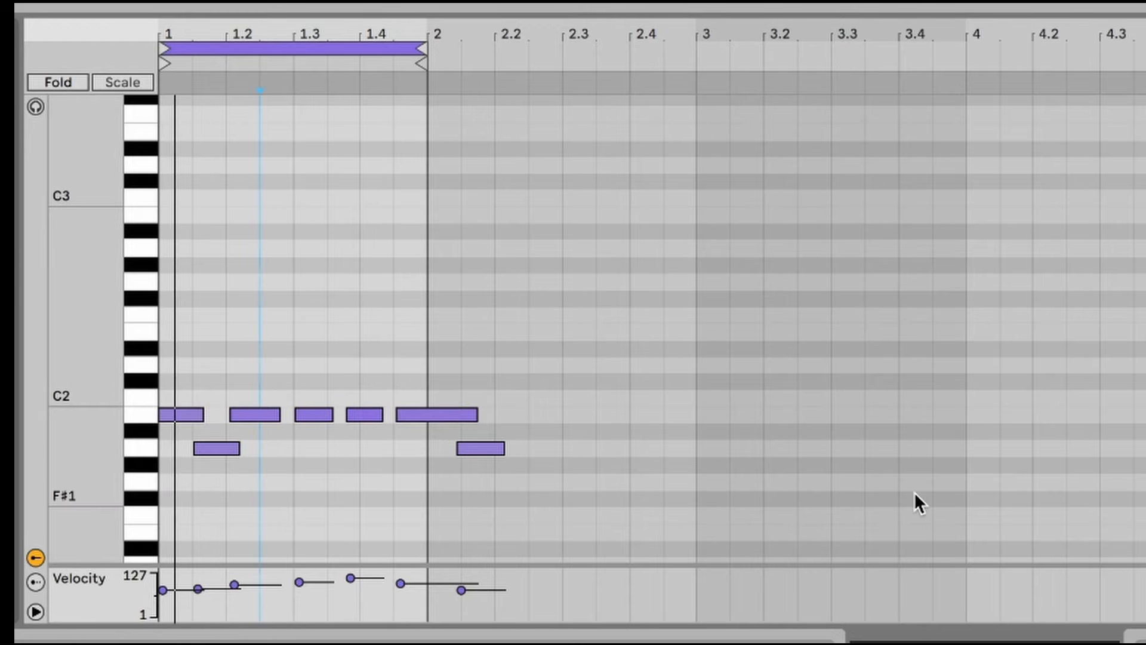
key(plus)
scroll(914, 492, up, 1)
scroll(915, 492, up, 1)
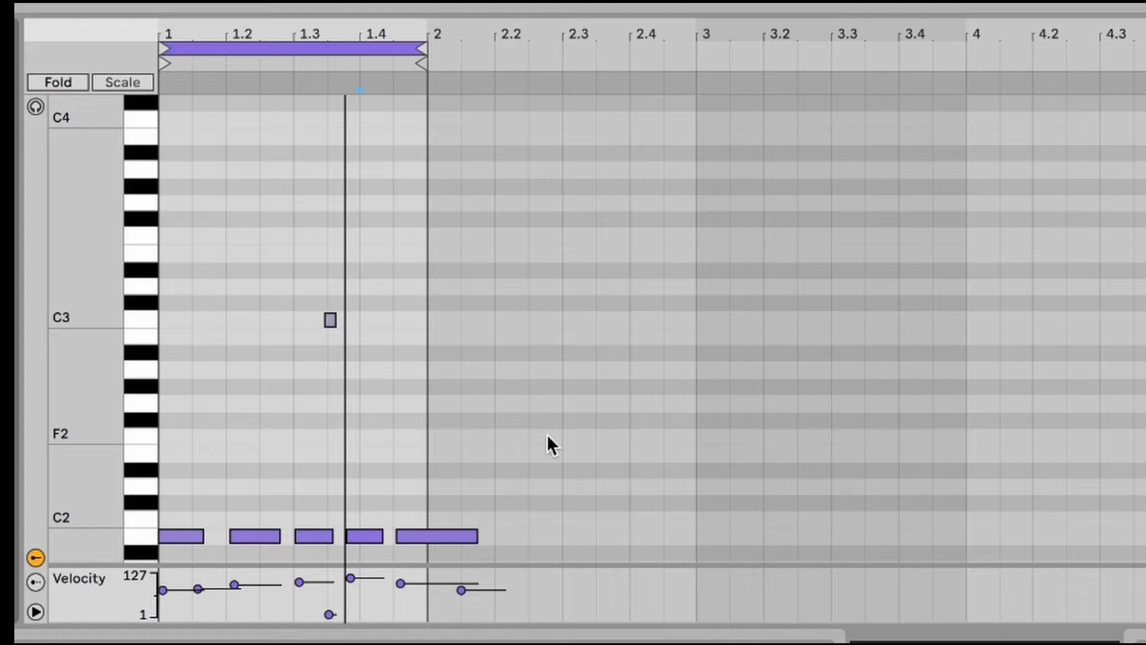
scroll(547, 436, down, 5)
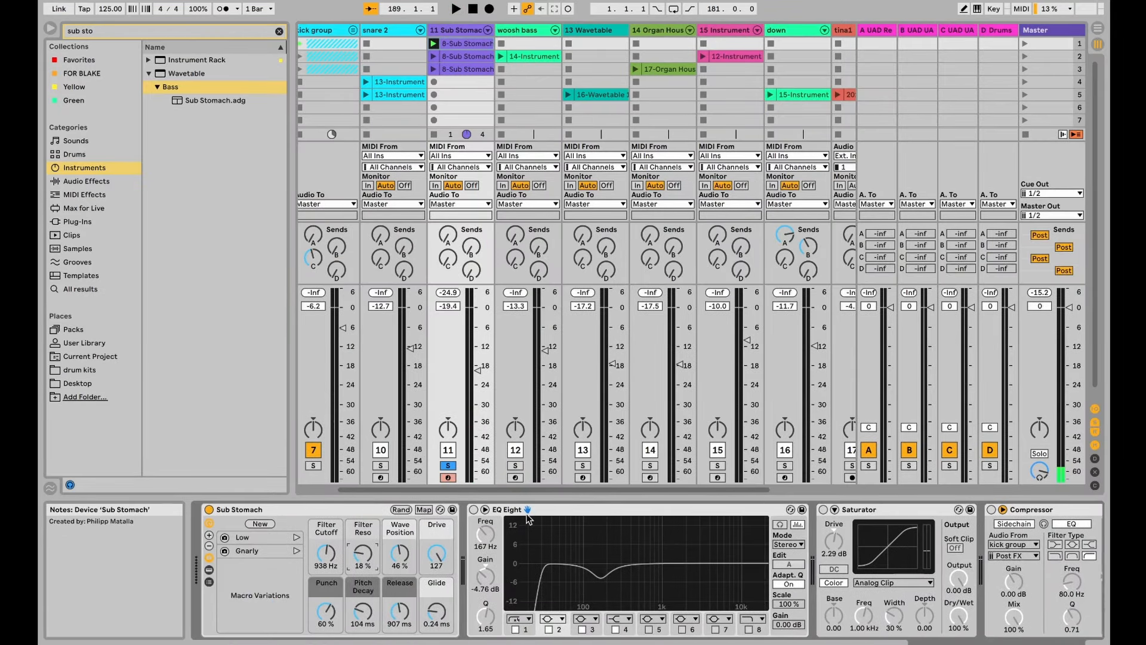
- Switch the Sub Stomach track's EQ Eight, Saturator, Compressor, Redux and Overdrive back on and play the processed bass
click(474, 509)
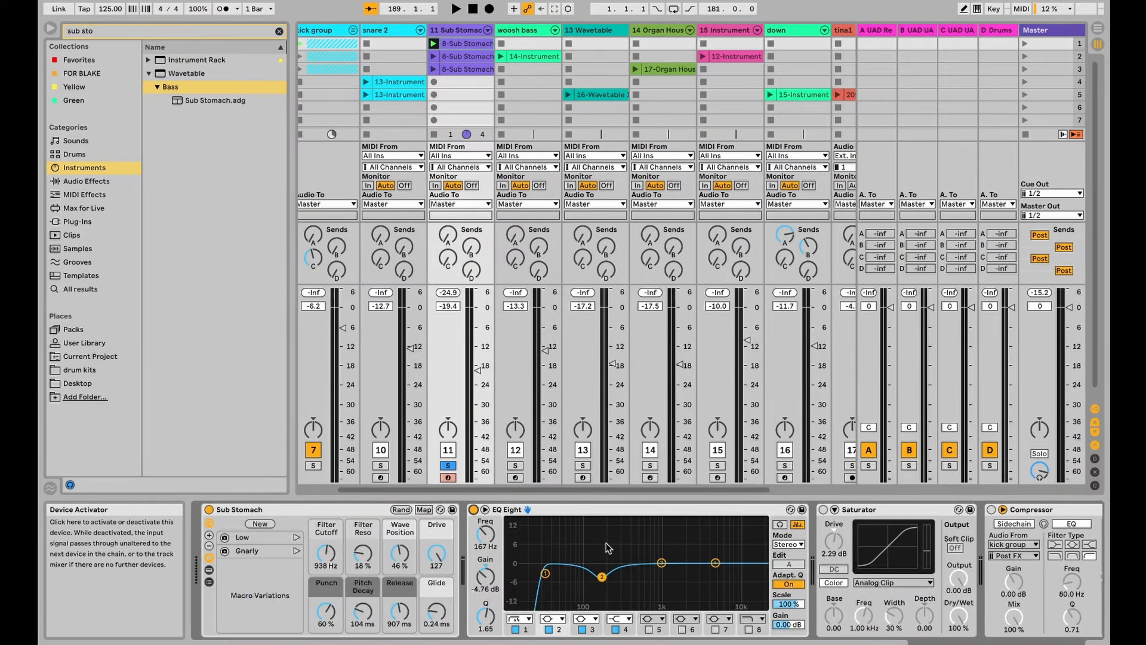
click(823, 510)
scroll(873, 514, right, 3)
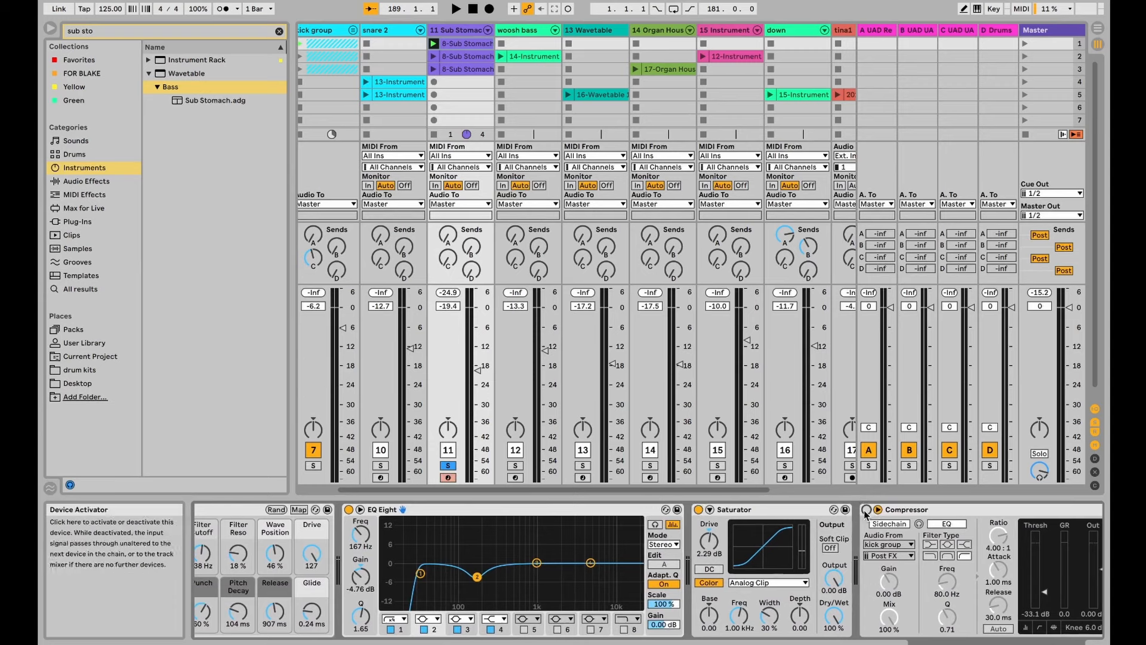
click(866, 509)
scroll(874, 515, right, 5)
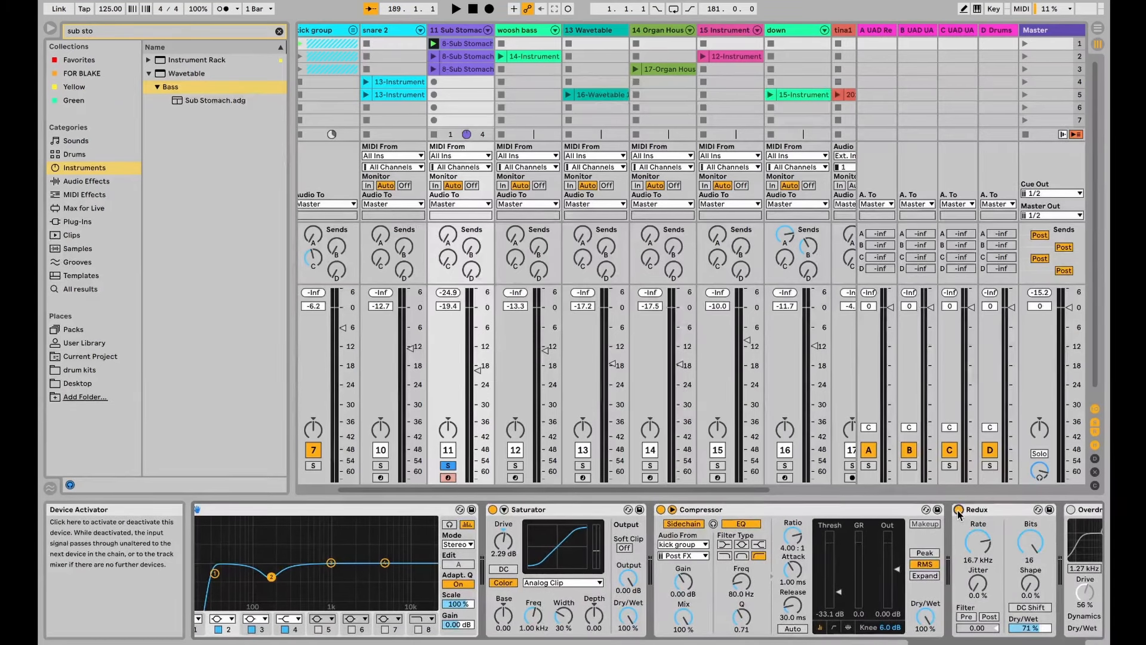
click(959, 509)
scroll(955, 514, right, 3)
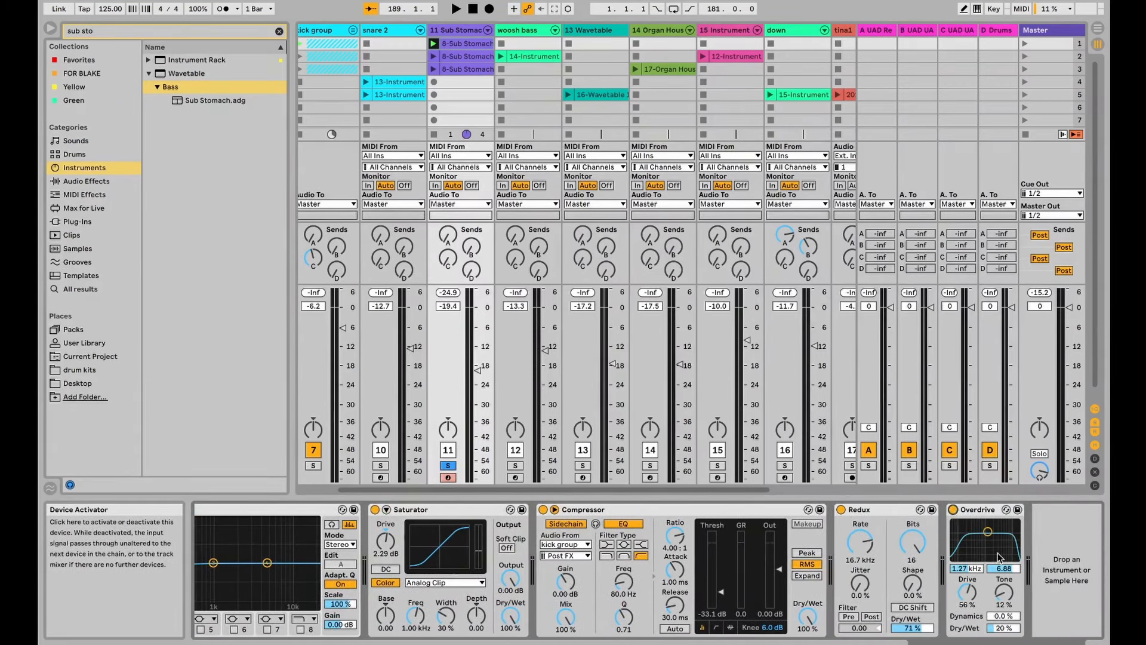
key(space)
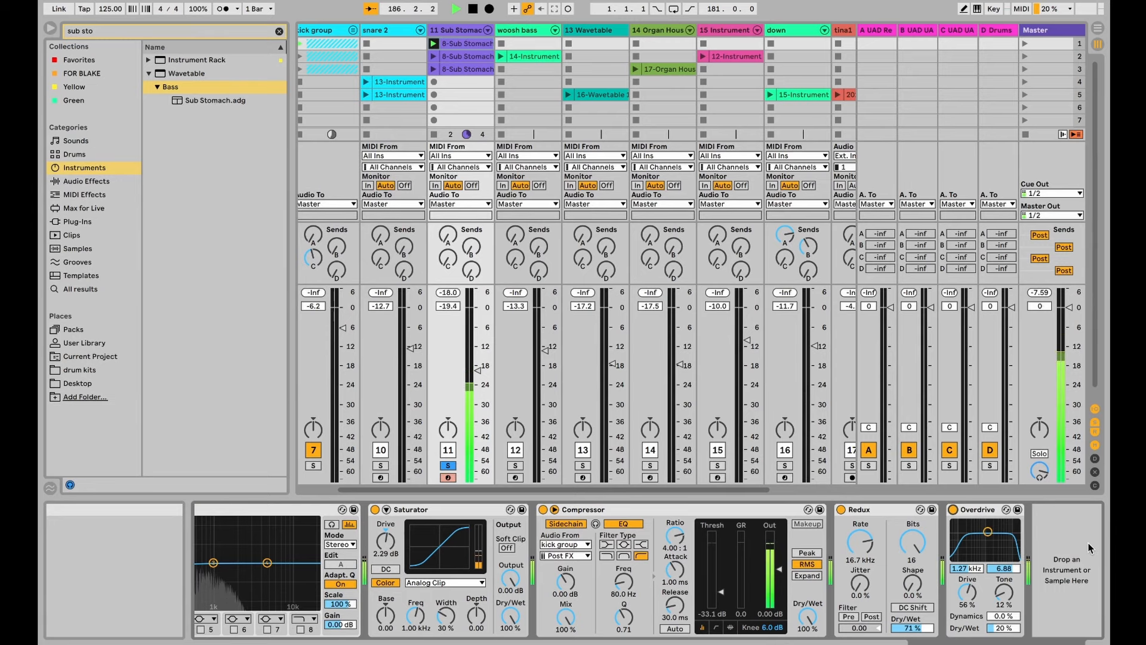
- Audition the bass sidechain with the kick group muted and the Compressor bypassed, restore both, and set Redux Rate to 11.2 kHz
scroll(394, 358, left, 3)
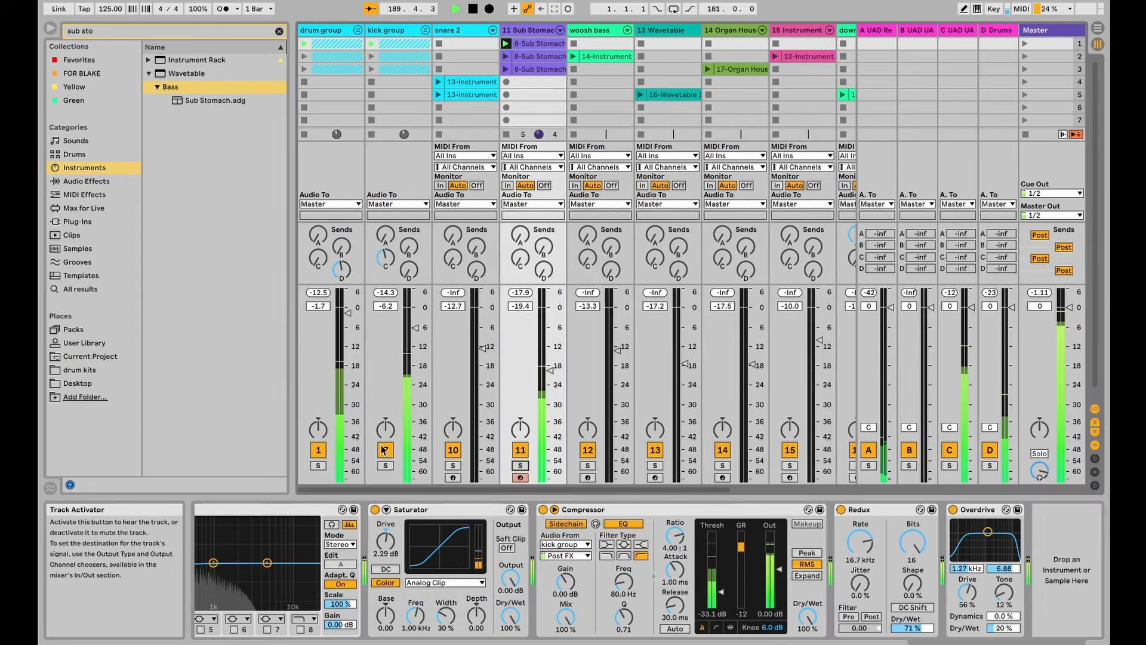
click(385, 449)
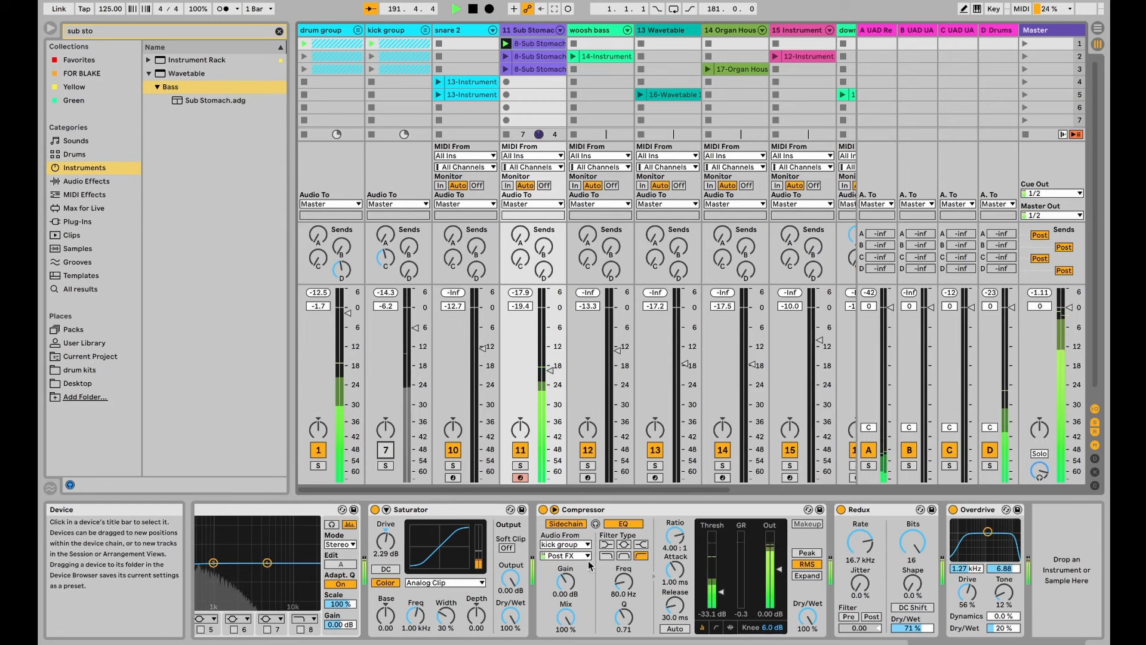
click(543, 509)
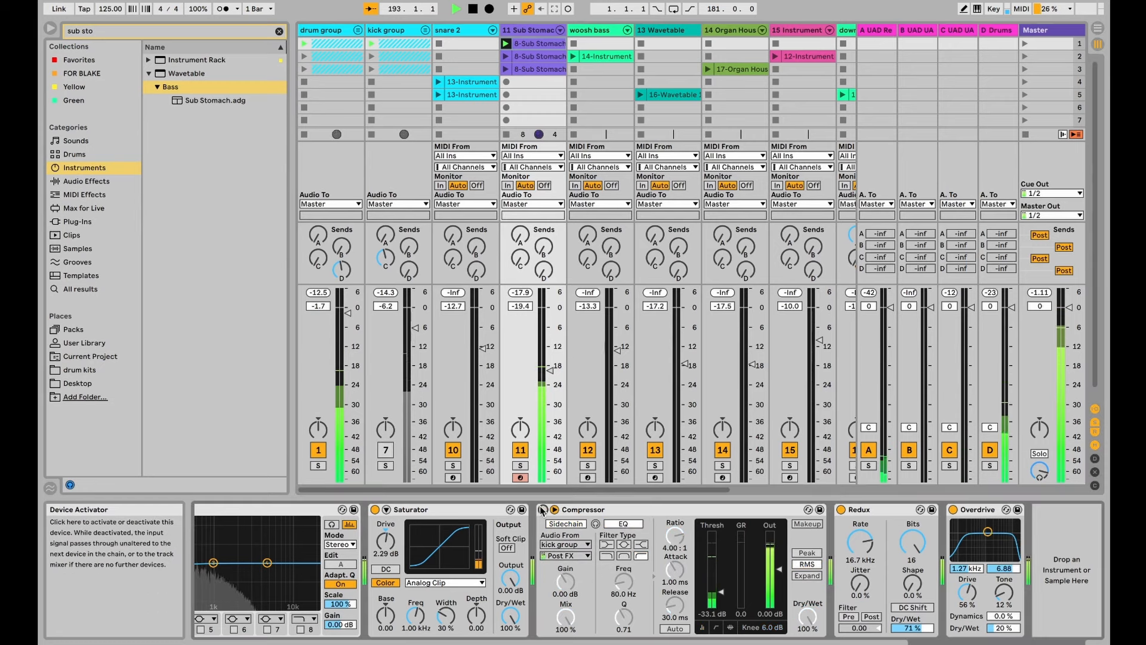
click(542, 510)
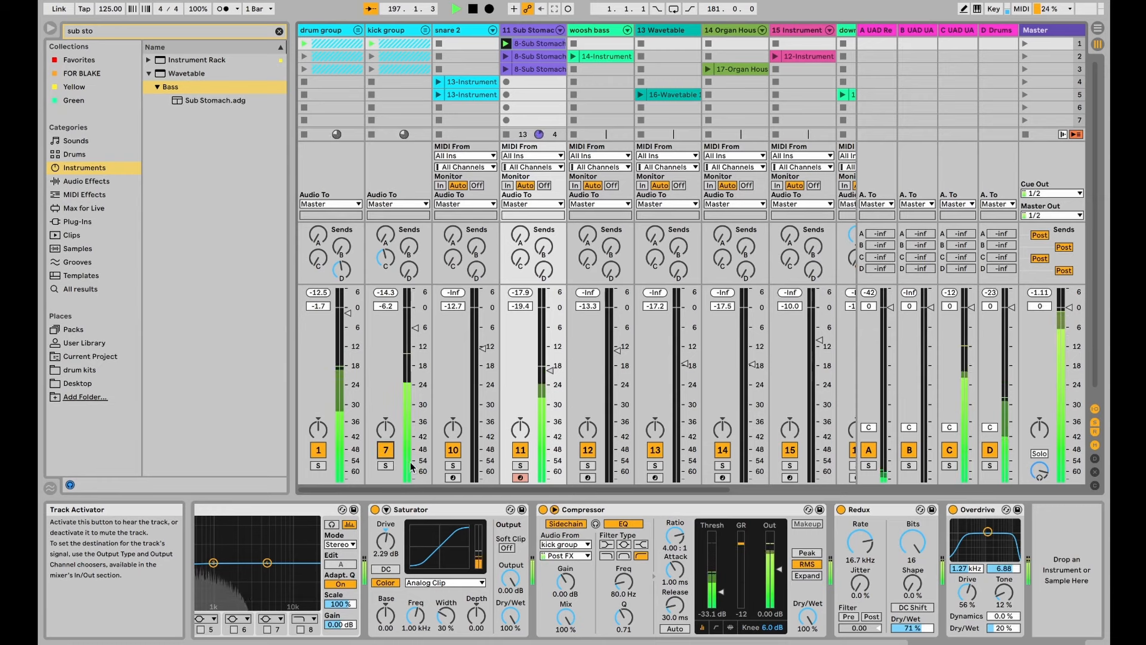
click(842, 509)
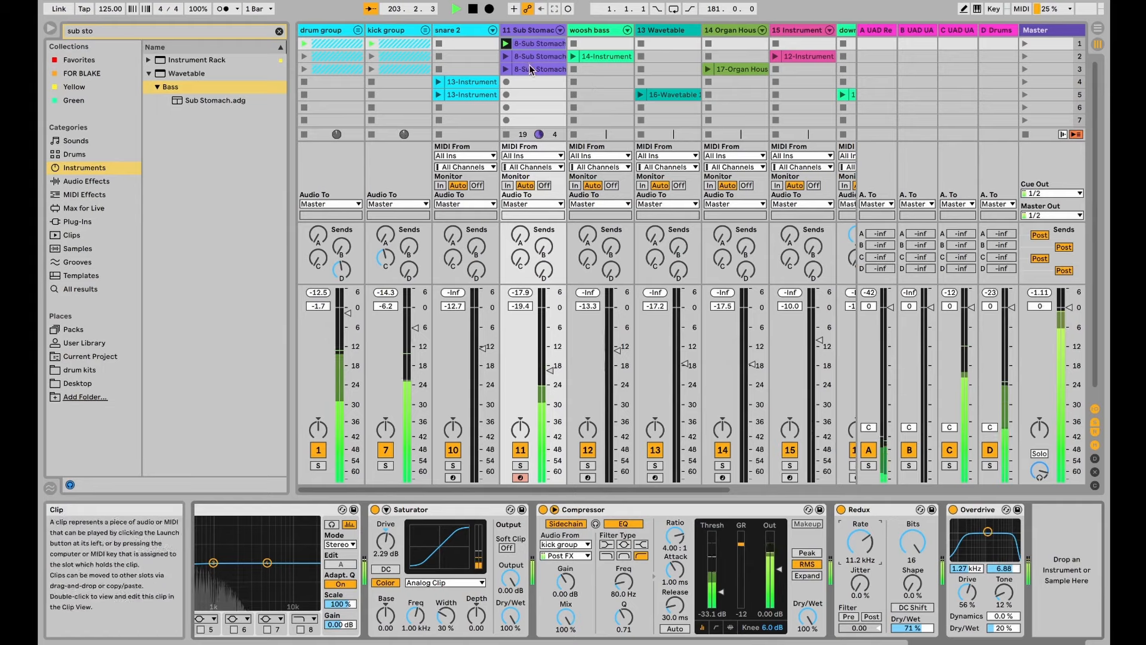
- Launch the 12-Instrument clip on track 15 and rename that track "beep"
scroll(777, 63, right, 5)
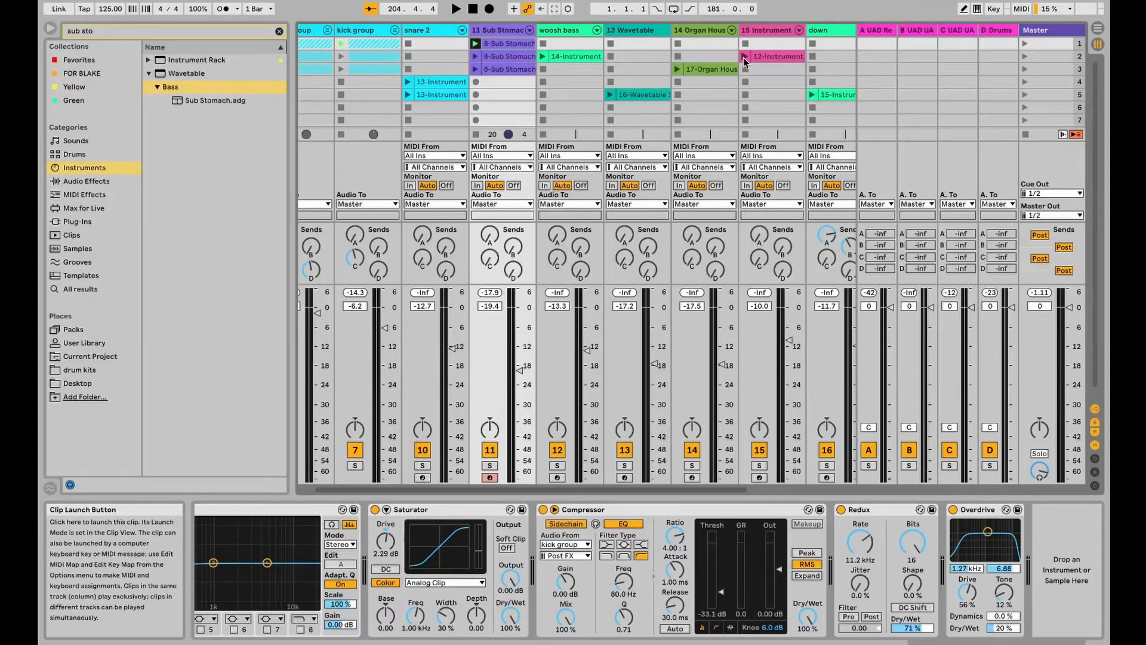
click(743, 58)
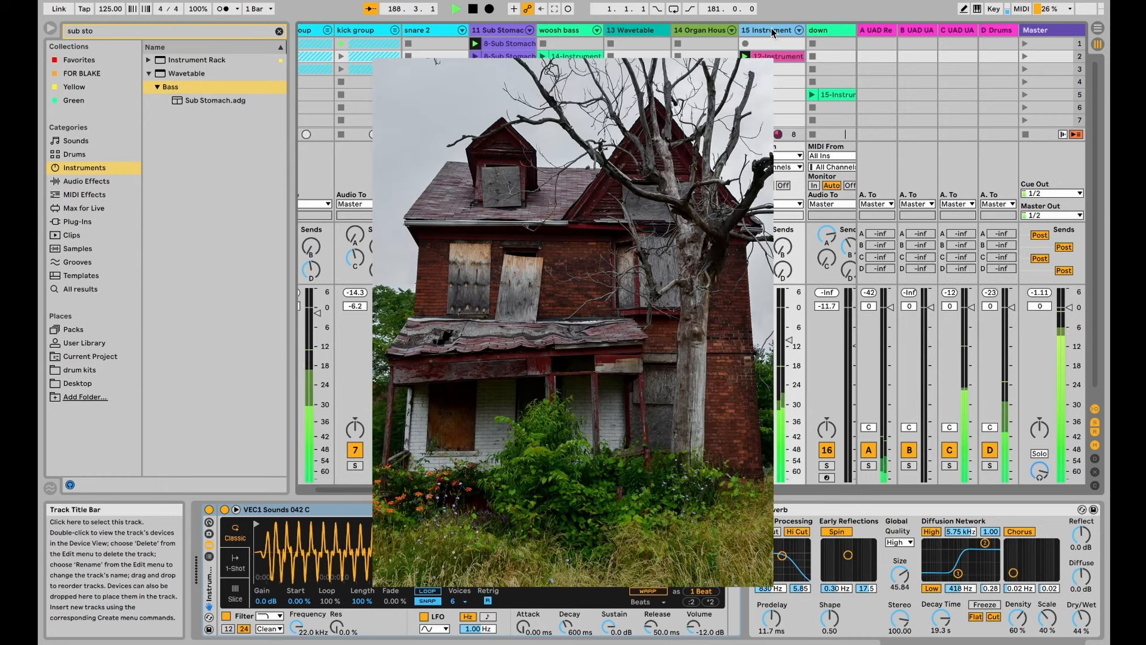
key(ctrl+r)
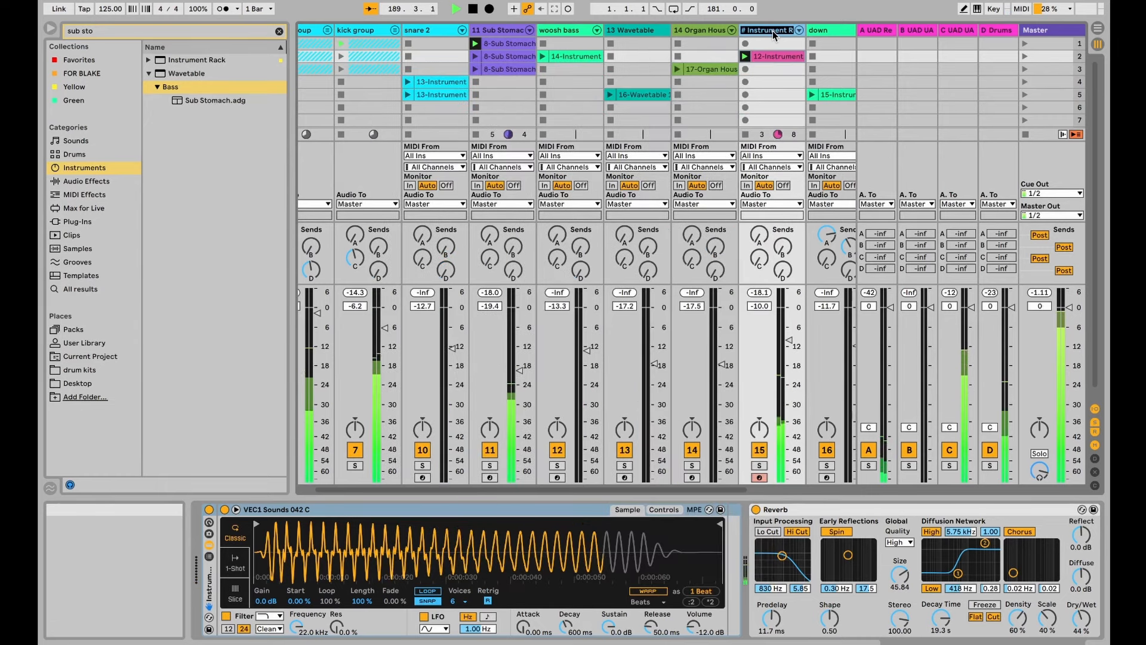
key(Return)
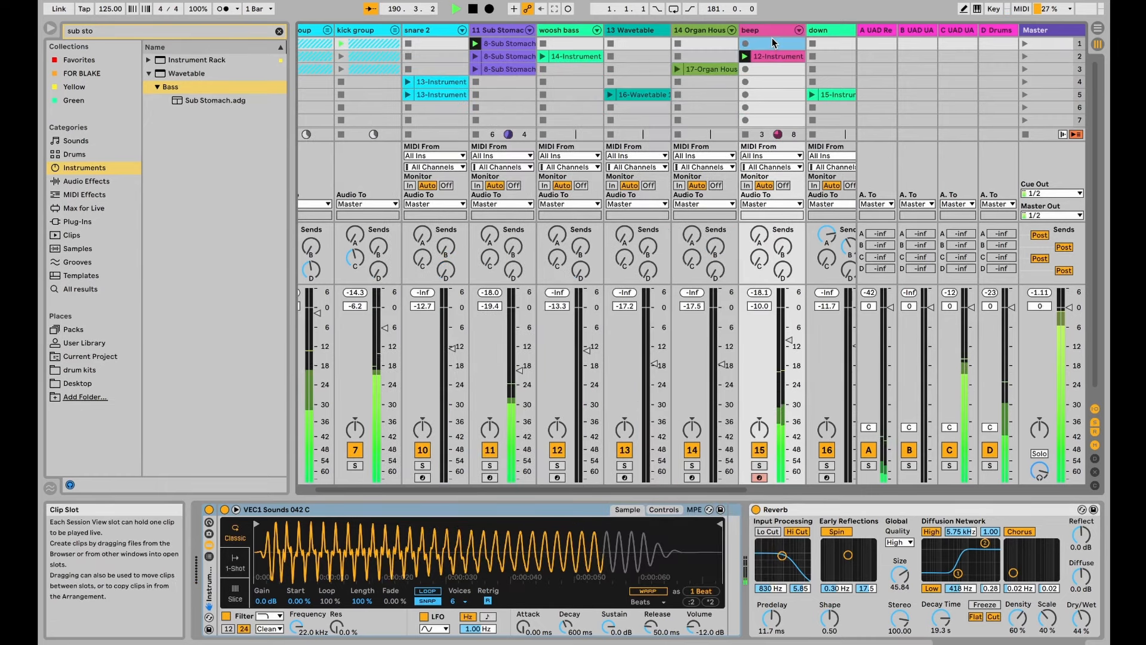
- Solo the beep track, review its effects chain, and bypass its Reverb, Echo, Saturator and Phaser-Flanger
click(763, 466)
scroll(828, 605, right, 5)
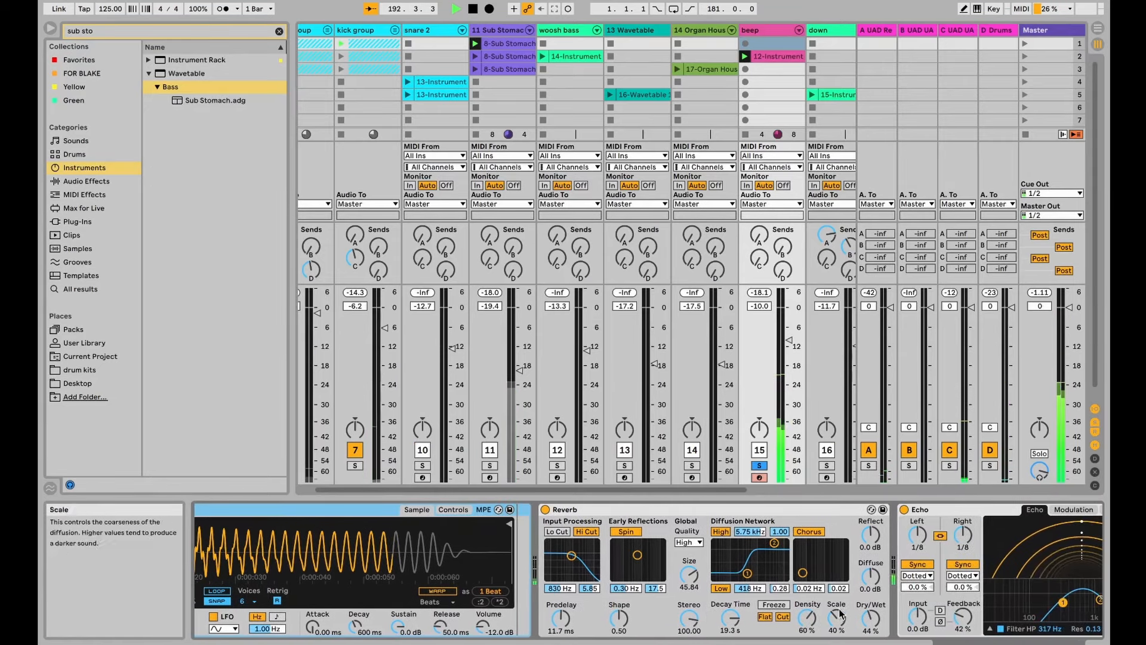
click(623, 510)
scroll(622, 511, right, 8)
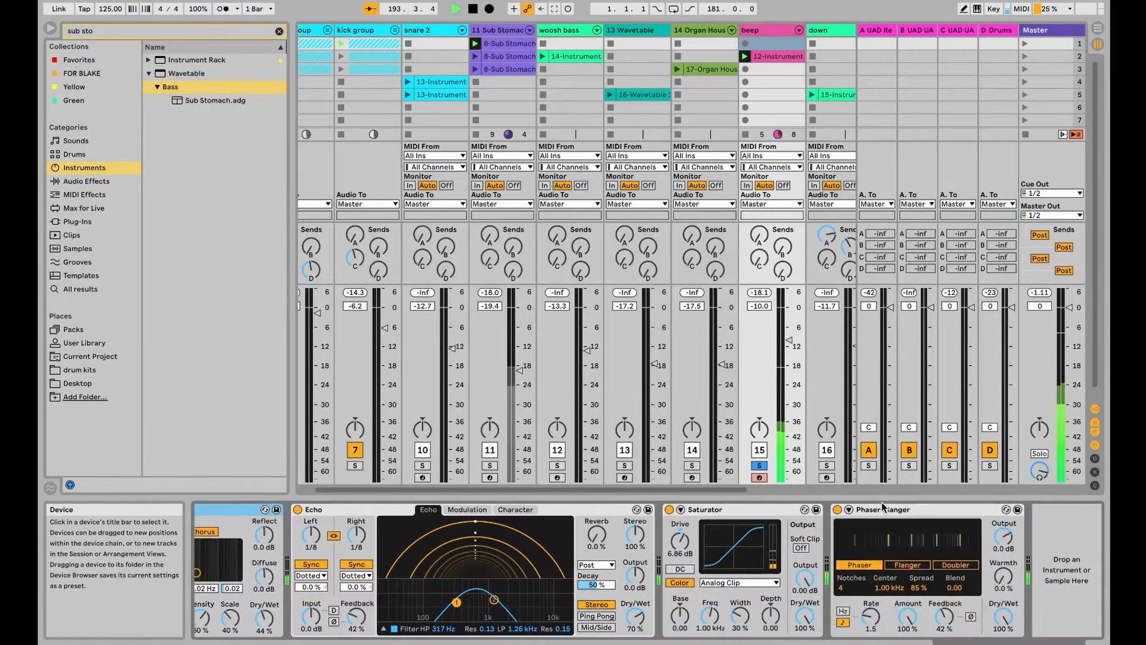
scroll(842, 525, left, 12)
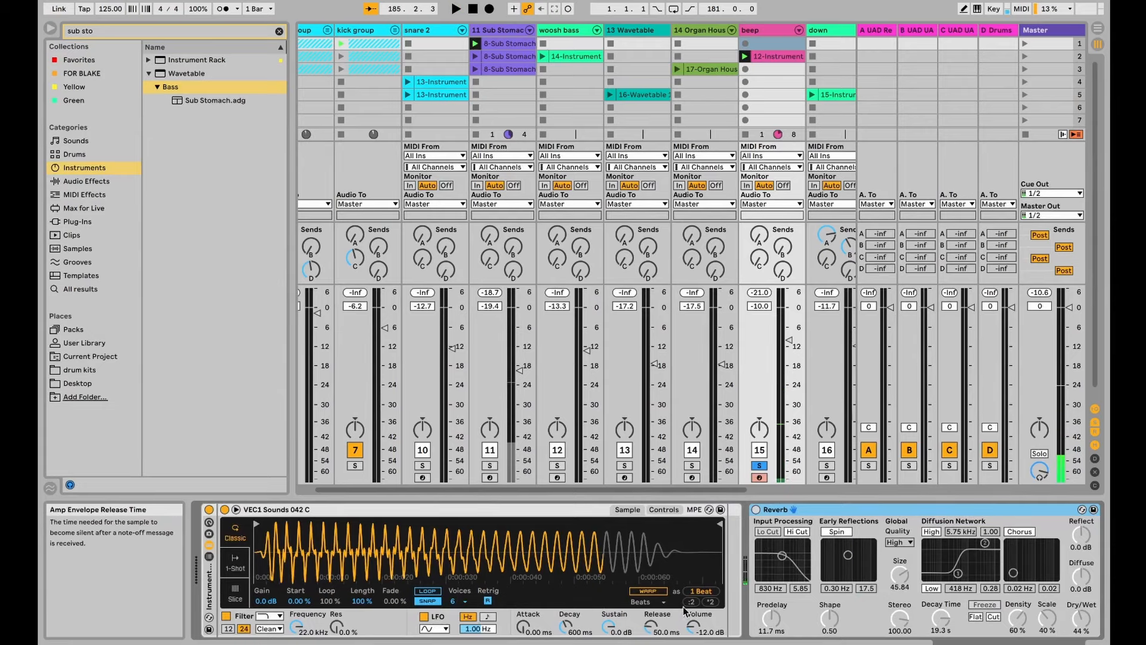
- Play the dry beep sound and examine the MIDI notes in its 12-Instrument Rack 1 clip
key(space)
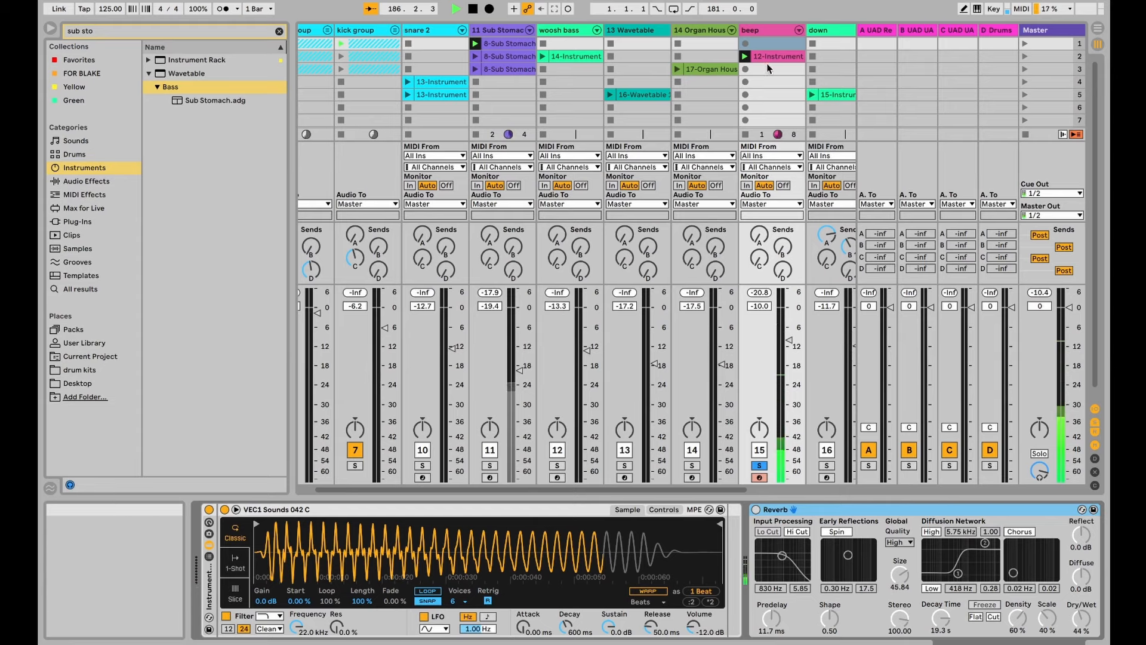
click(855, 643)
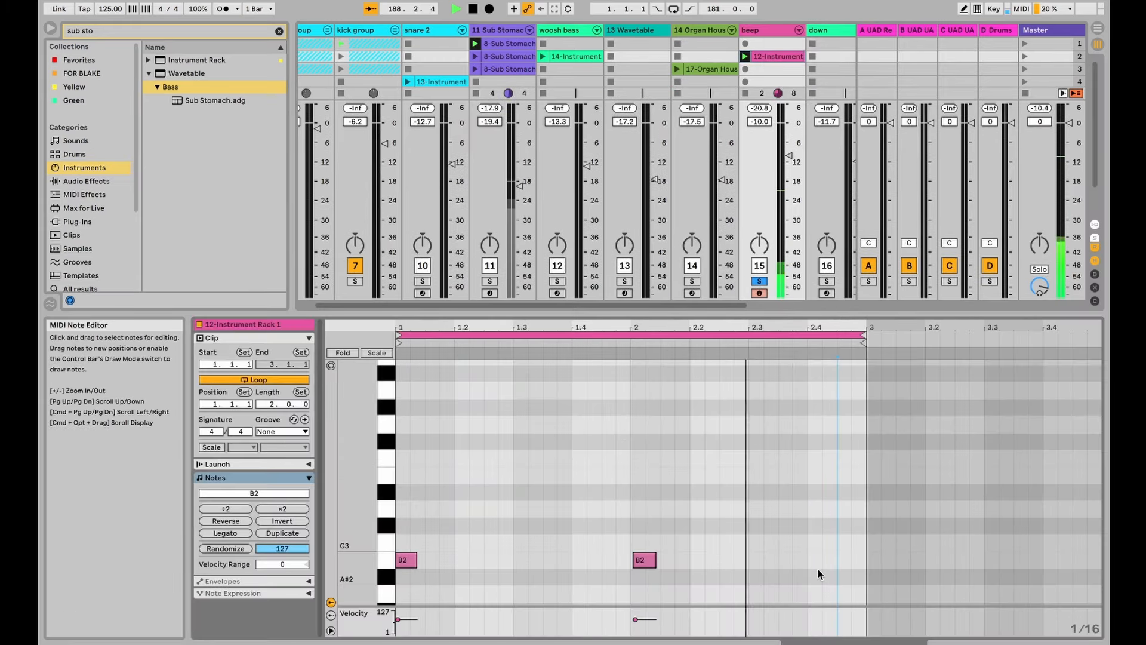
key(shift+Tab)
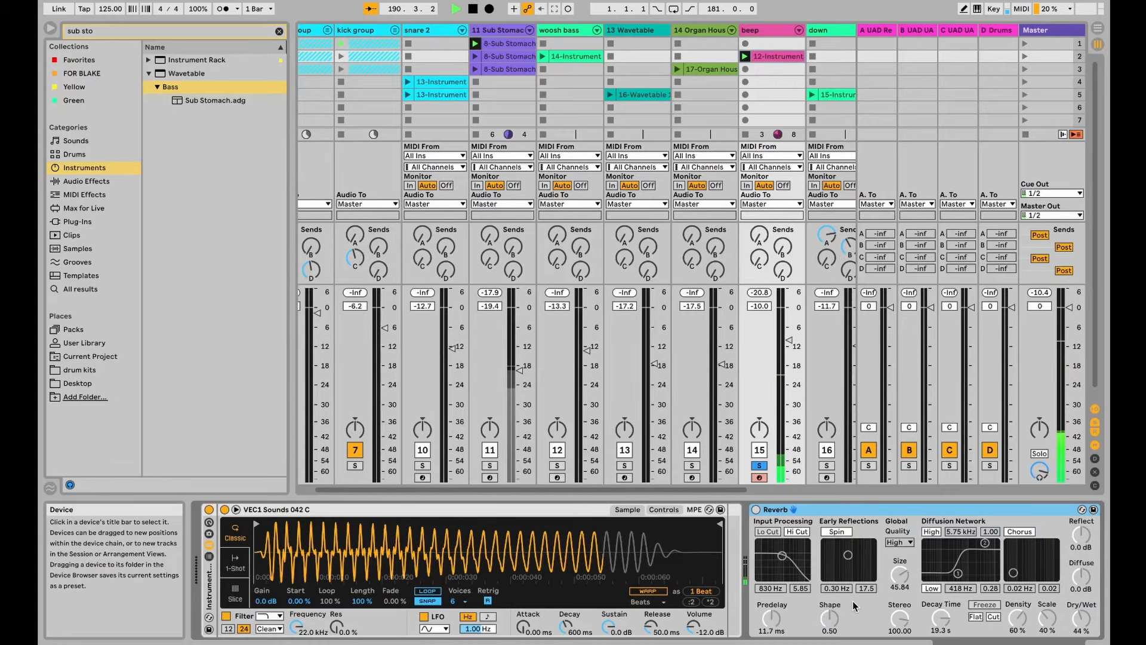
- Compare the beep with its whole effects chain switched on, stop playback, and bypass the effects again
click(757, 510)
scroll(844, 543, right, 5)
scroll(844, 543, right, 2)
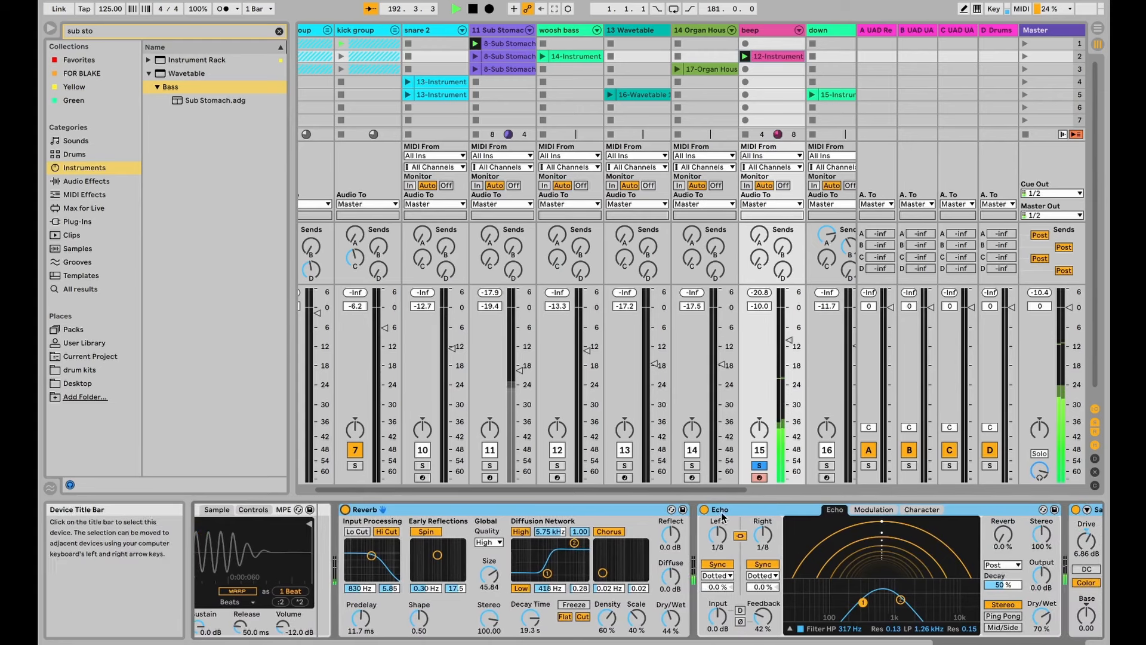
key(space)
click(702, 511)
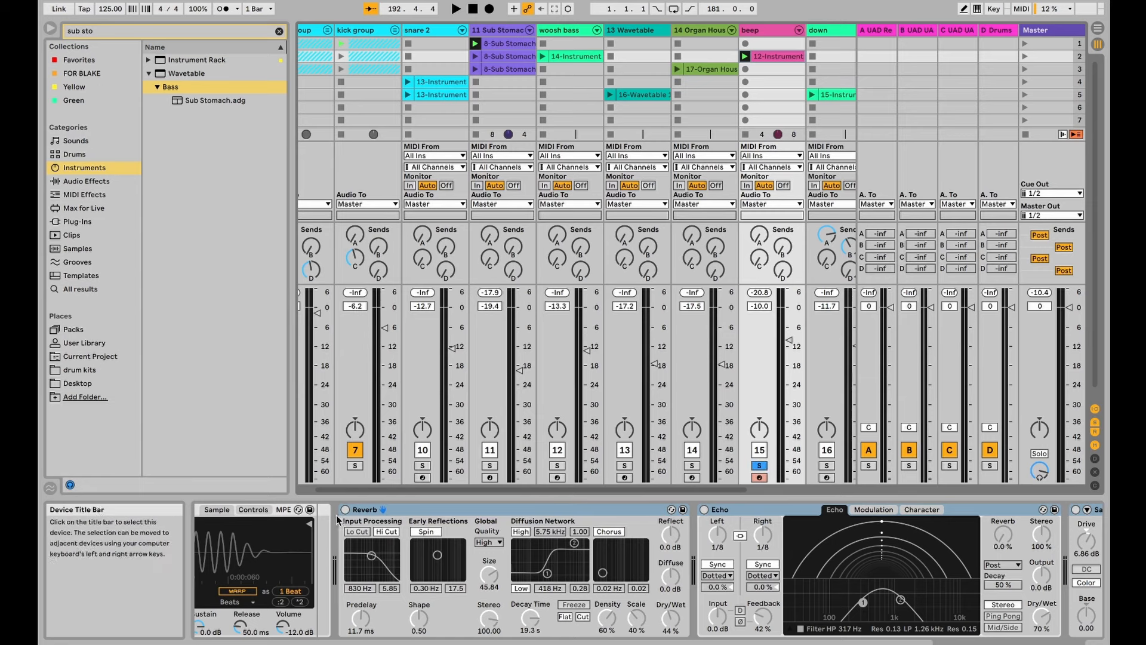
- Switch the beep track's Reverb, Echo, Saturator and Phaser-Flanger back on one after another while the clip plays
double_click(353, 511)
double_click(352, 523)
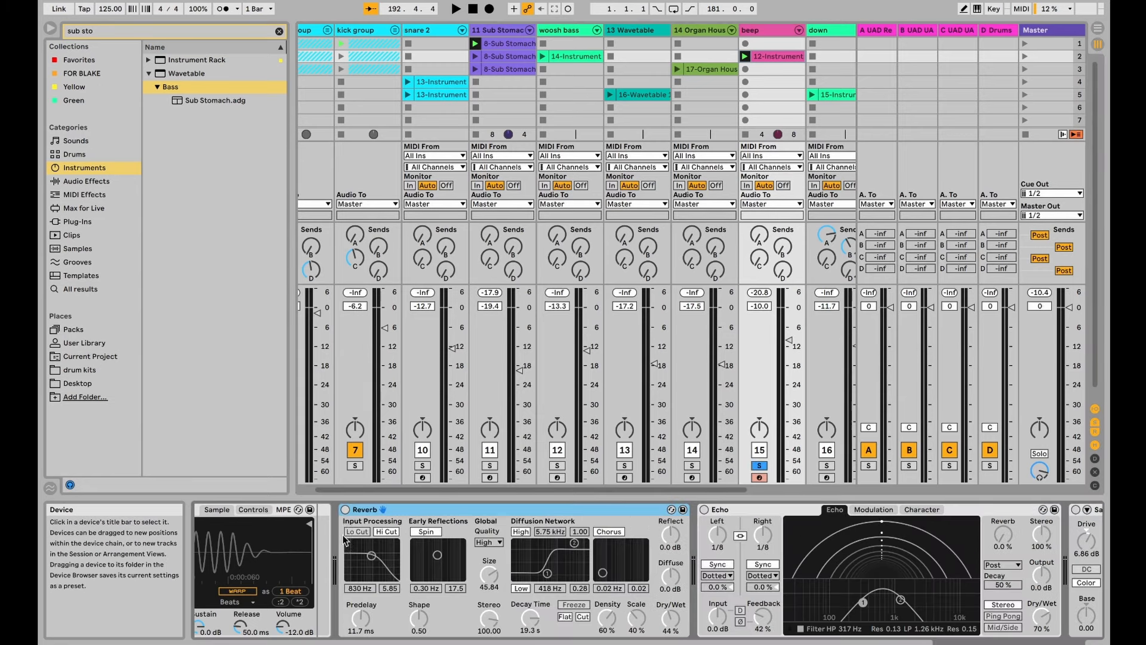
key(space)
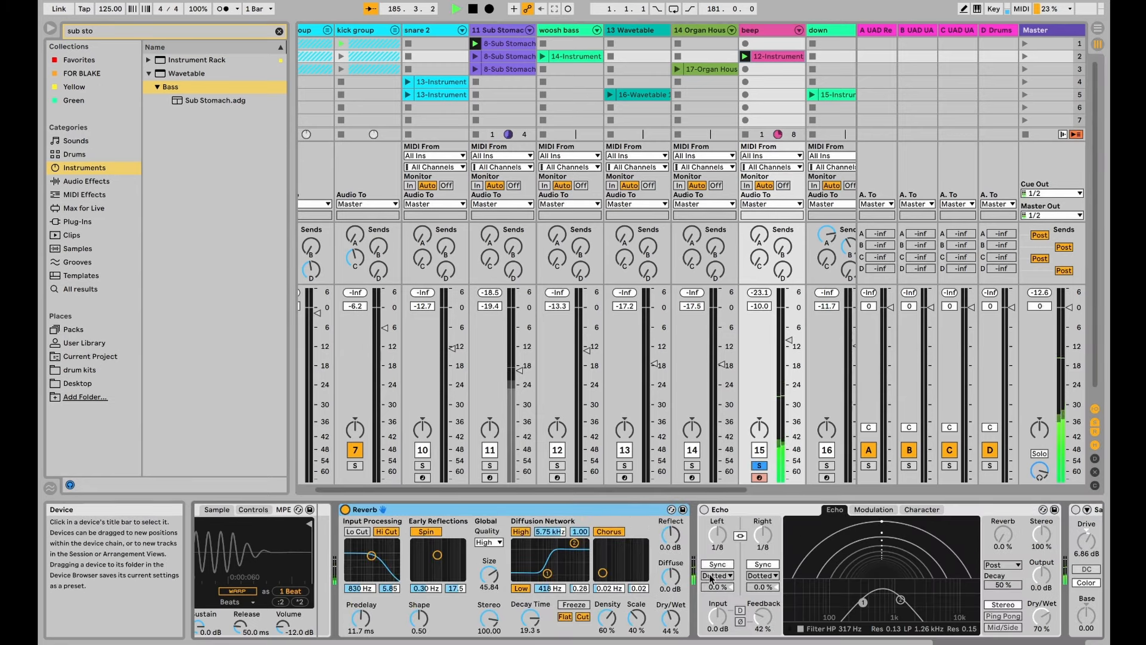
click(705, 509)
scroll(977, 639, right, 3)
scroll(977, 638, right, 5)
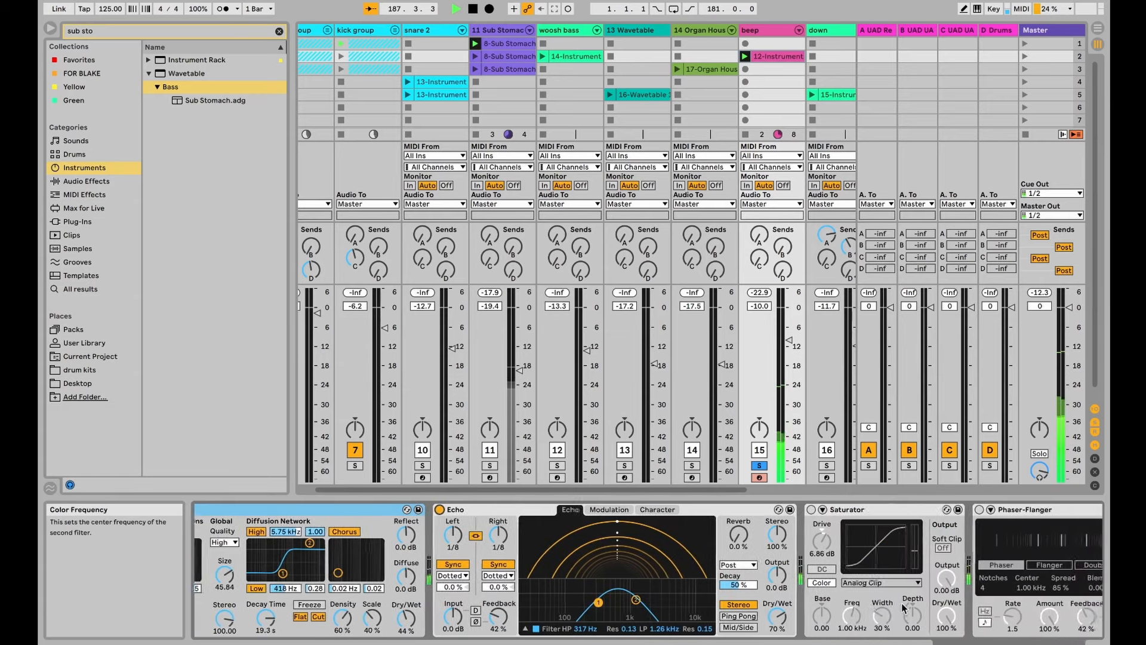
click(671, 510)
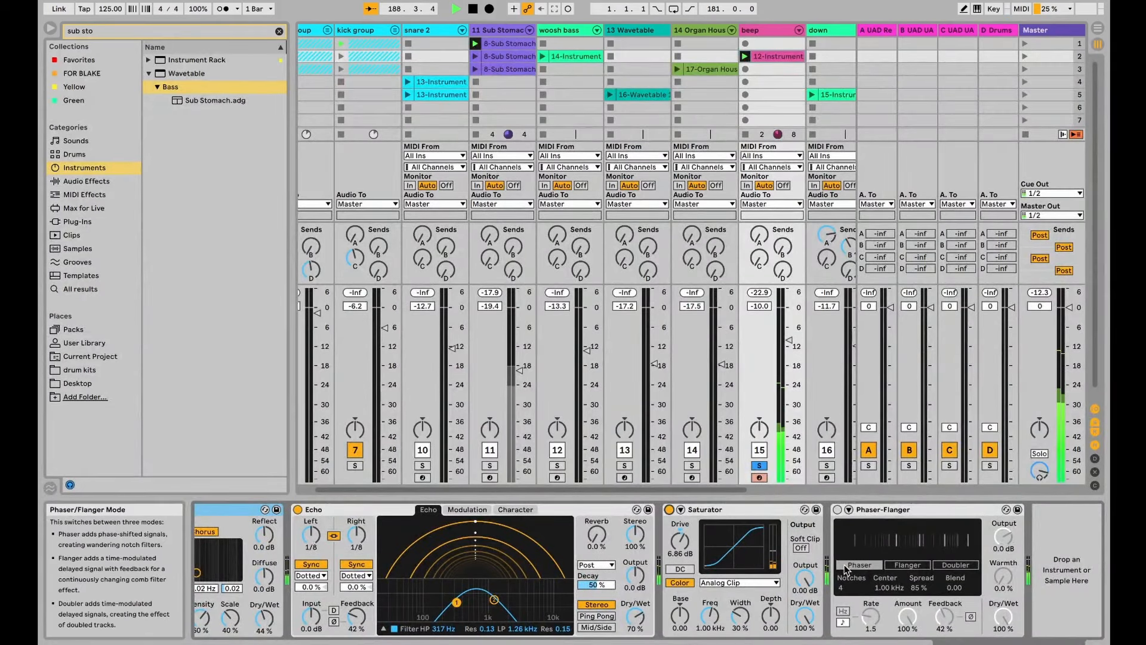
click(839, 510)
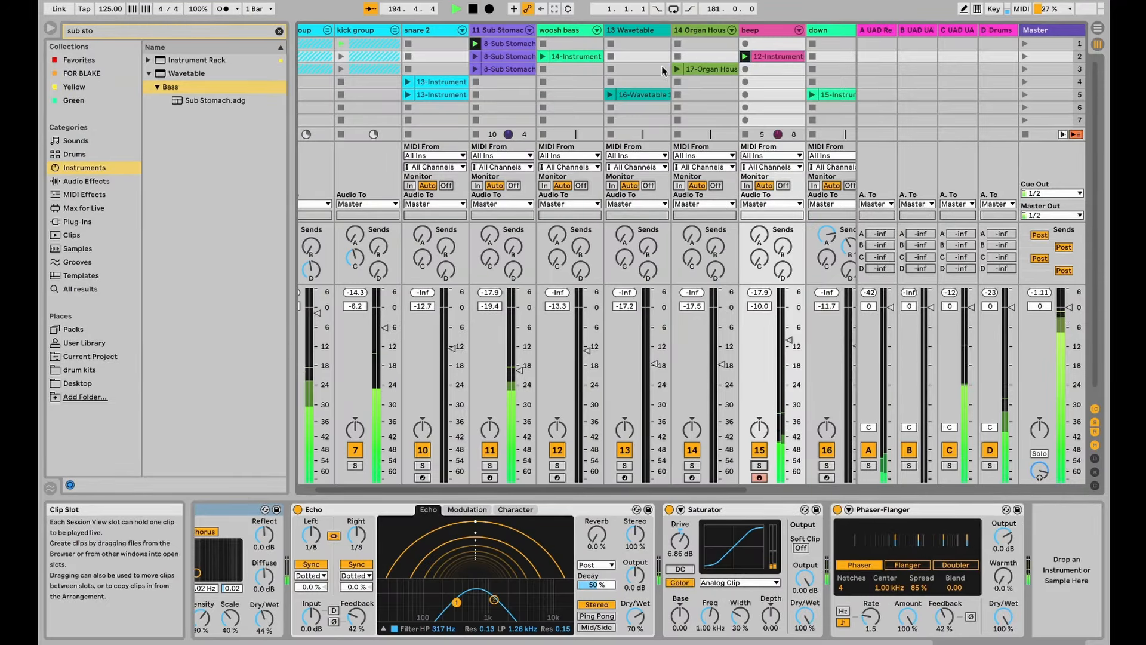
- Launch the woosh bass track's 14-Instrument clip, solo the track, and examine the clip's MIDI notes
click(543, 57)
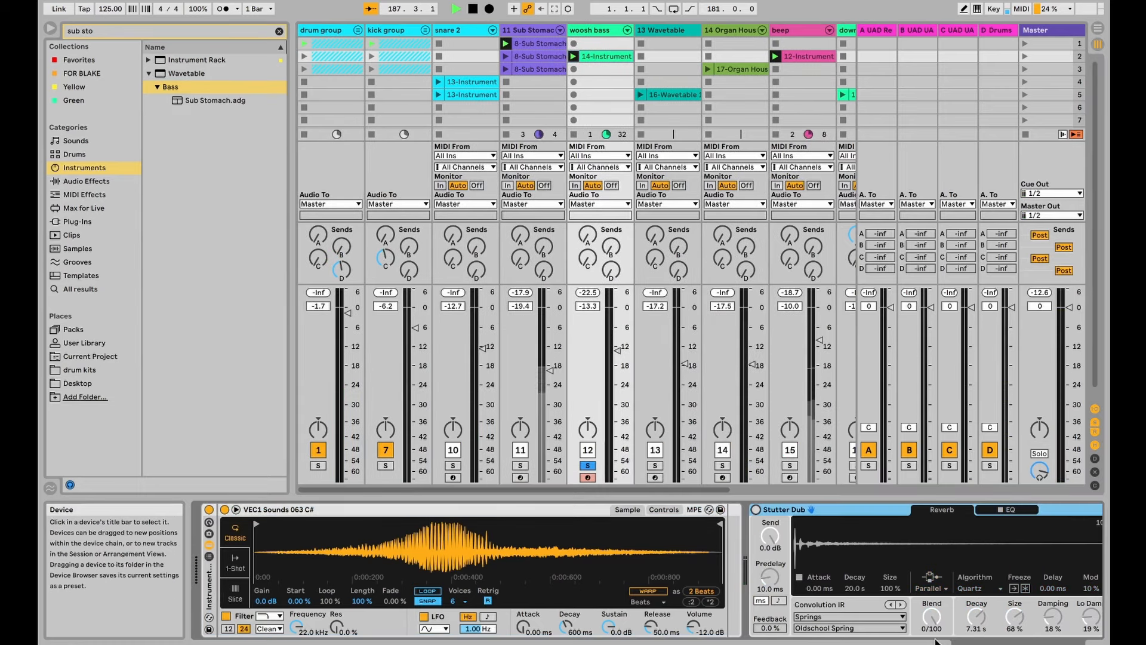
click(932, 642)
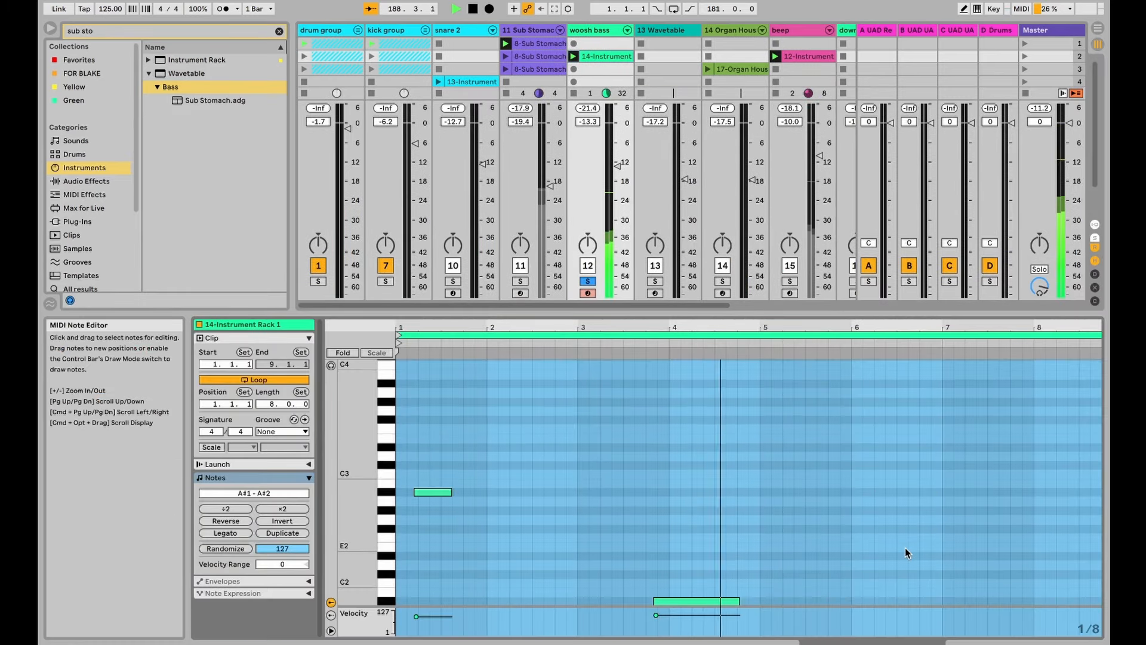
scroll(906, 553, right, 1)
scroll(905, 553, down, 2)
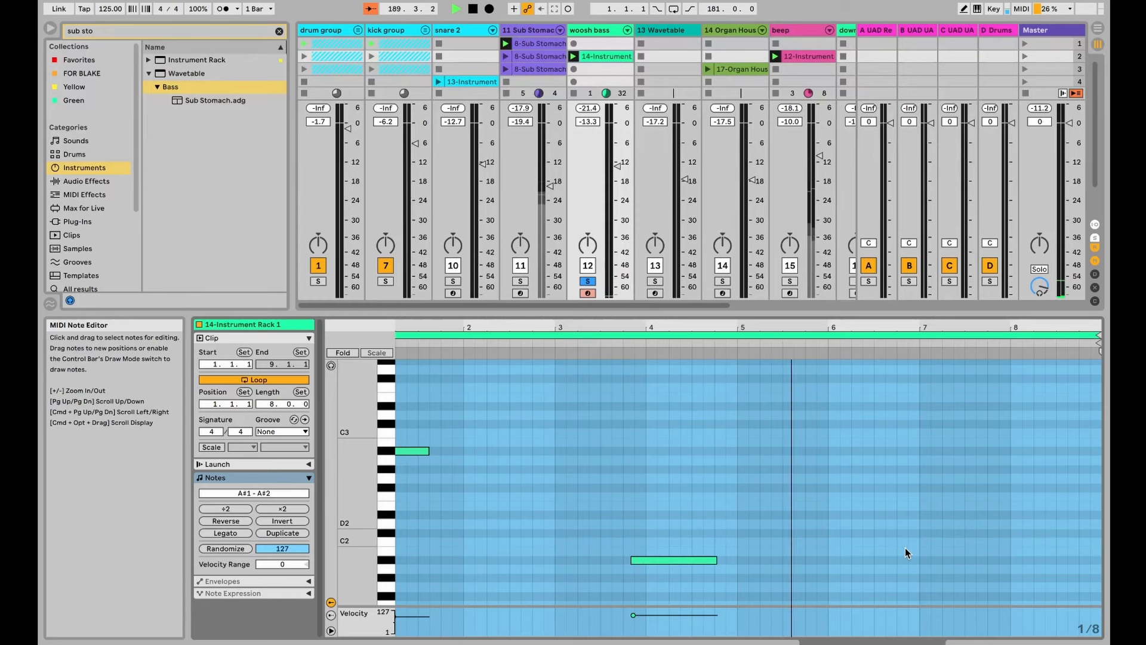
scroll(908, 559, left, 1)
scroll(909, 559, up, 1)
scroll(909, 559, down, 1)
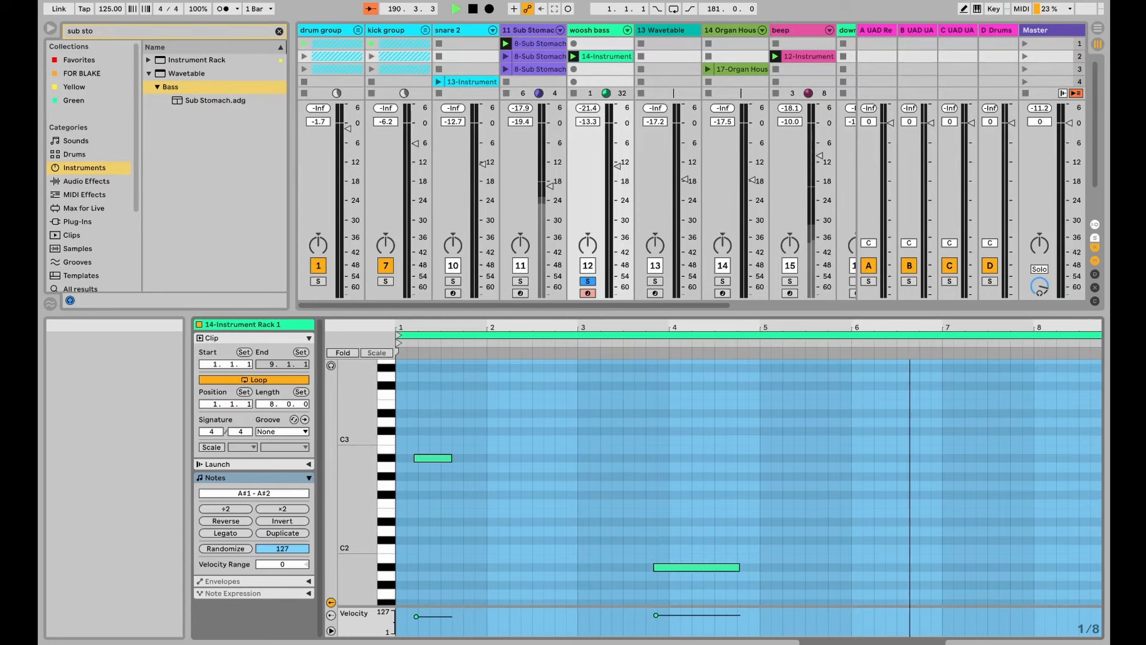
click(991, 642)
- Restart playback, compare the woosh bass in the mix and soloed, and review its sample and Stutter Dub reverb settings
key(space)
click(588, 466)
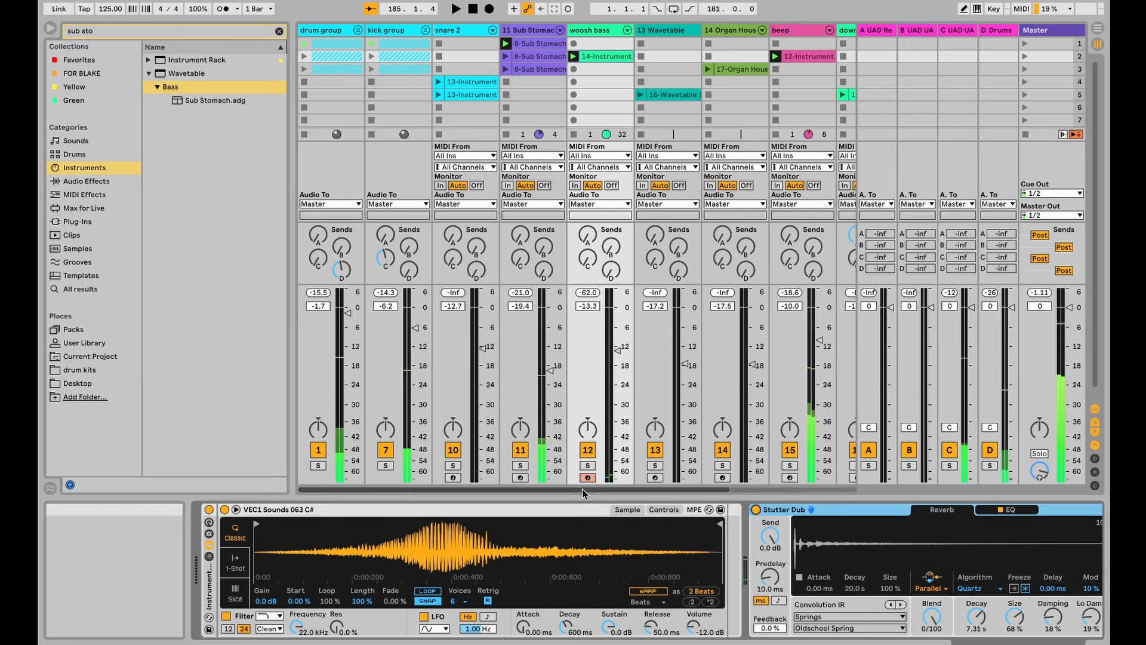
click(587, 465)
scroll(894, 557, right, 5)
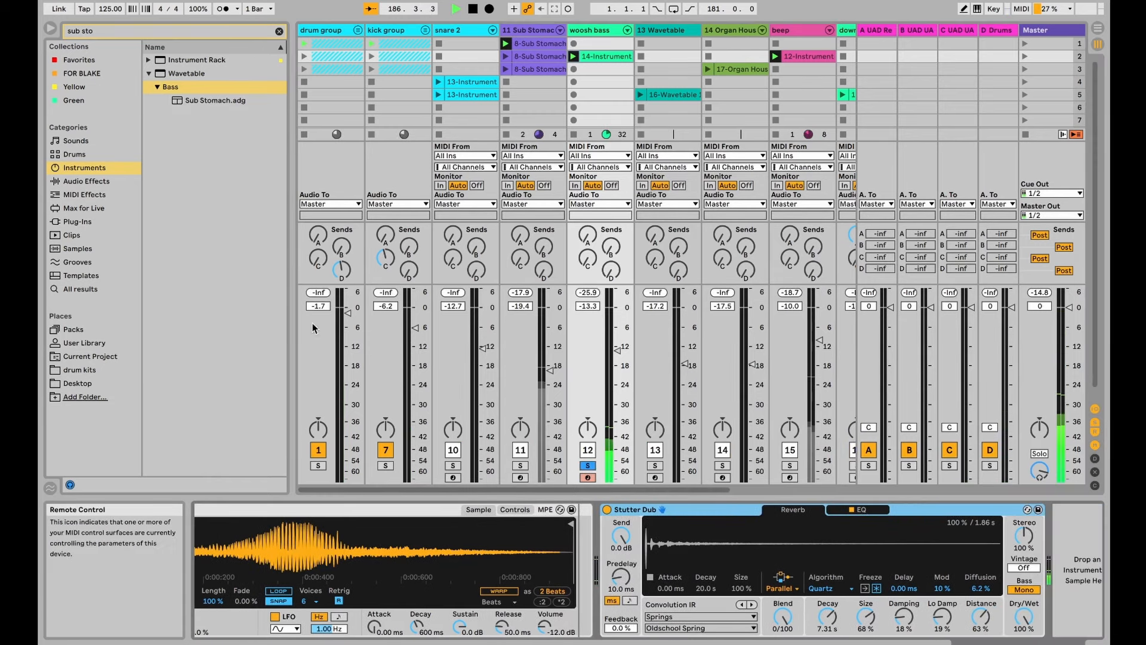
- Search the browser for "stutter dub" and locate the Stutter Dub.adv preset among the Hybrid Reverb audio effects
click(279, 31)
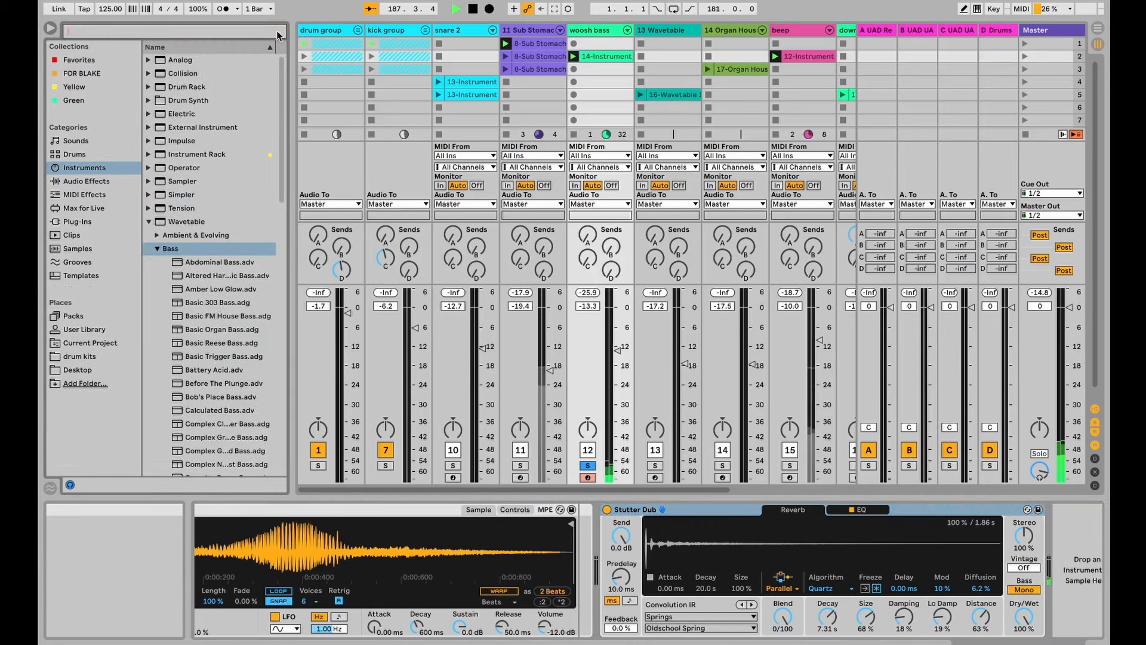
text(tutte)
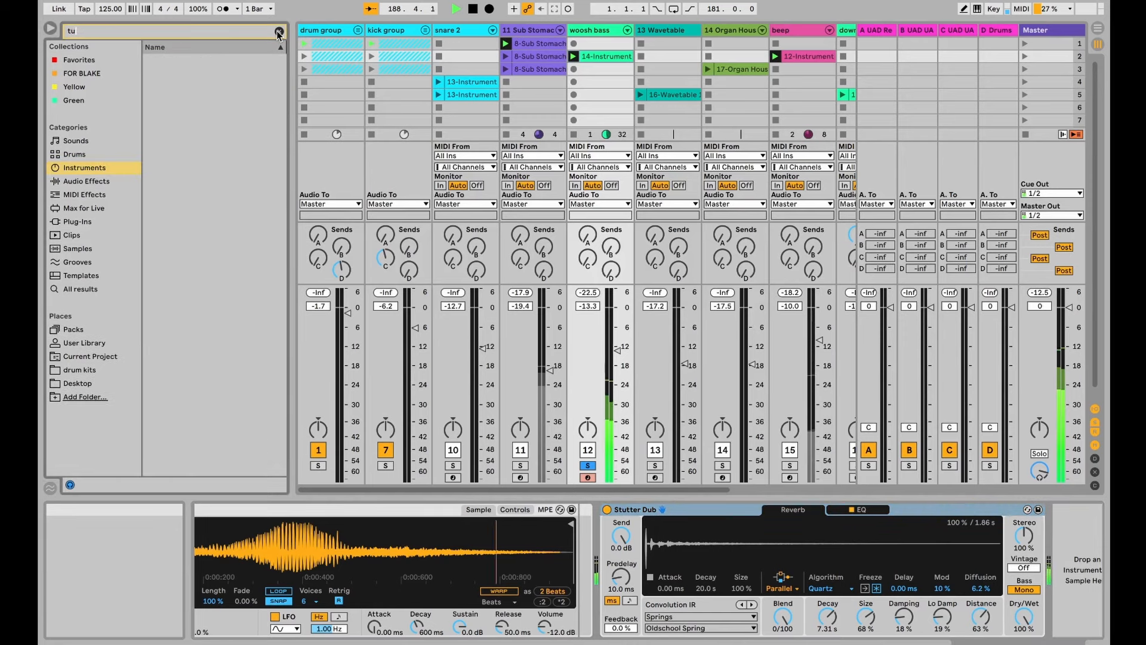
click(279, 31)
text(stutter dub)
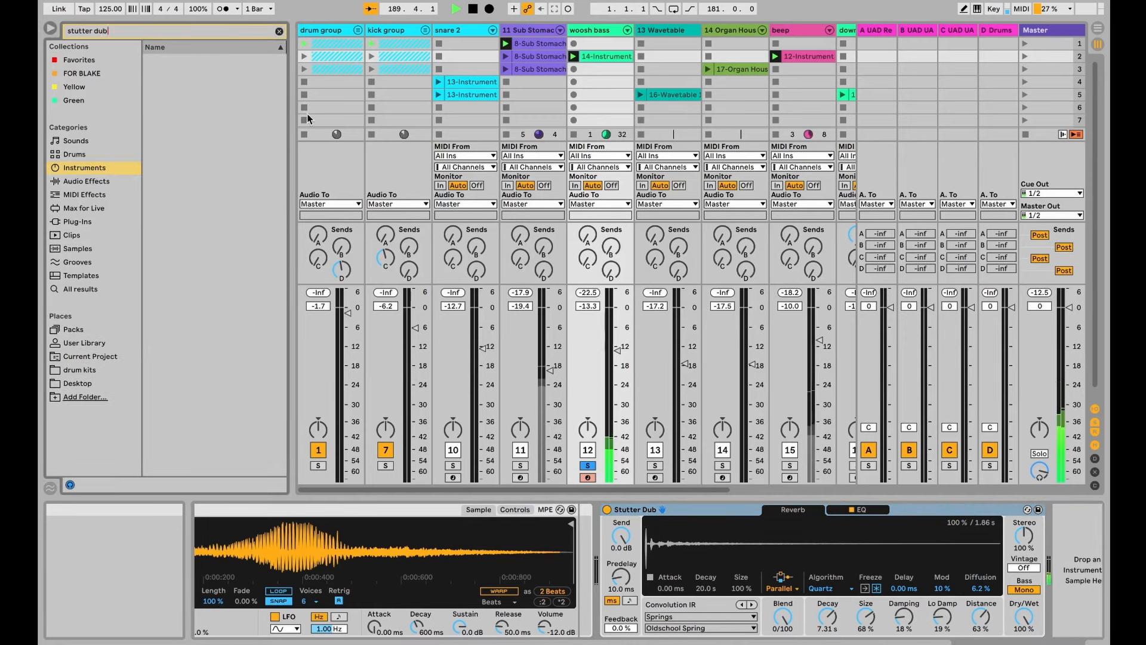
click(98, 181)
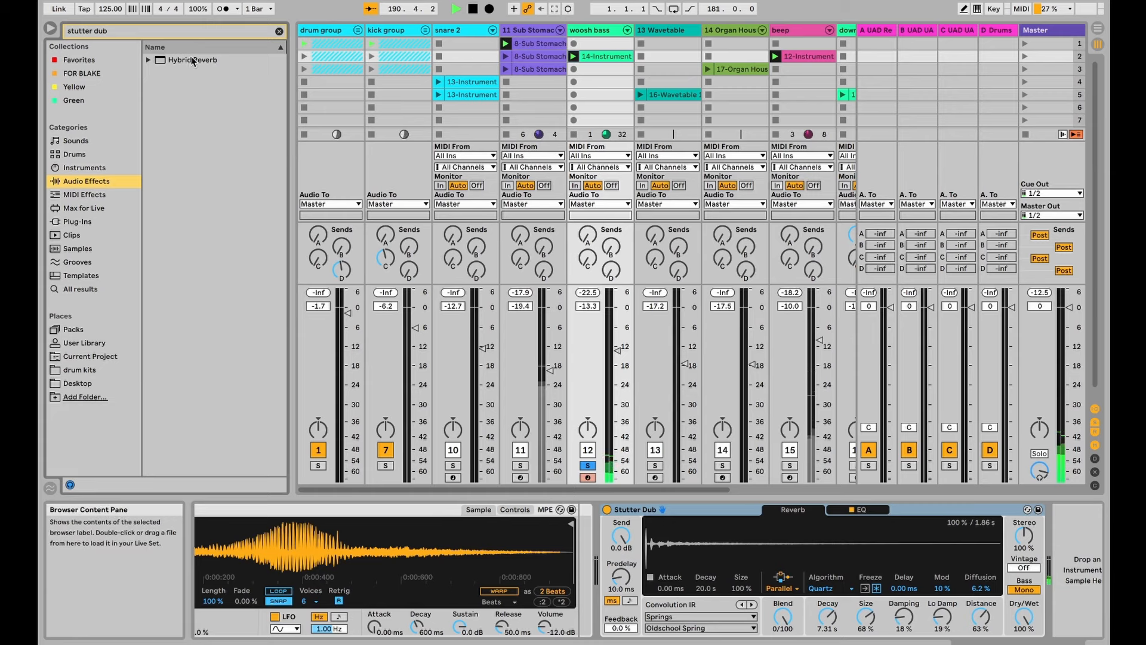
click(147, 61)
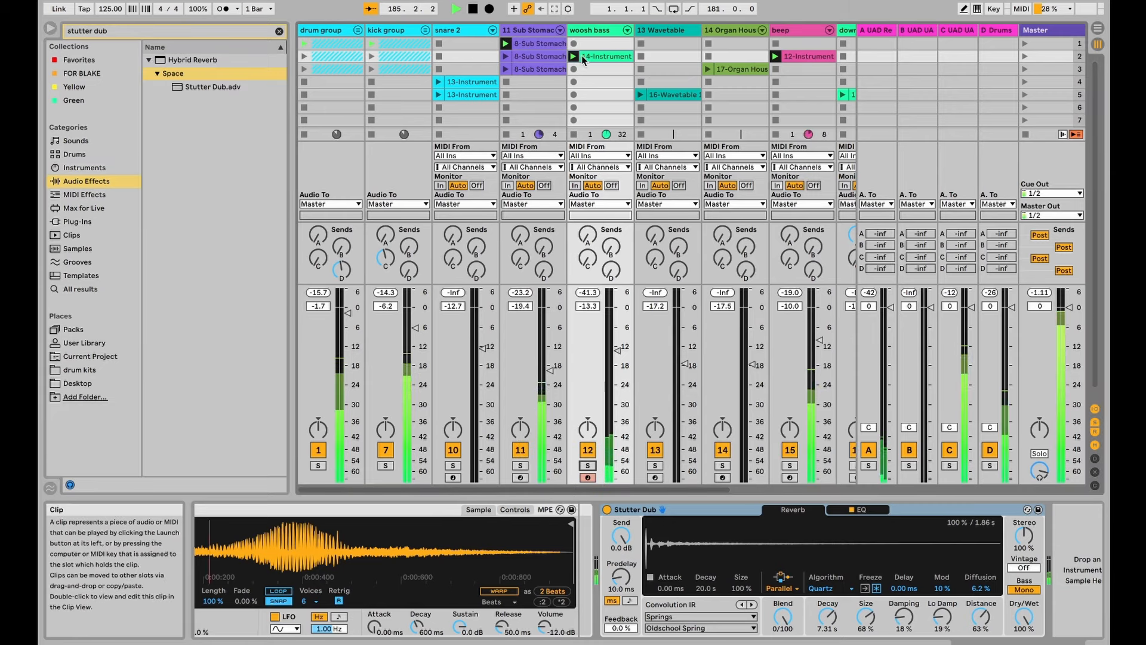
- Launch scene 2 and bring the remaining tracks through tina2 into view
click(1019, 57)
scroll(552, 109, right, 5)
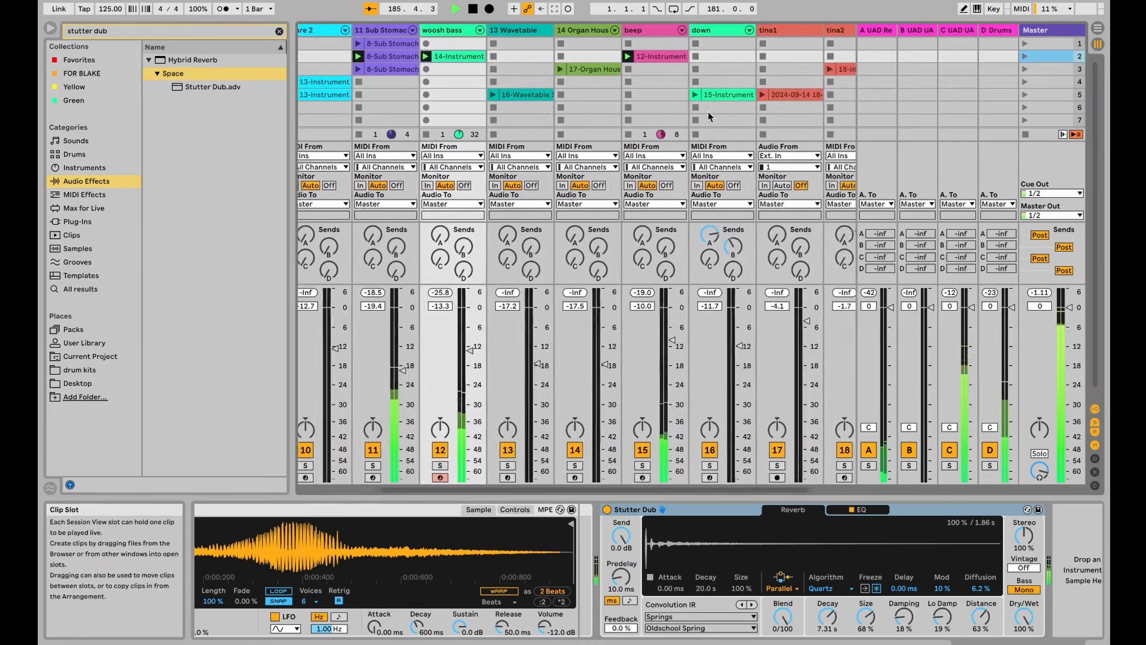
scroll(708, 112, right, 3)
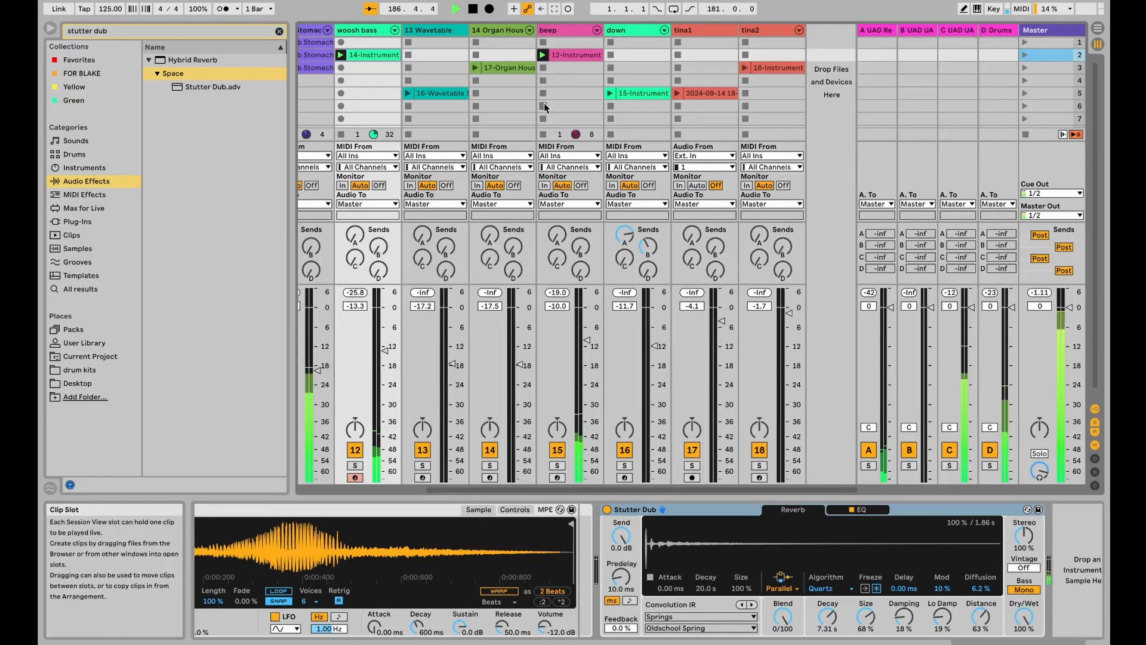
- Launch the down track's 15-Instrument clip, audition it soloed, and examine its MIDI notes
scroll(544, 108, left, 4)
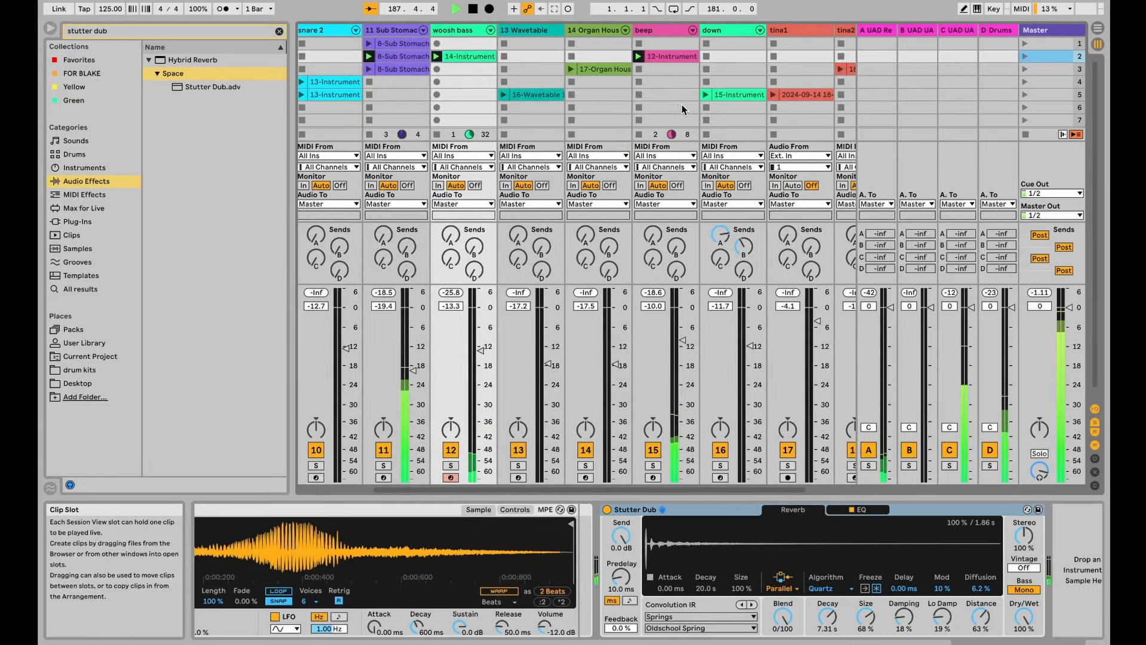
click(707, 95)
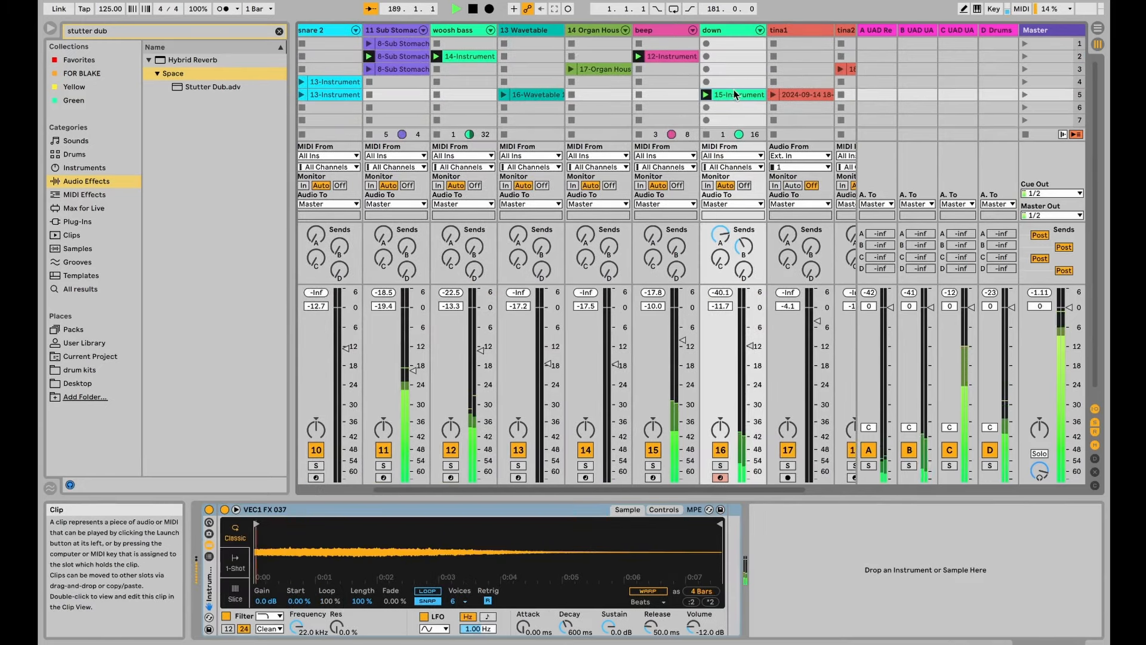
click(721, 466)
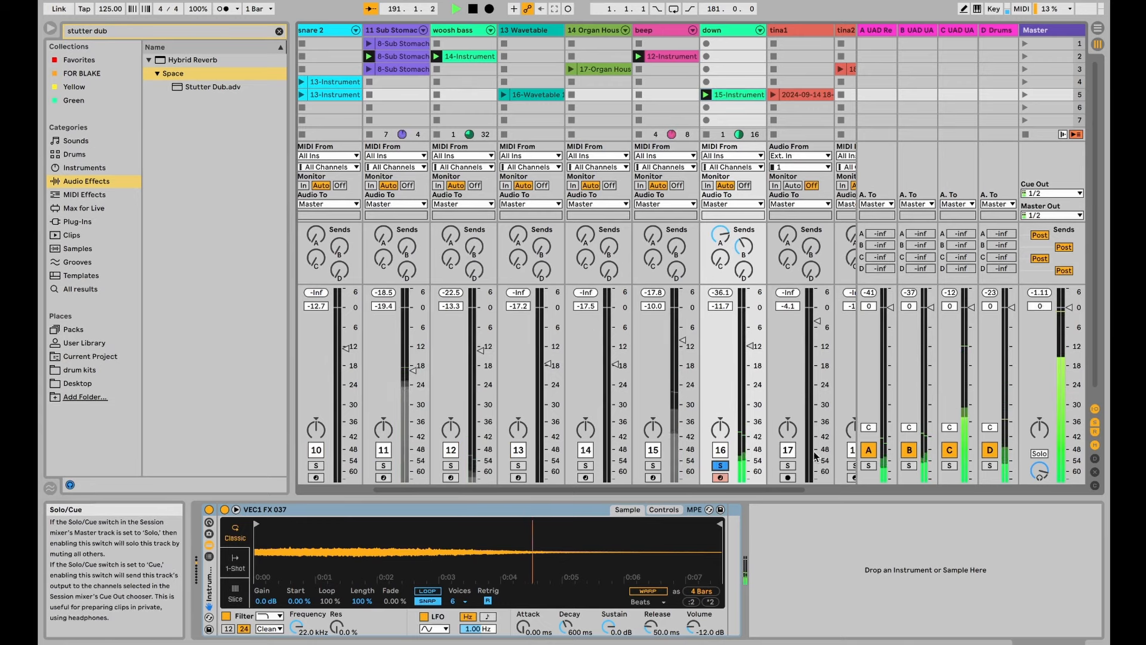
key(shift+Tab)
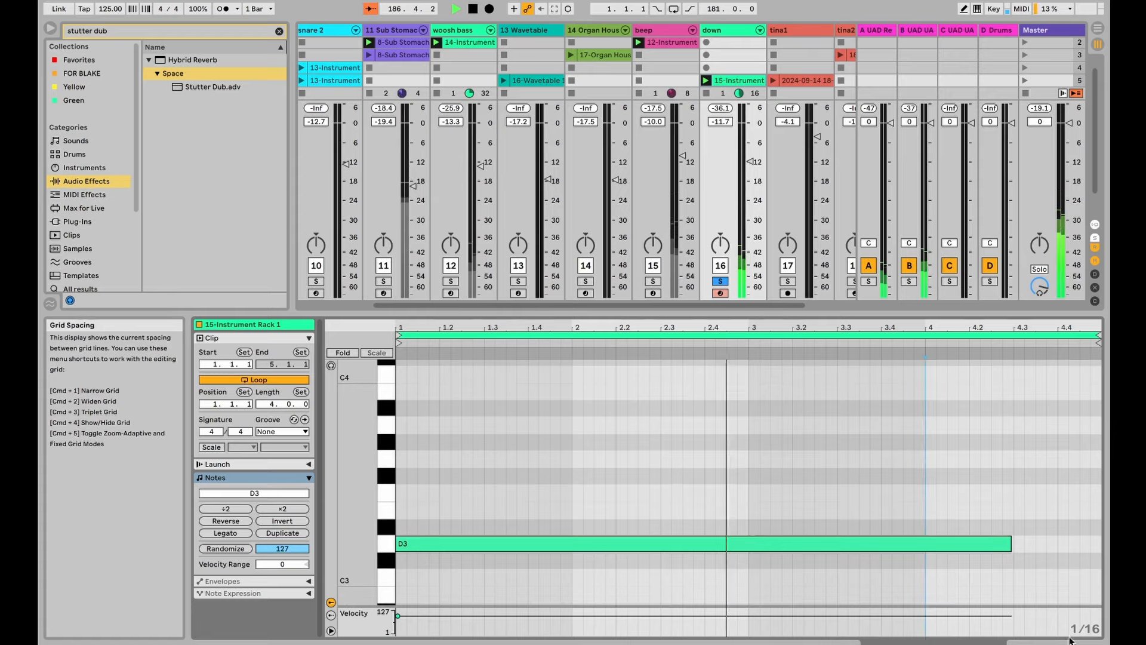
key(shift+Tab)
click(720, 465)
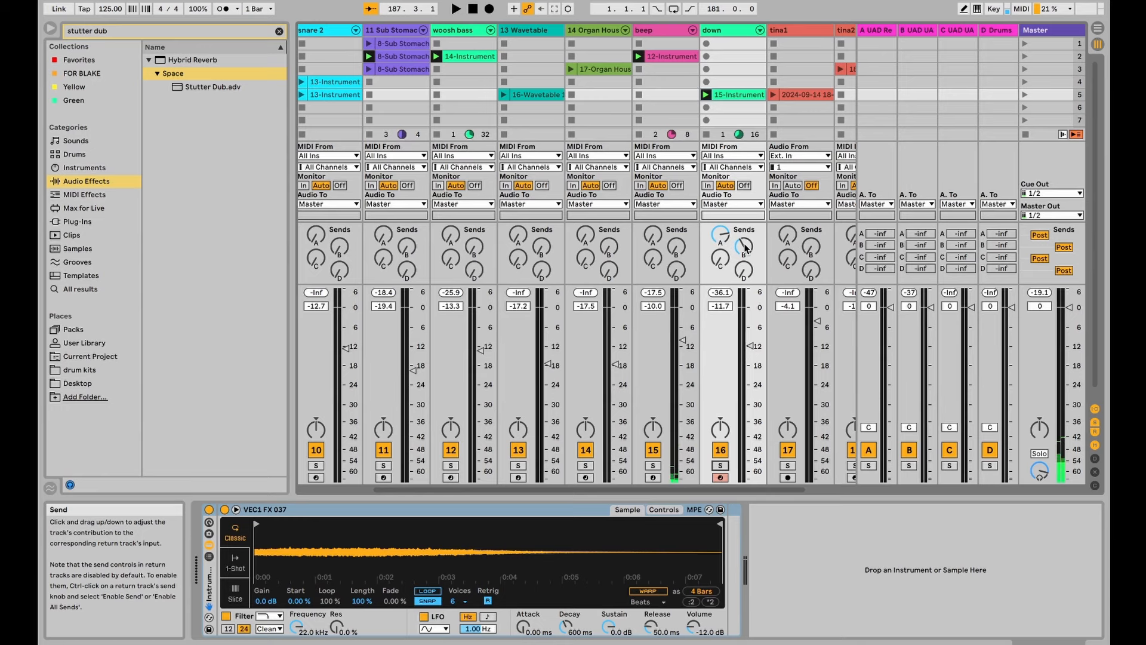
- Launch the Wavetable track's 16-Wavetable clip, solo the track, and examine the clip's MIDI notes
click(528, 94)
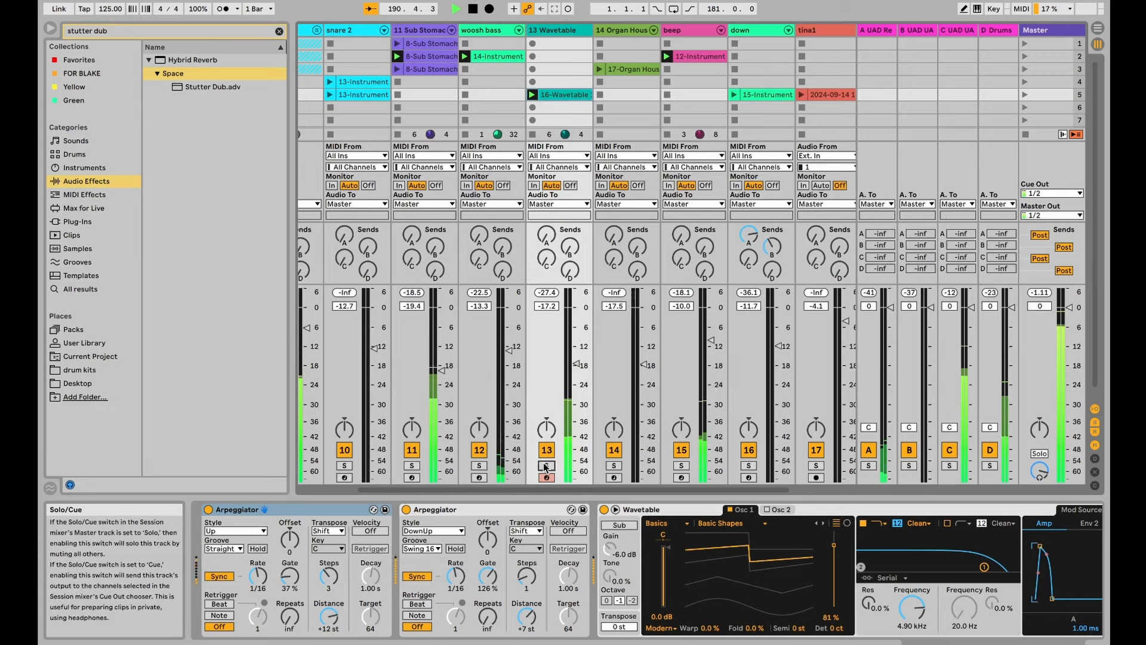
click(547, 465)
click(825, 643)
scroll(673, 532, down, 5)
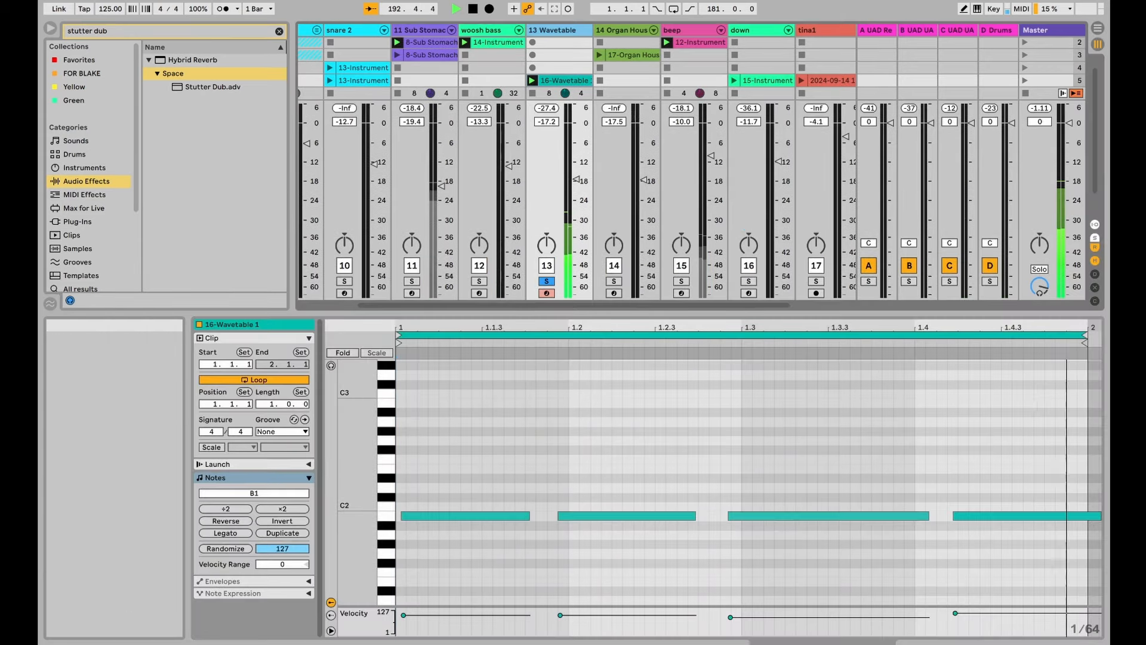
click(949, 643)
- Bypass both Arpeggiators and the effects from OTT through Compressor on the Wavetable track, and inspect the dry Wavetable synth
click(482, 512)
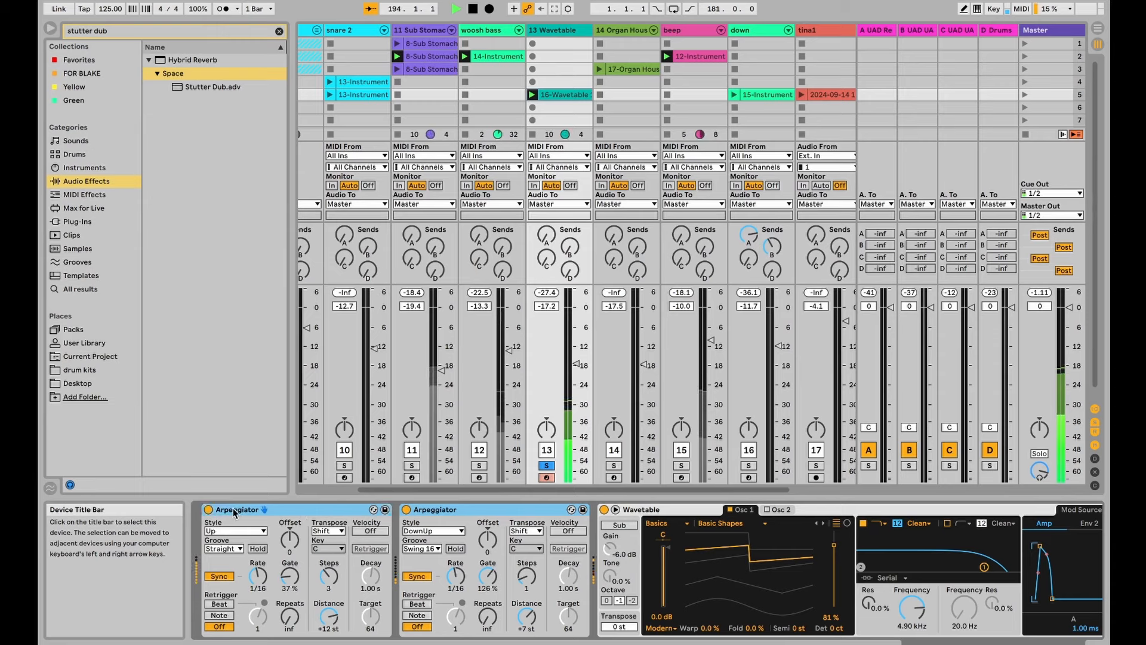
click(208, 510)
scroll(519, 527, down, 15)
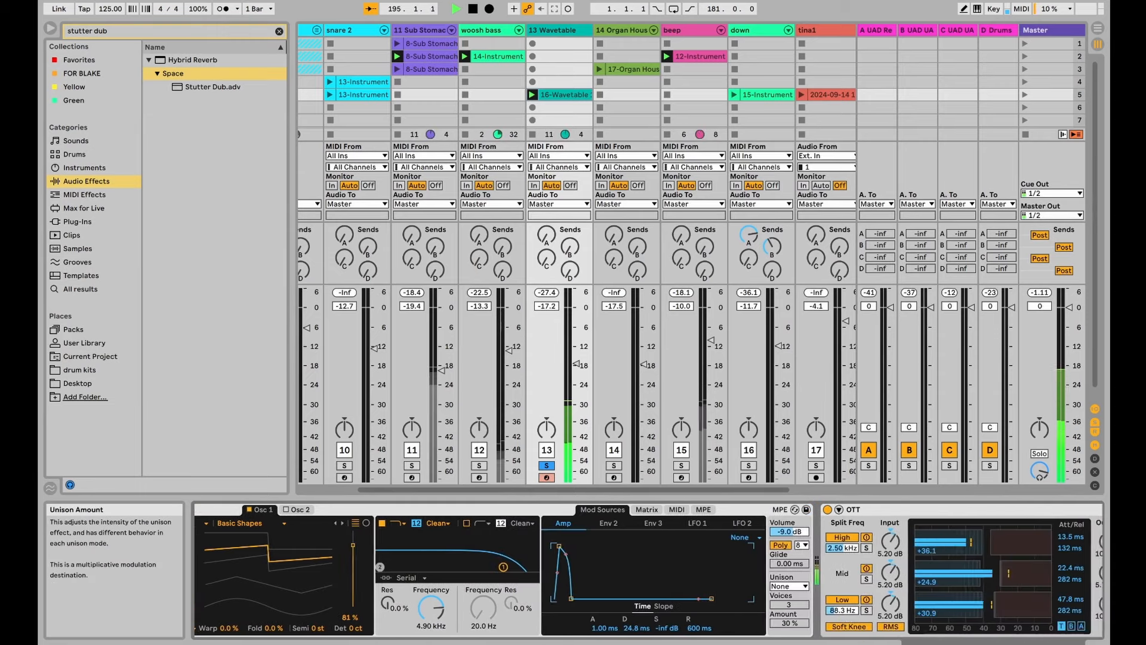
scroll(720, 512, down, 10)
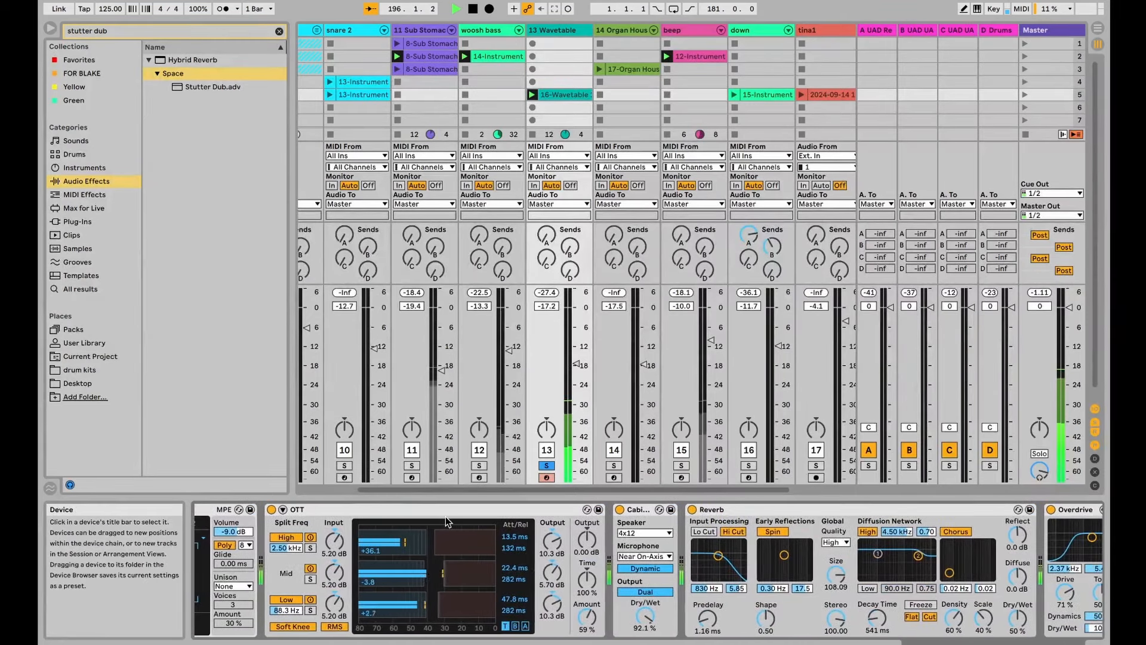
click(444, 515)
scroll(445, 514, right, 10)
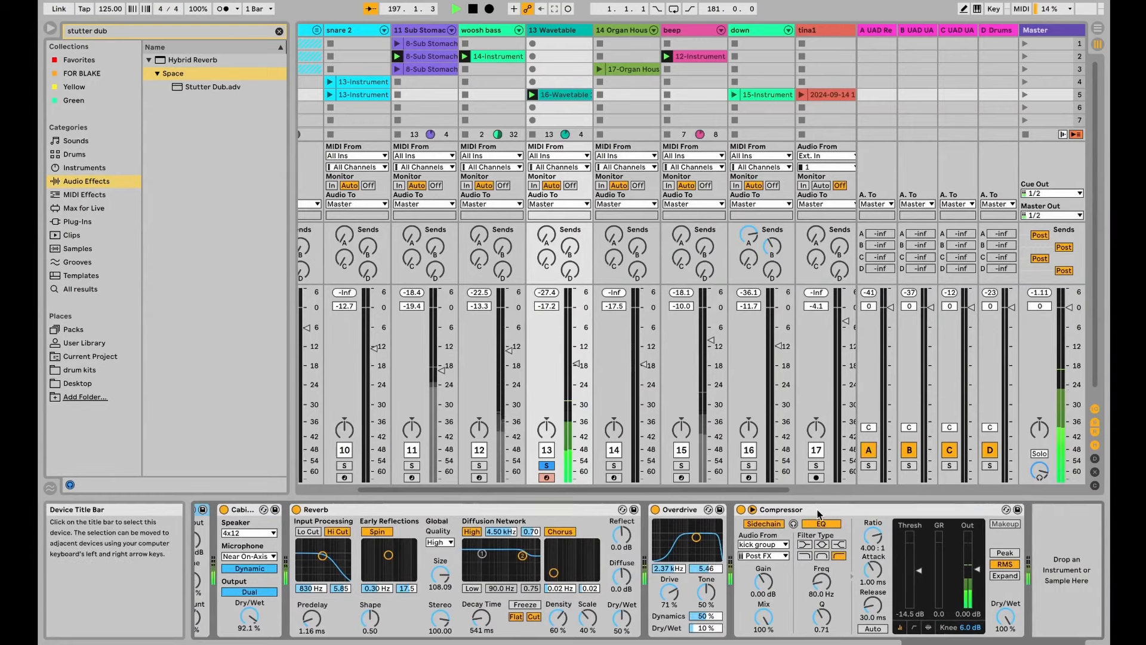
shift+click(817, 511)
click(741, 510)
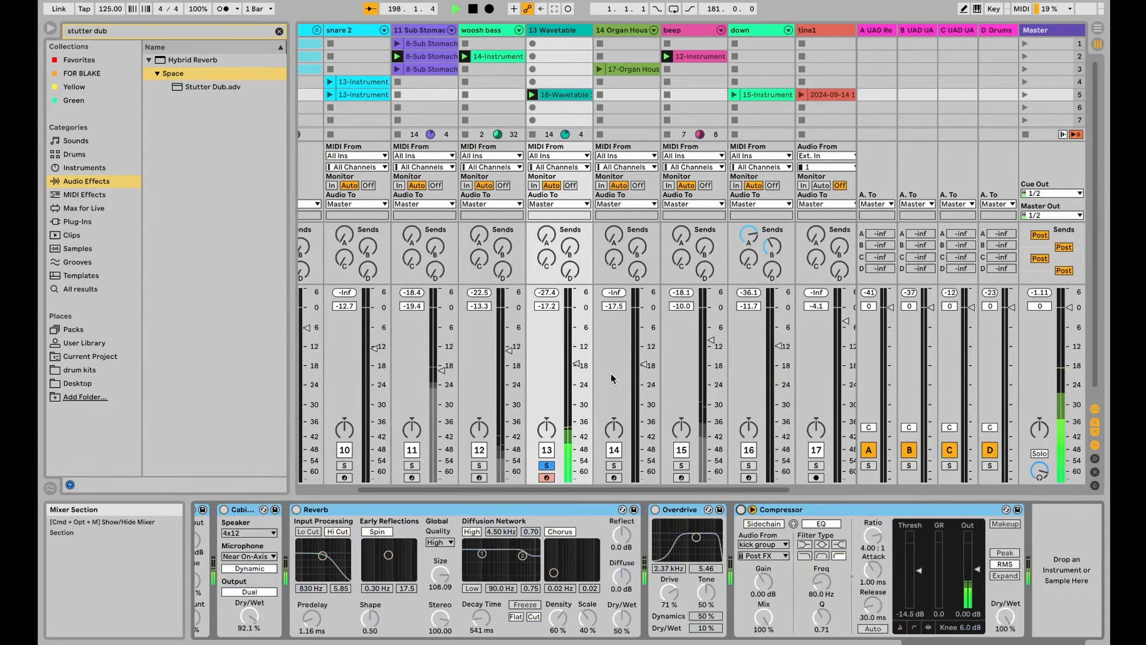
scroll(525, 387, left, 3)
scroll(411, 537, left, 15)
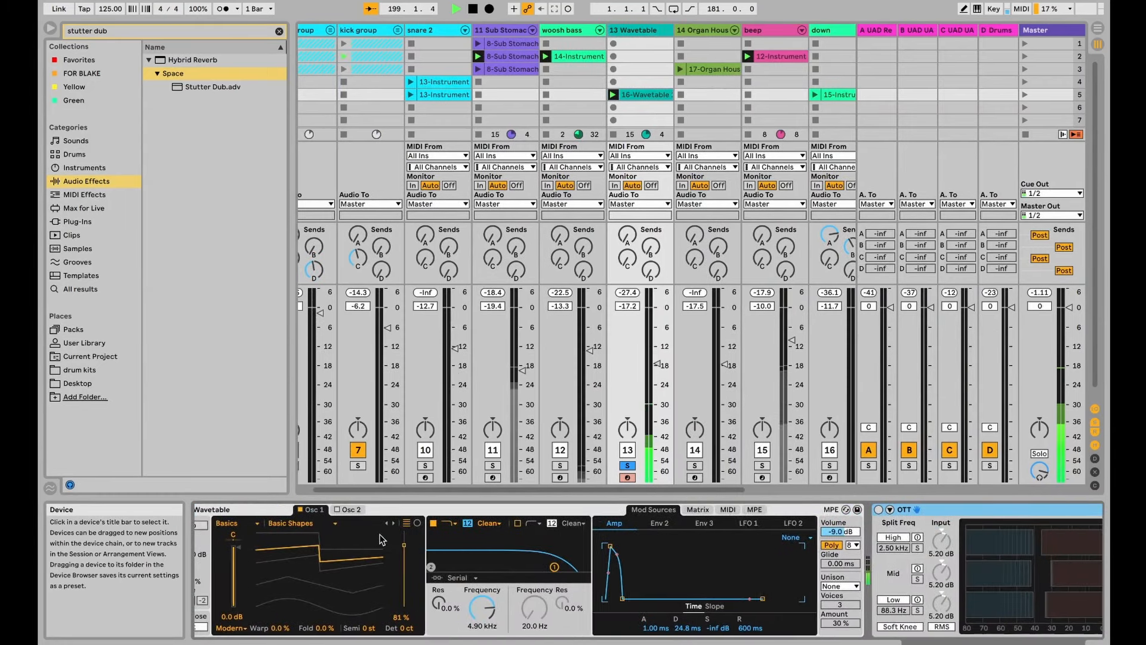
scroll(382, 540, left, 3)
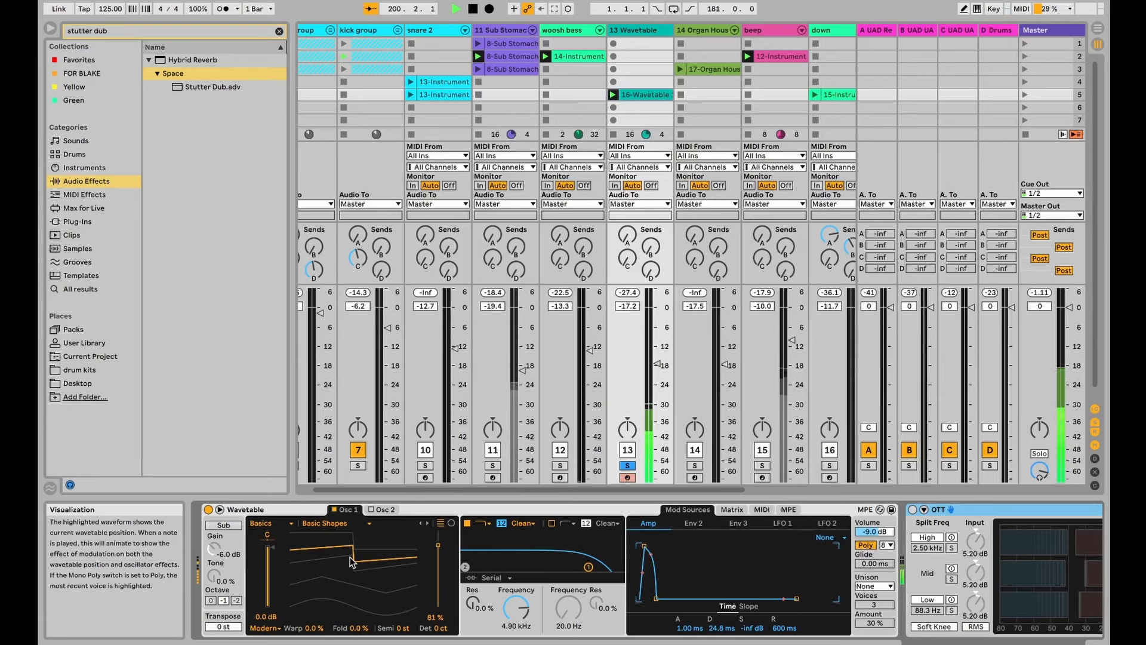
- Reactivate OTT, Cabinet, Reverb, Overdrive and Compressor one at a time on the Wavetable track to hear each effect
scroll(394, 563, right, 15)
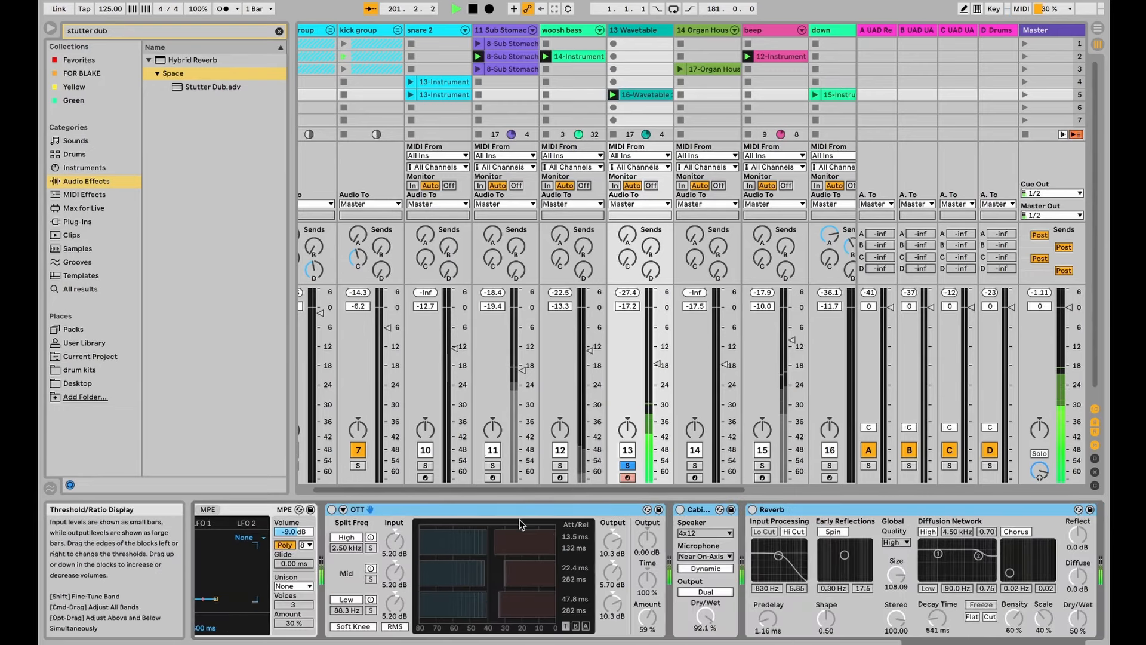
double_click(518, 511)
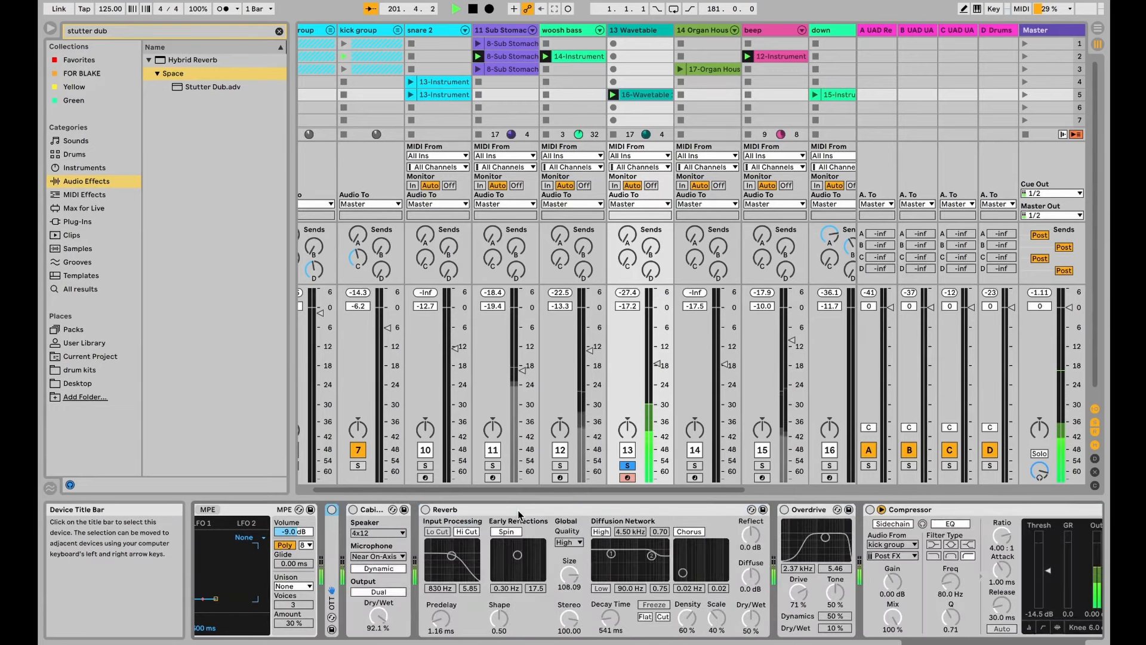
double_click(332, 546)
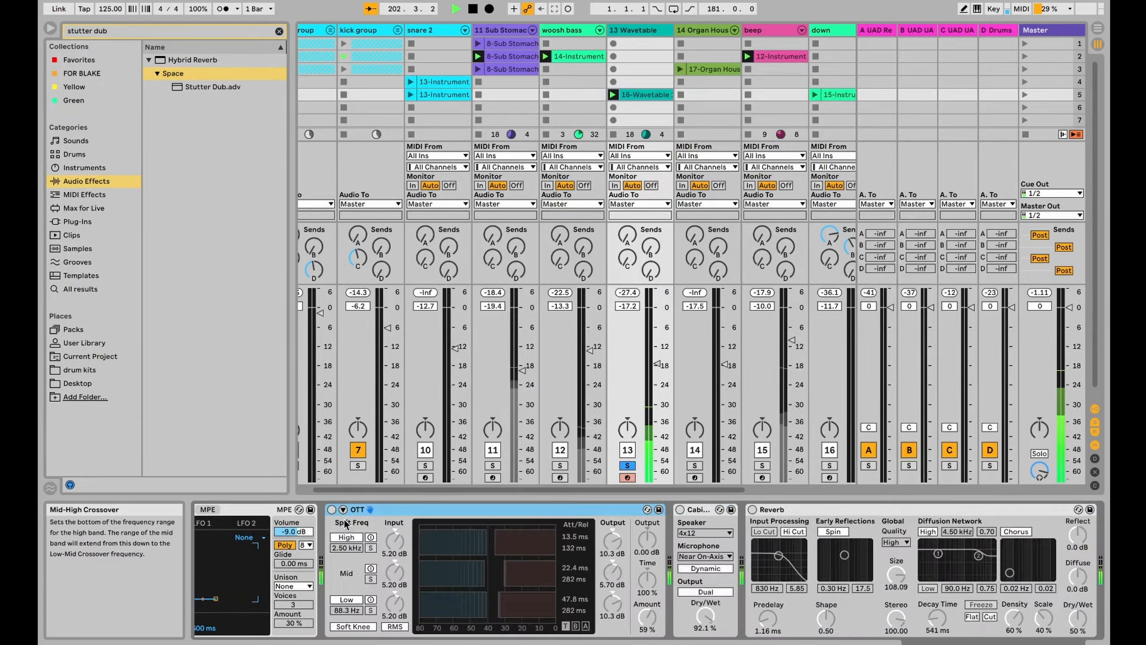
click(679, 511)
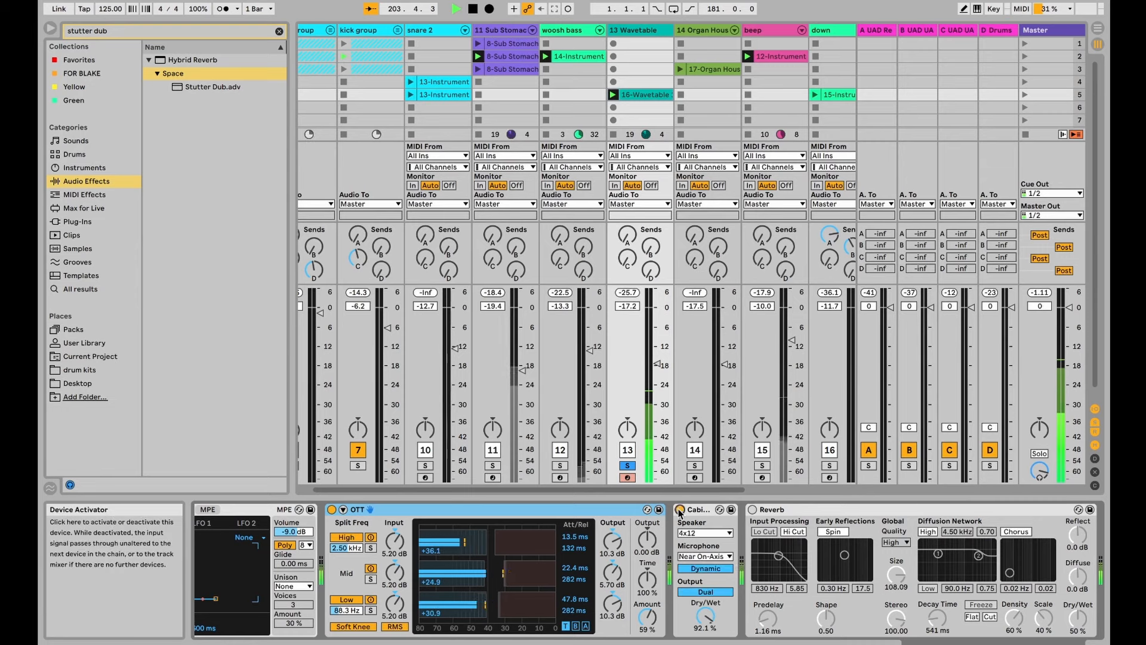
click(753, 510)
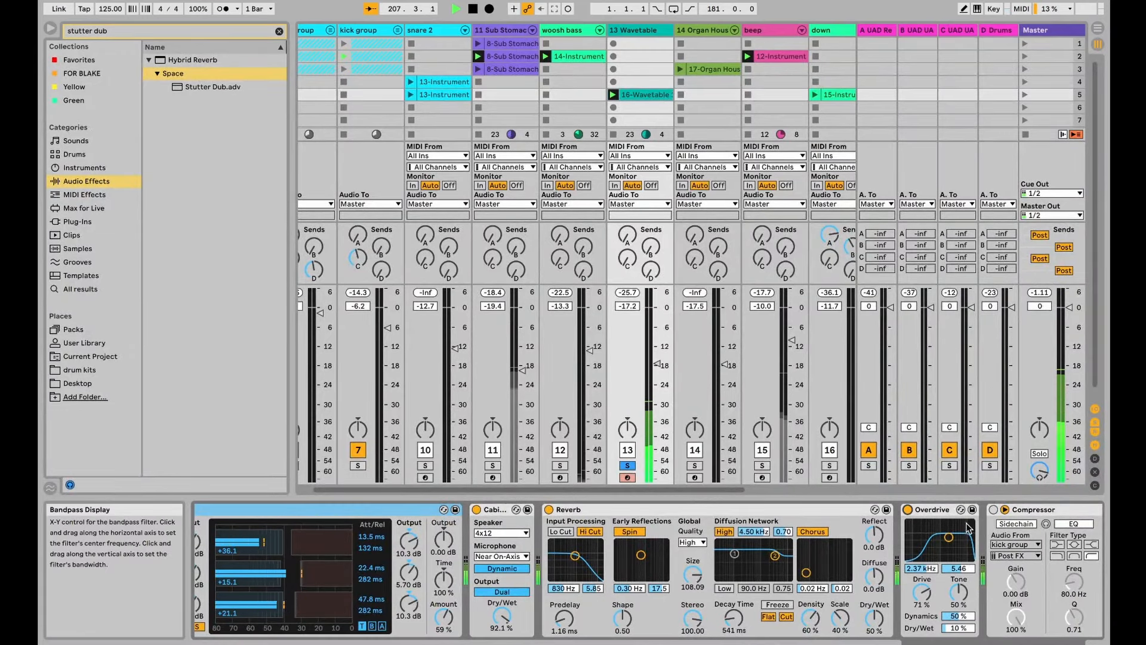
scroll(969, 528, right, 5)
click(858, 510)
scroll(849, 557, right, 4)
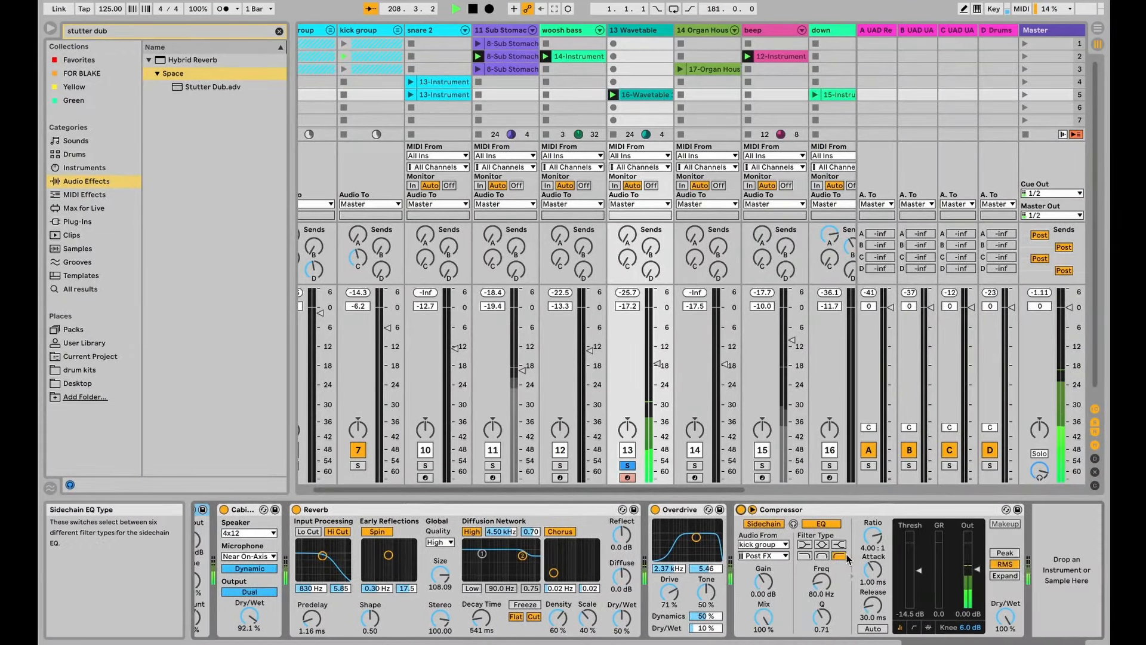
- Reactivate the two Arpeggiators ahead of the Wavetable synth, one after the other
scroll(791, 541, left, 10)
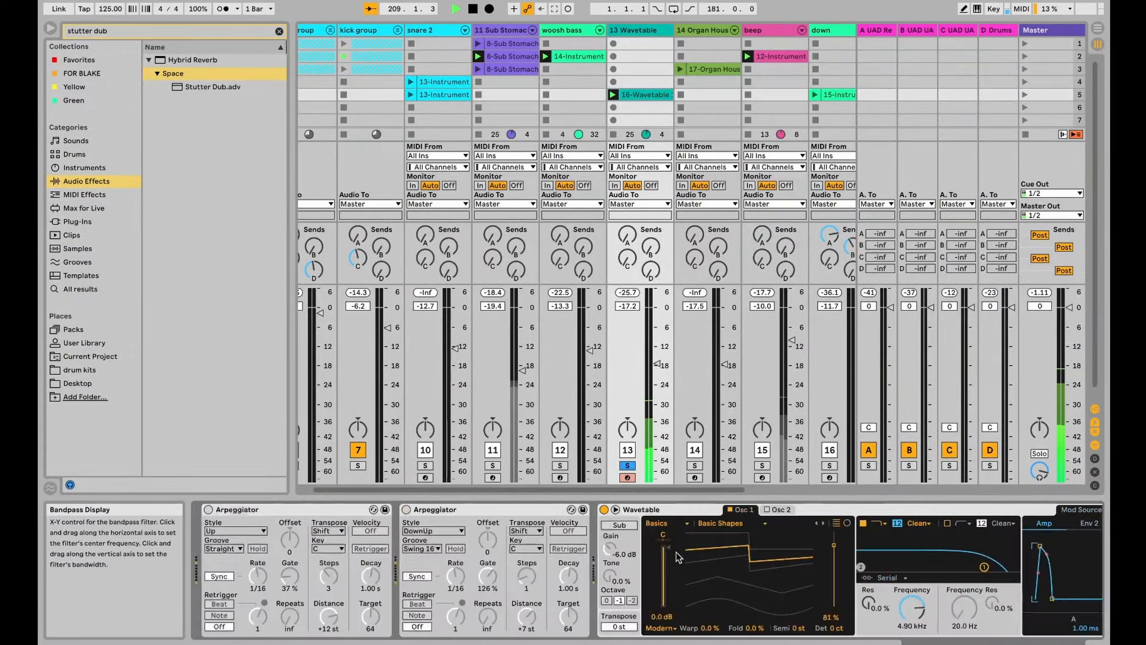
click(208, 509)
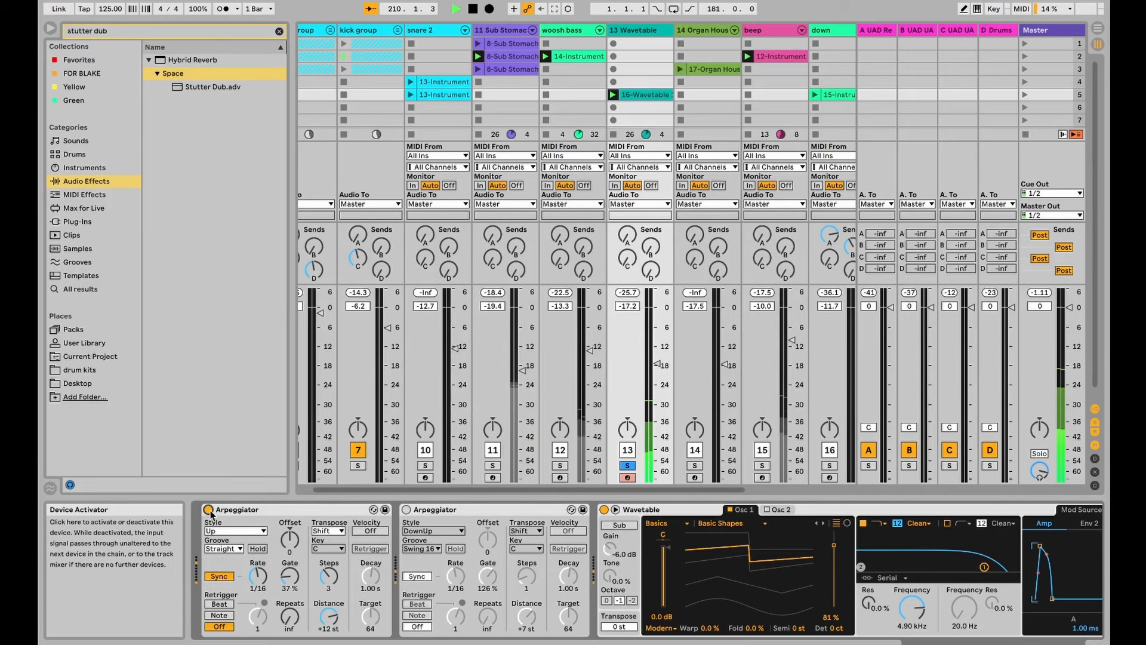
click(407, 510)
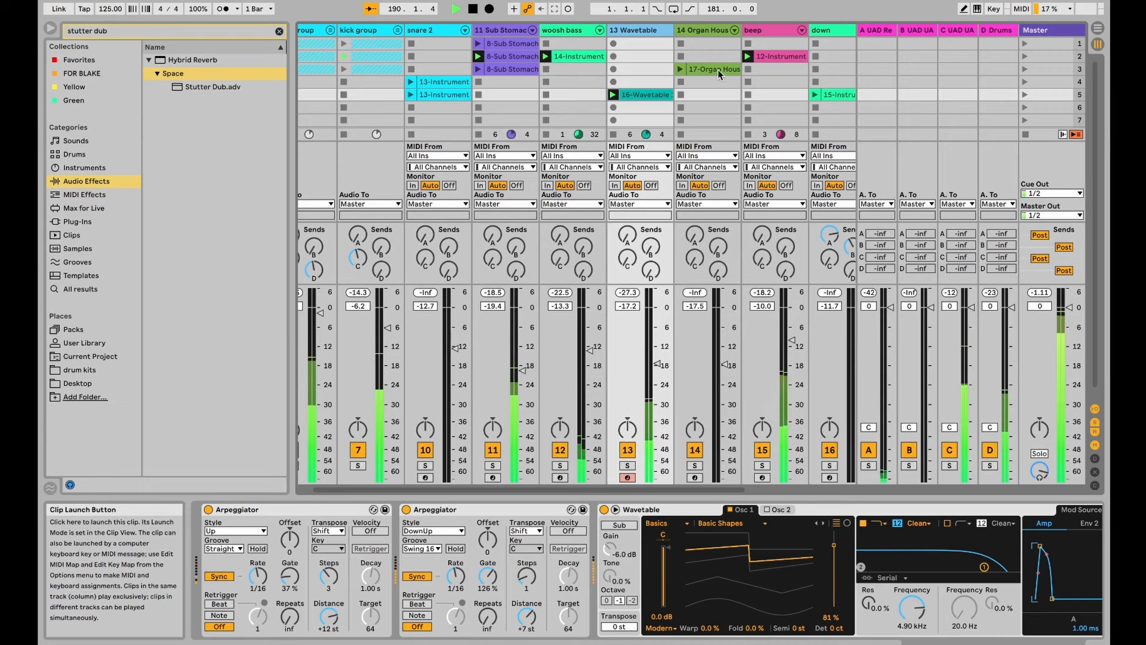
- Launch scene 3, solo the Organ House track, and examine the chords in its 17-Organ House clip
click(1025, 69)
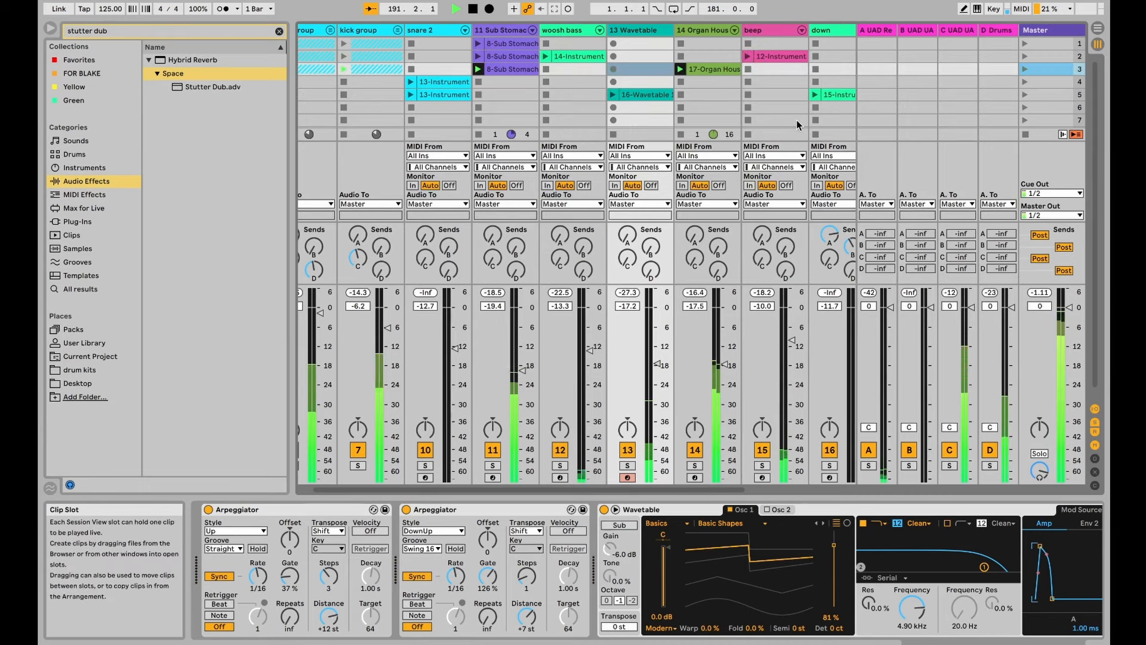
scroll(797, 120, right, 3)
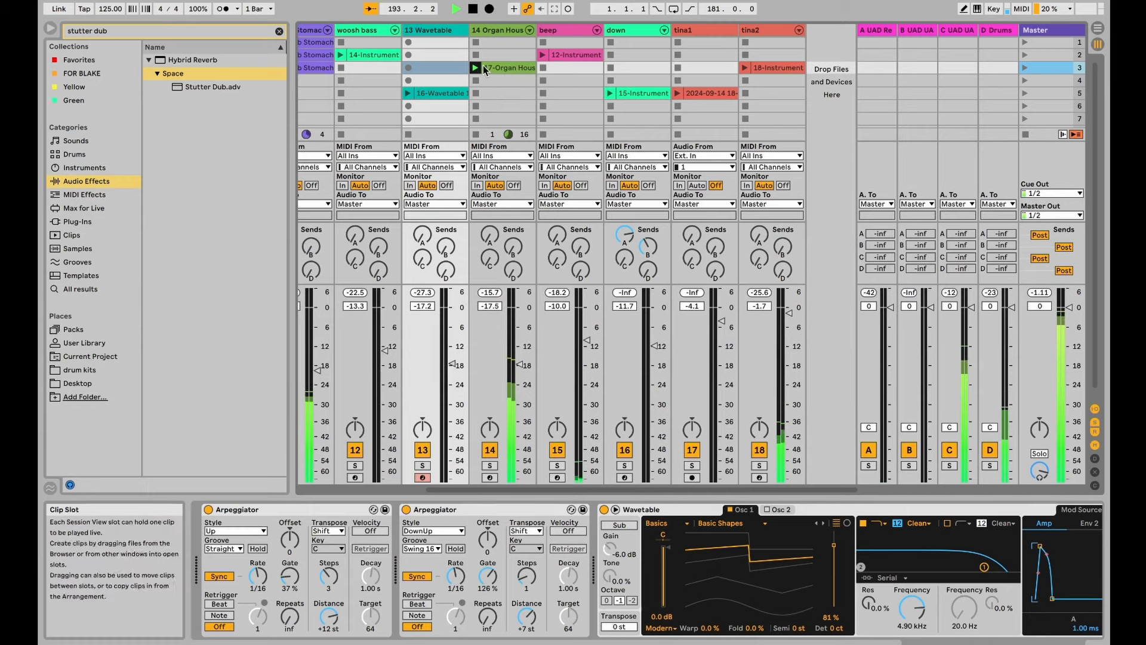
click(490, 466)
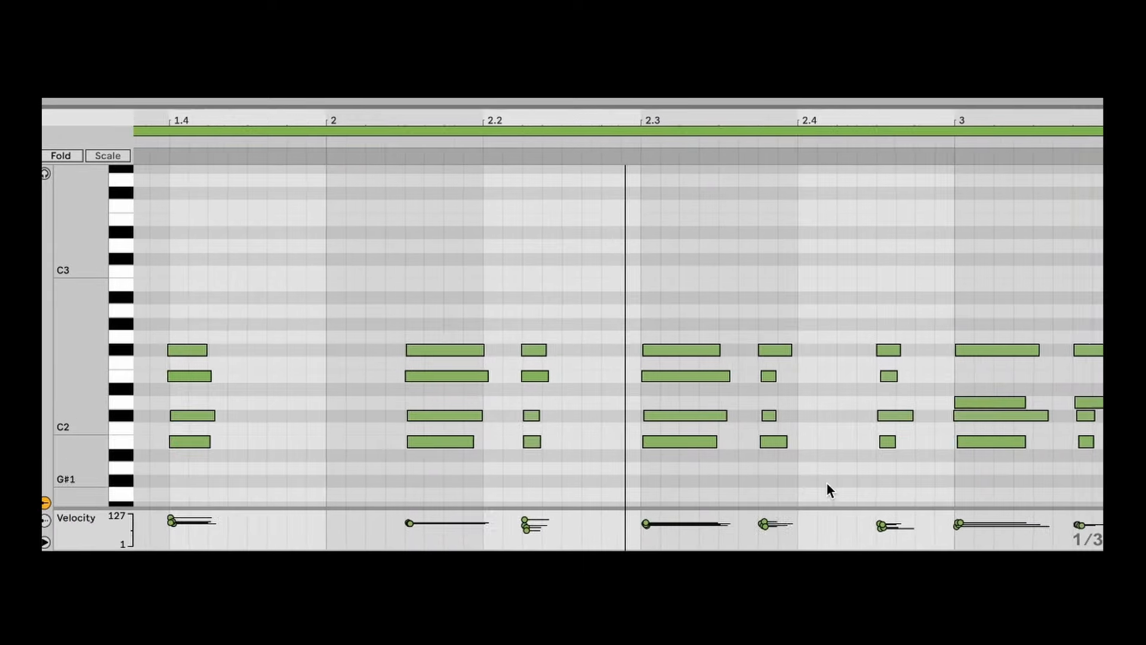
key(minus)
key(minus)
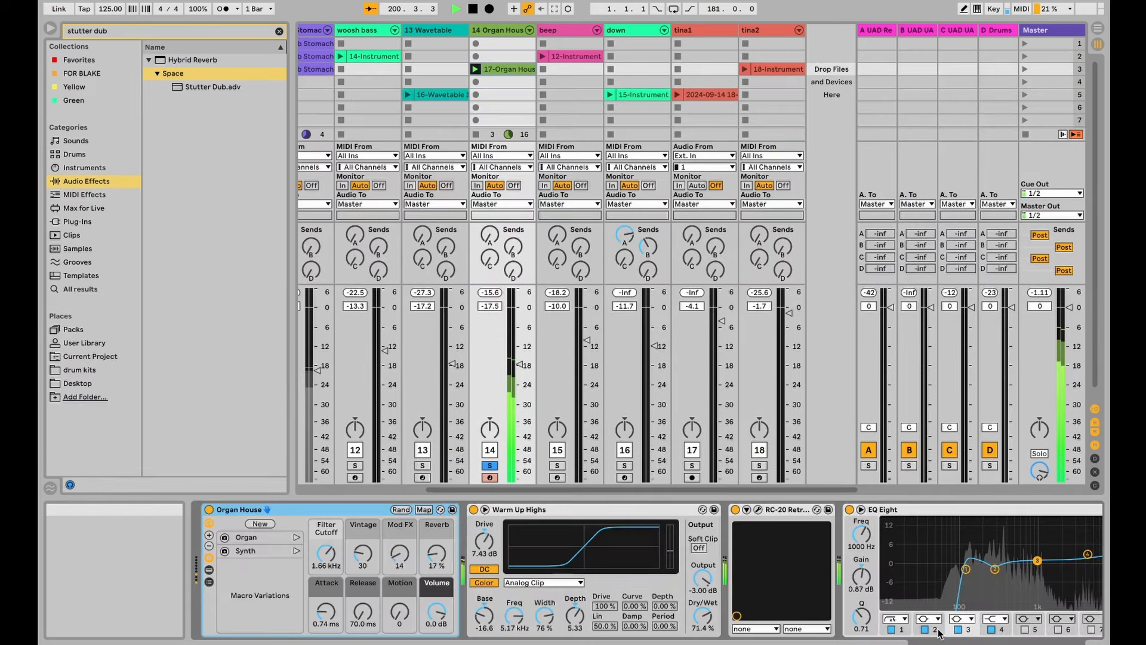
- Bypass Warm Up Highs, RC-20, EQ Eight and Compressor on the Organ House track to hear the unprocessed instrument
click(586, 511)
scroll(587, 512, right, 10)
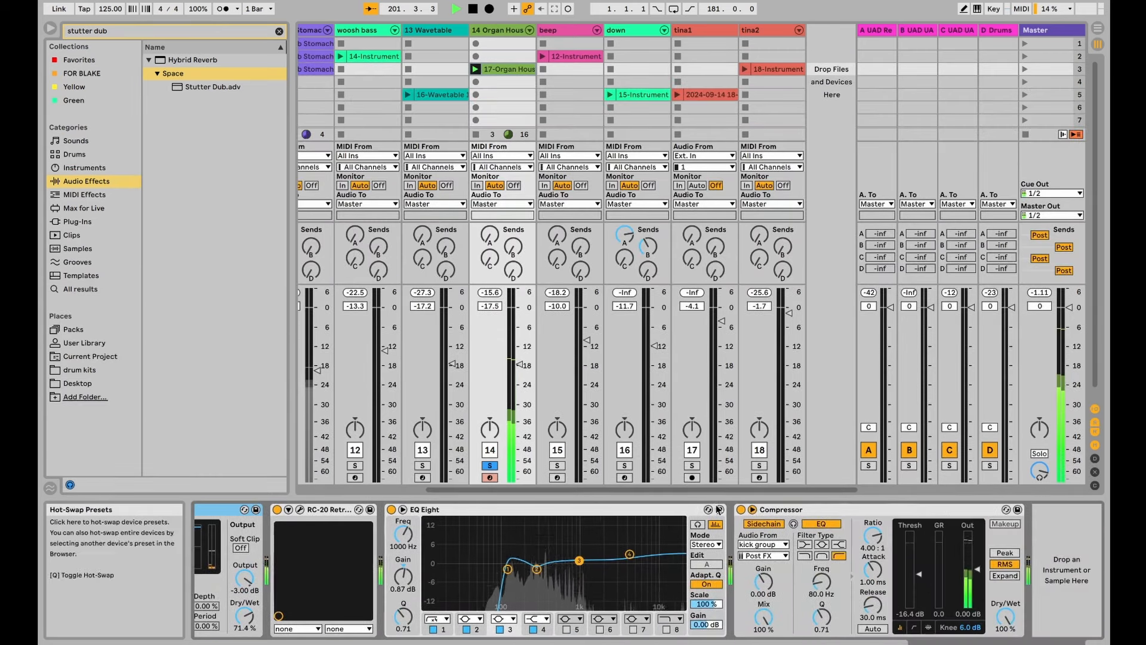
shift+click(758, 512)
scroll(610, 532, left, 8)
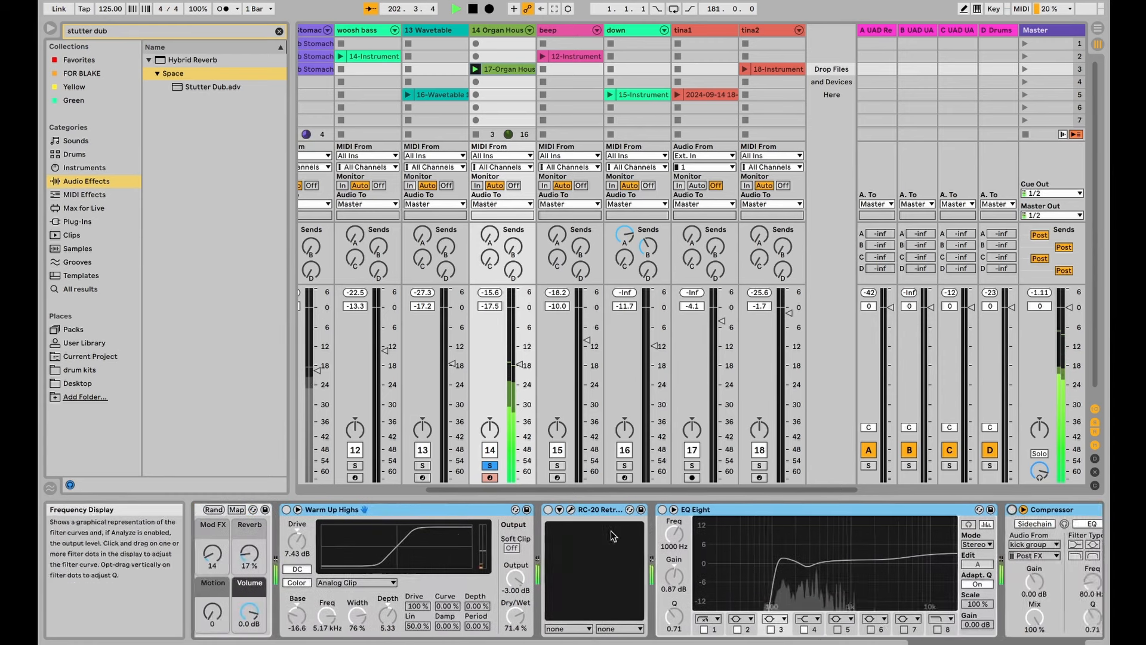
scroll(399, 572, left, 3)
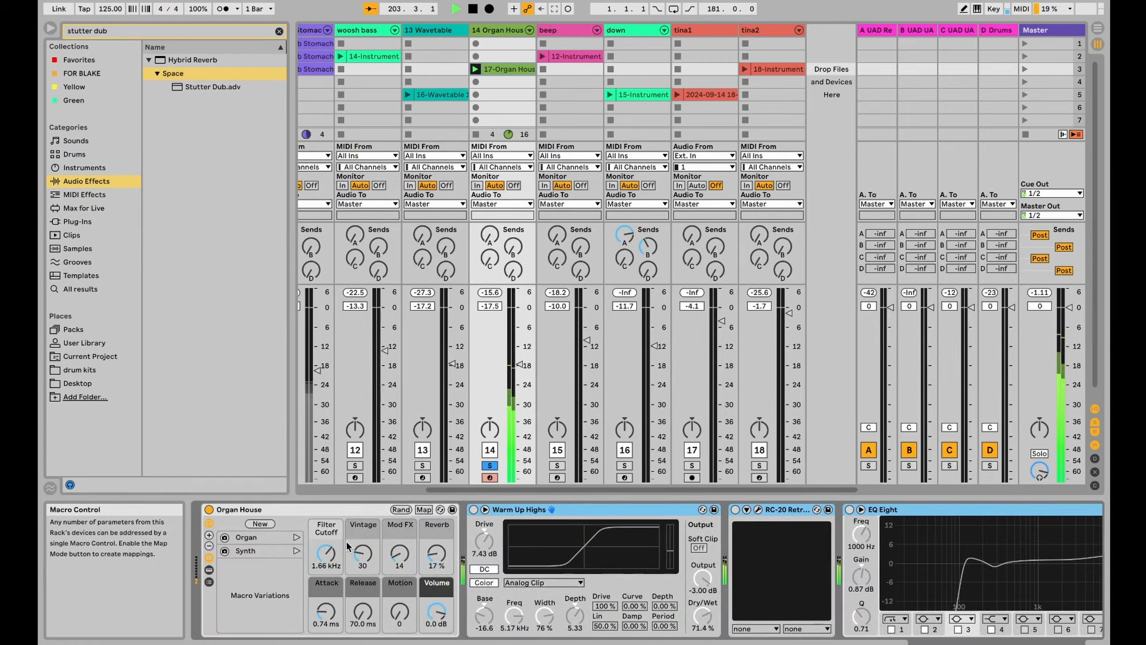
- Search the browser for "organ house" and locate the Organ House.adg preset among the Piano & Keys instrument racks
click(289, 511)
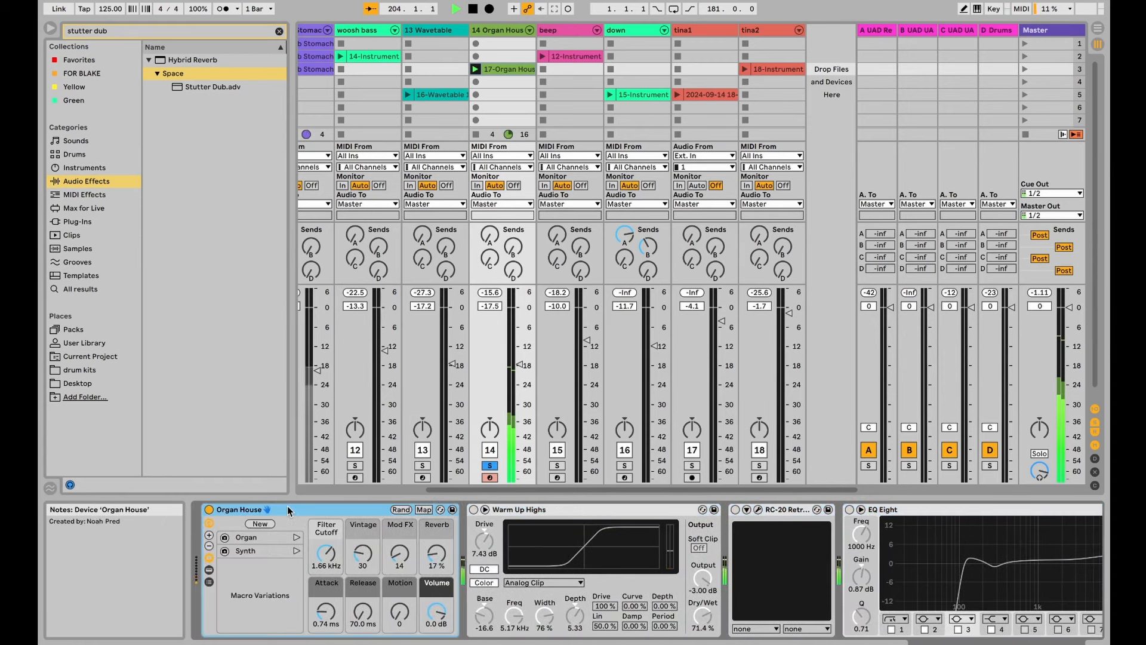
click(277, 31)
text(organ house)
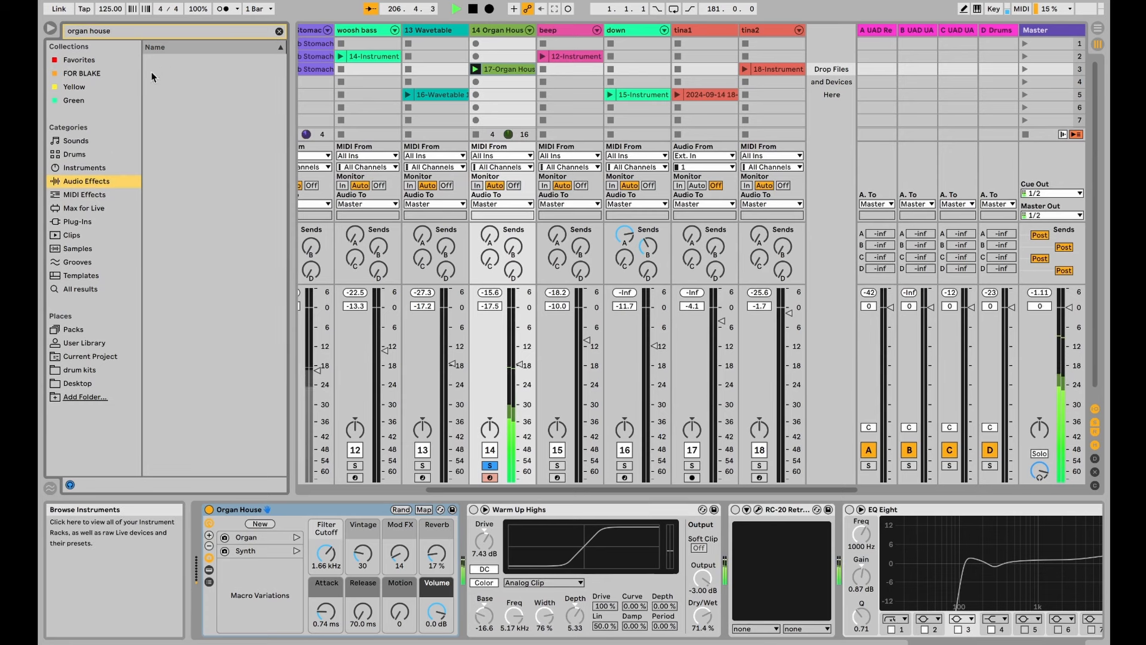
click(88, 156)
click(90, 168)
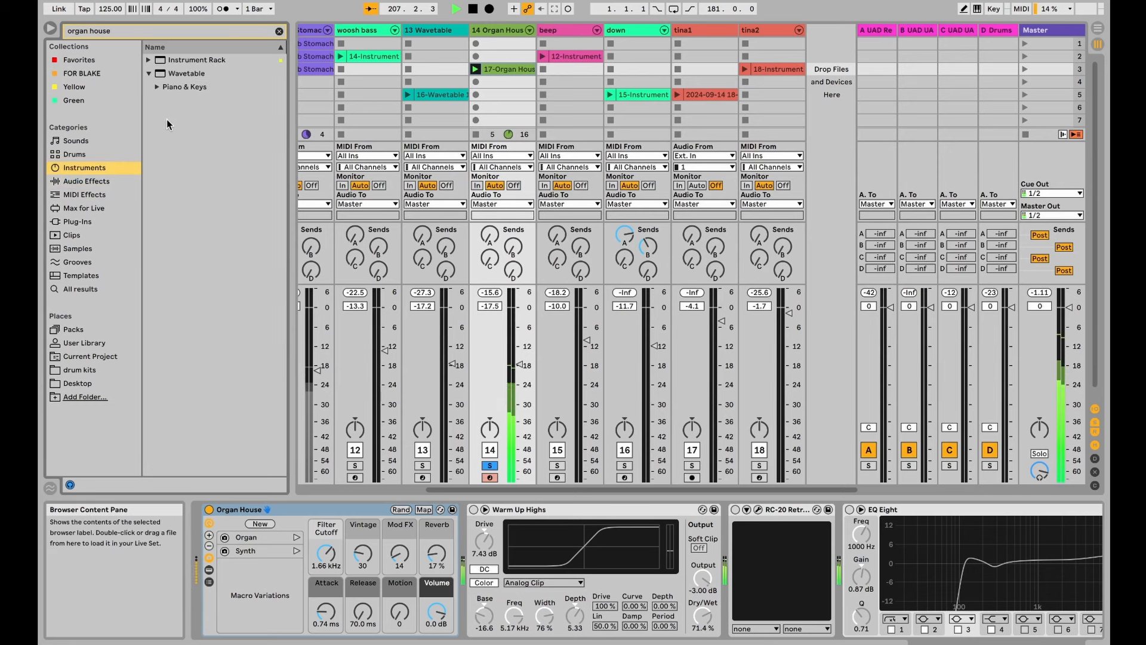
click(148, 74)
click(148, 59)
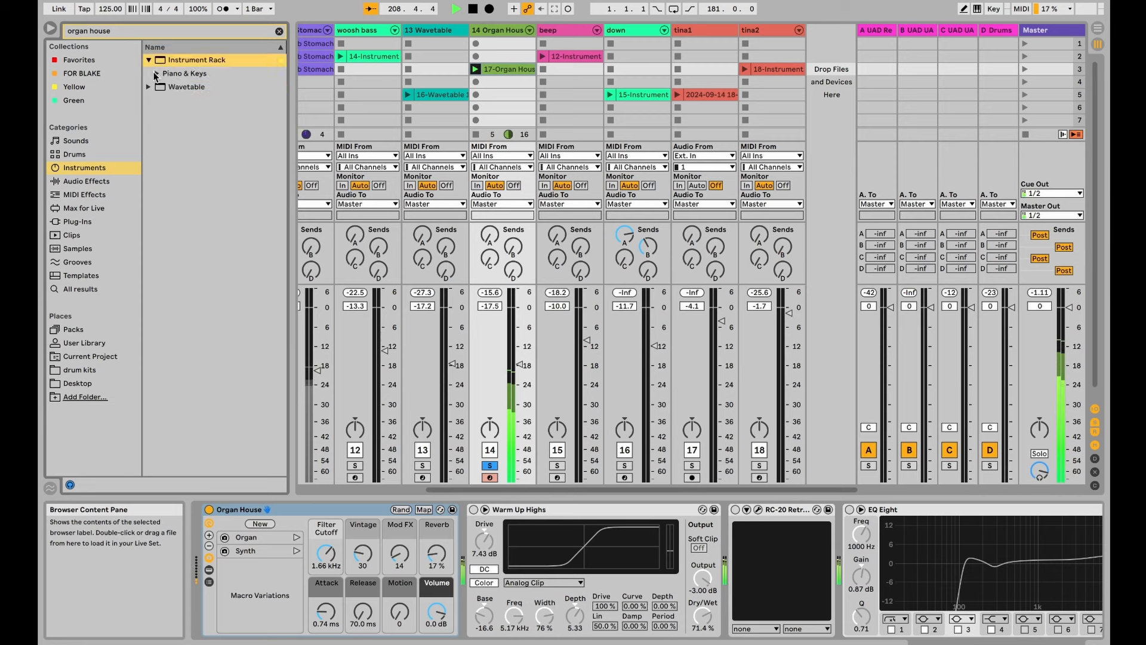
click(157, 73)
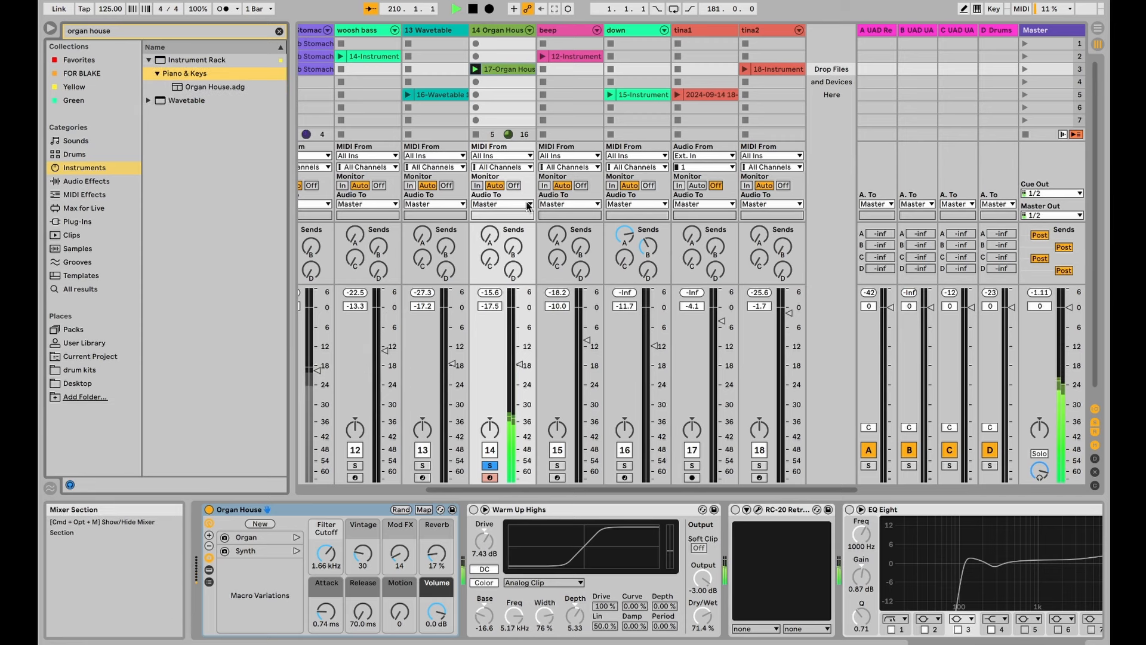
- Reactivate Warm Up Highs, RC-20, EQ Eight and Compressor on the Organ House track, viewing the RC-20 settings along the way
click(474, 509)
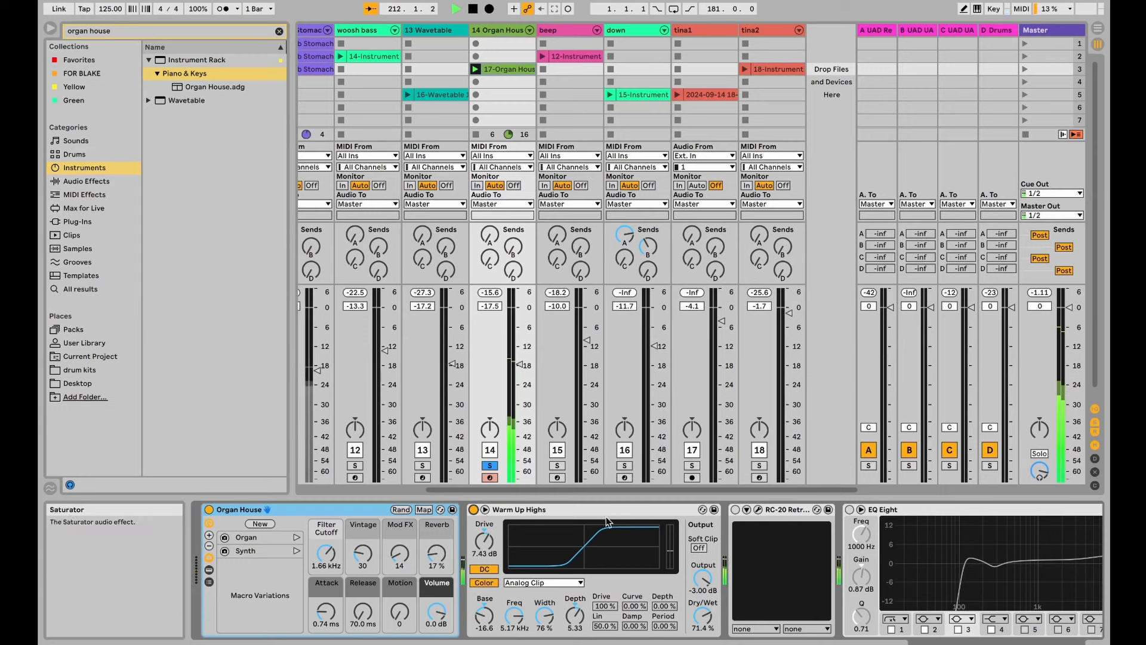
click(633, 512)
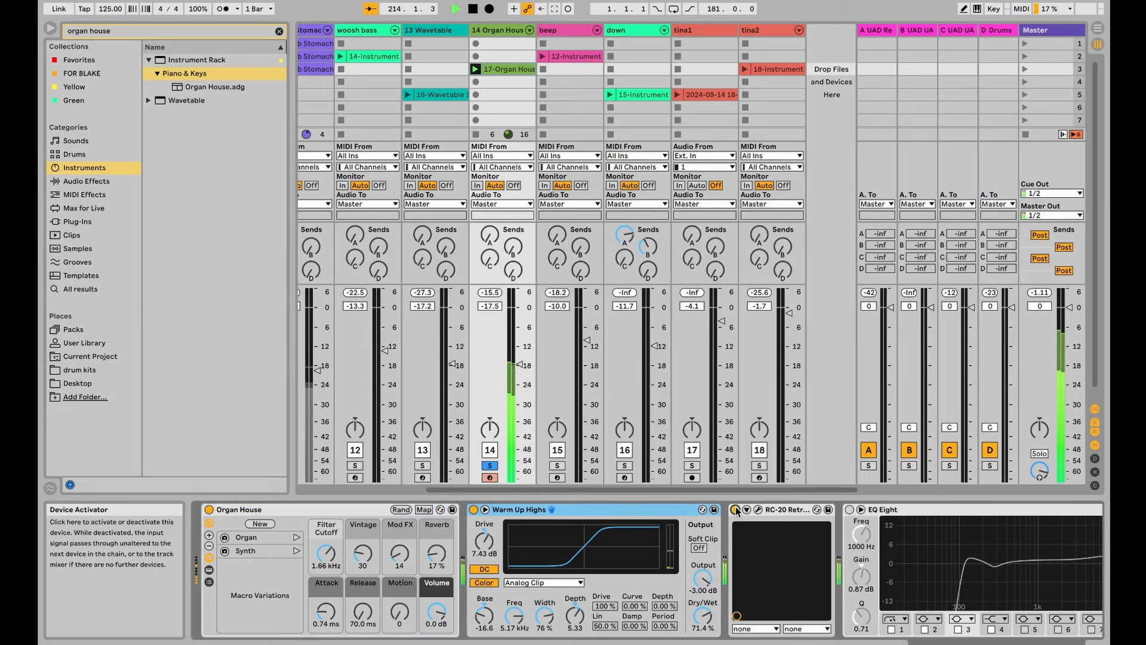
click(758, 510)
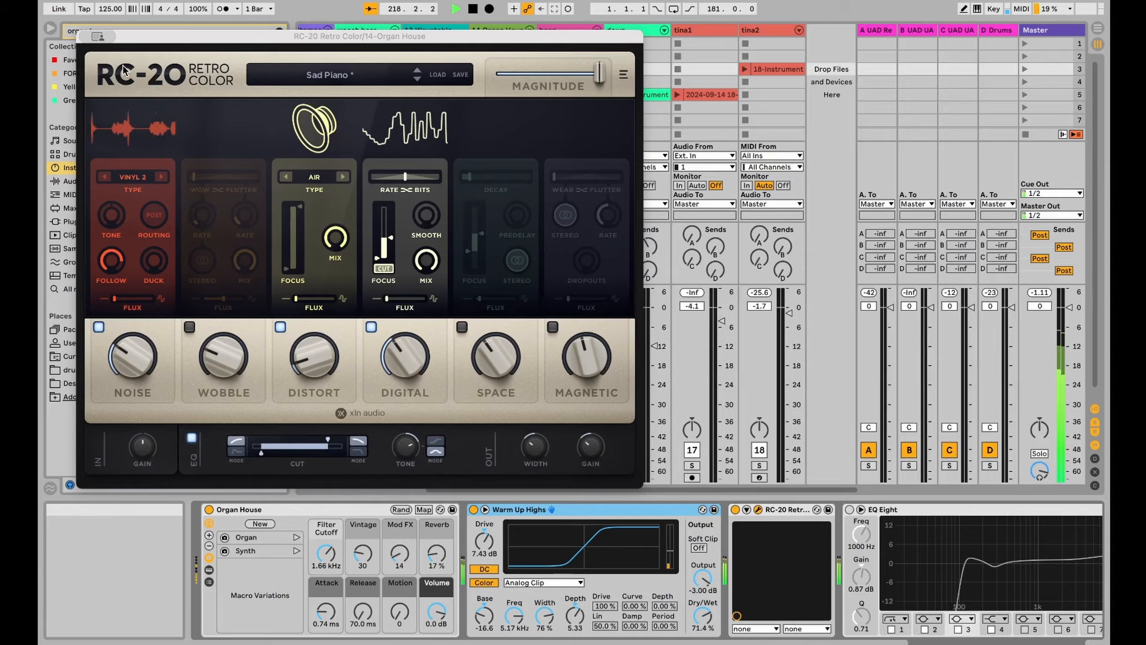
key(super+w)
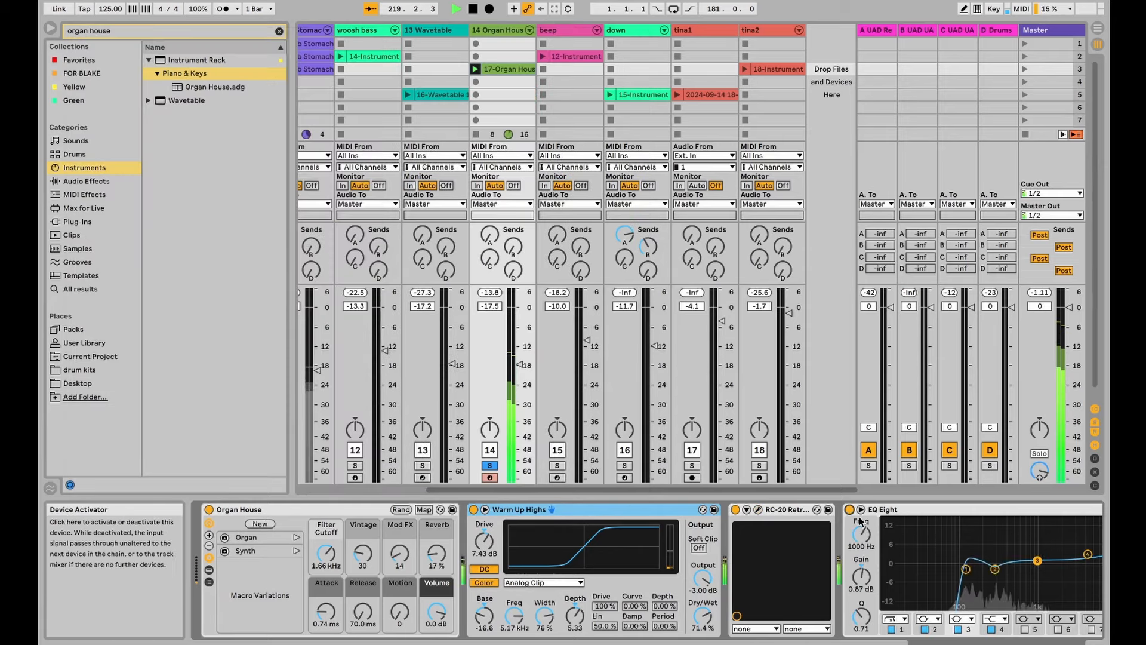
scroll(967, 574, right, 6)
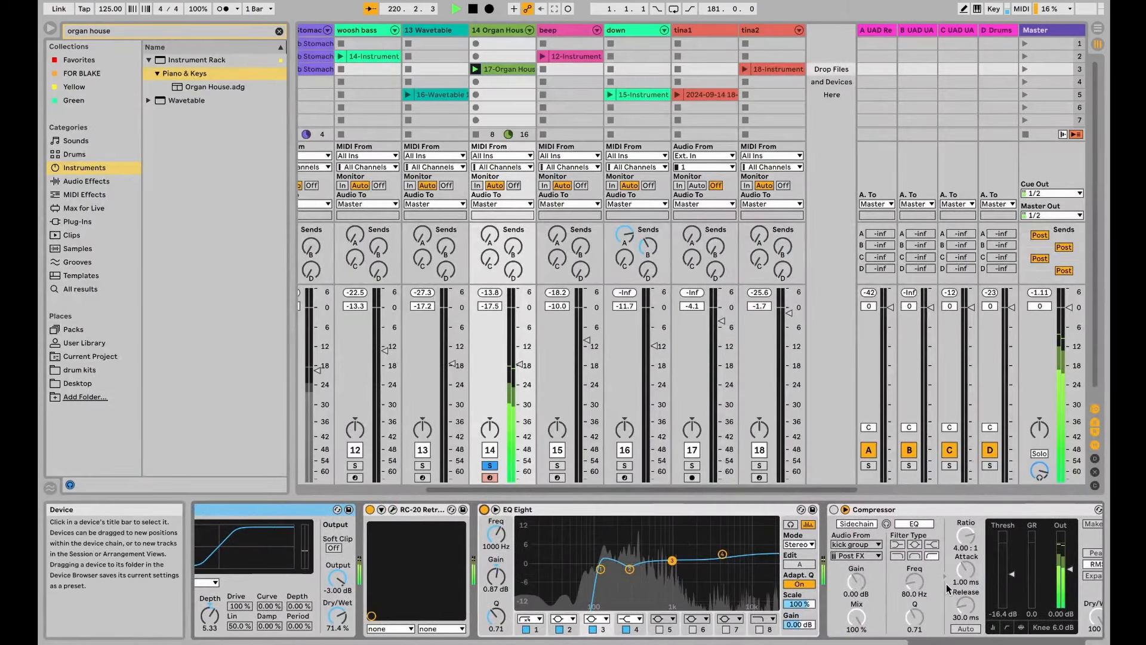
scroll(984, 615, right, 2)
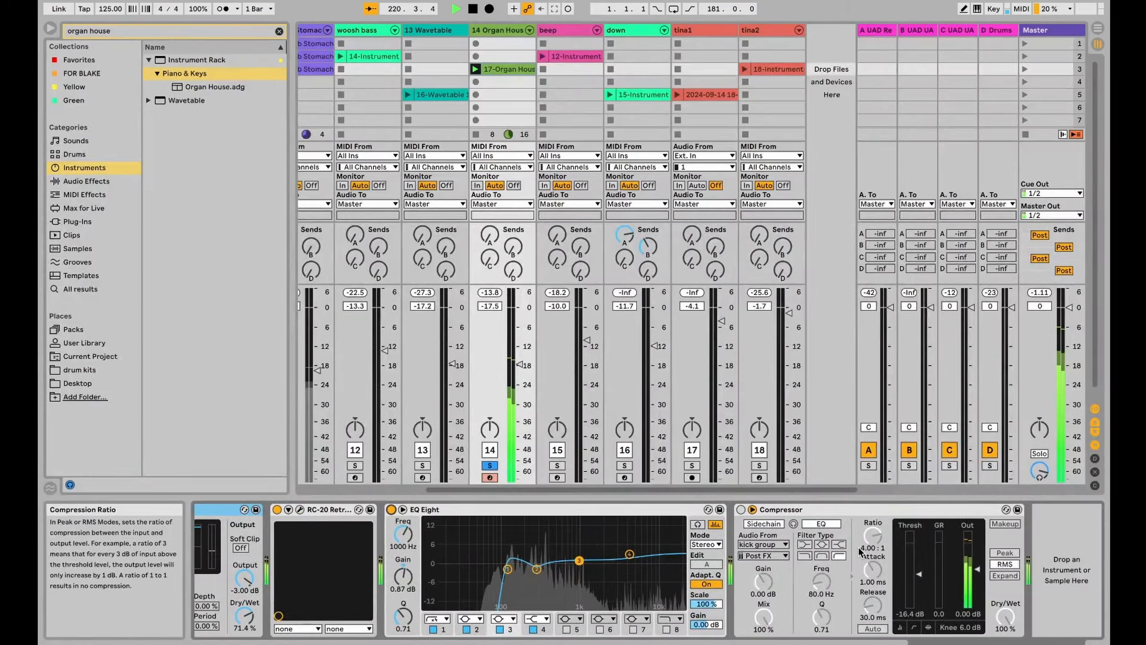
click(742, 510)
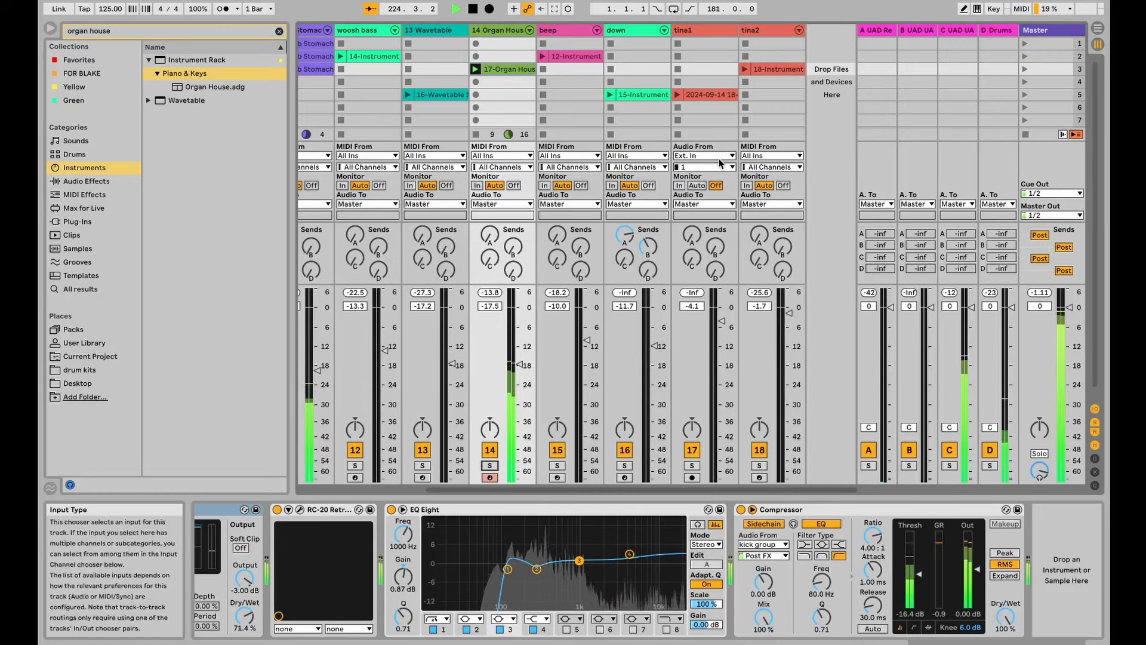
- Launch the 13-Instrument clip of the snare 2 track in scene 4
scroll(690, 98, left, 5)
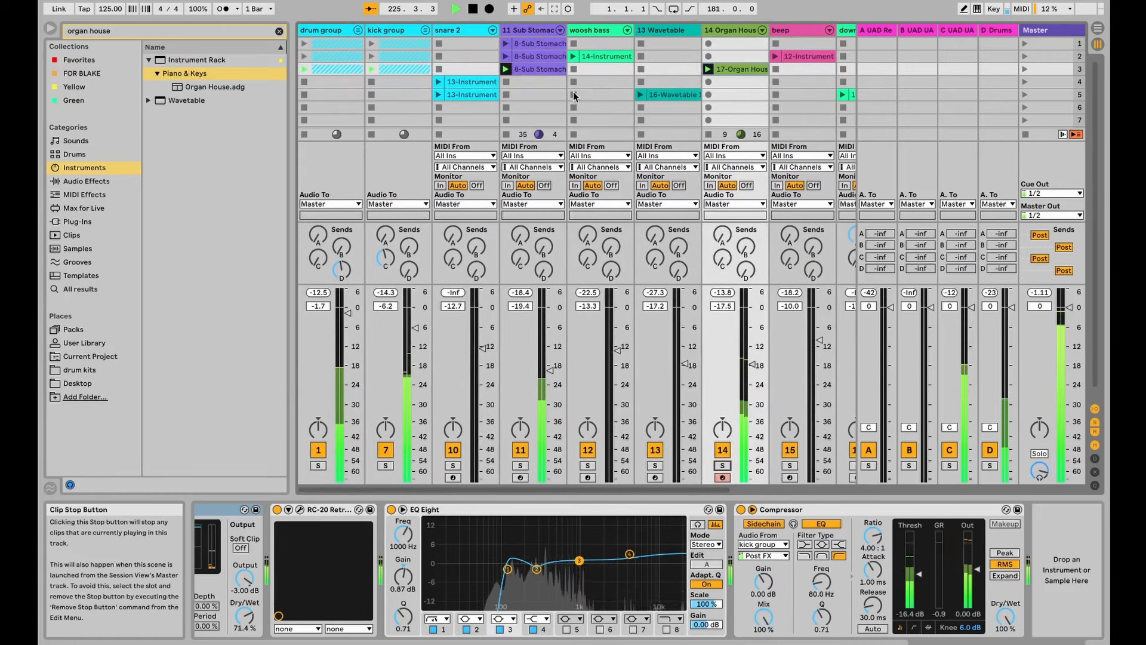
click(438, 82)
scroll(412, 90, right, 1)
scroll(412, 90, down, 1)
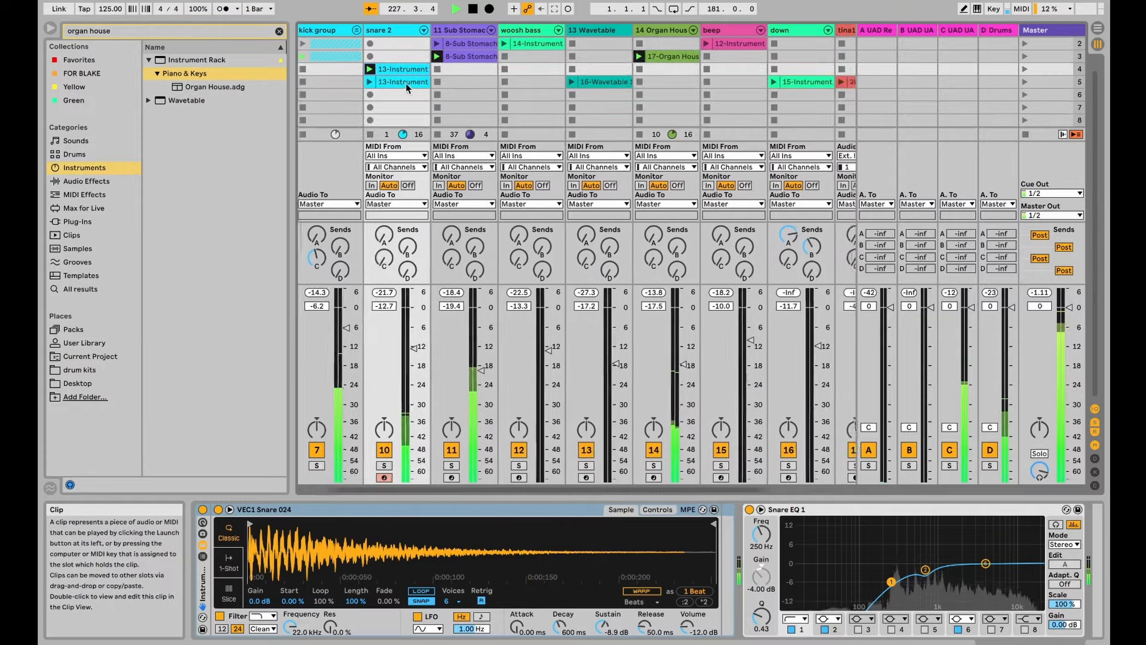
scroll(406, 88, right, 3)
scroll(549, 70, up, 1)
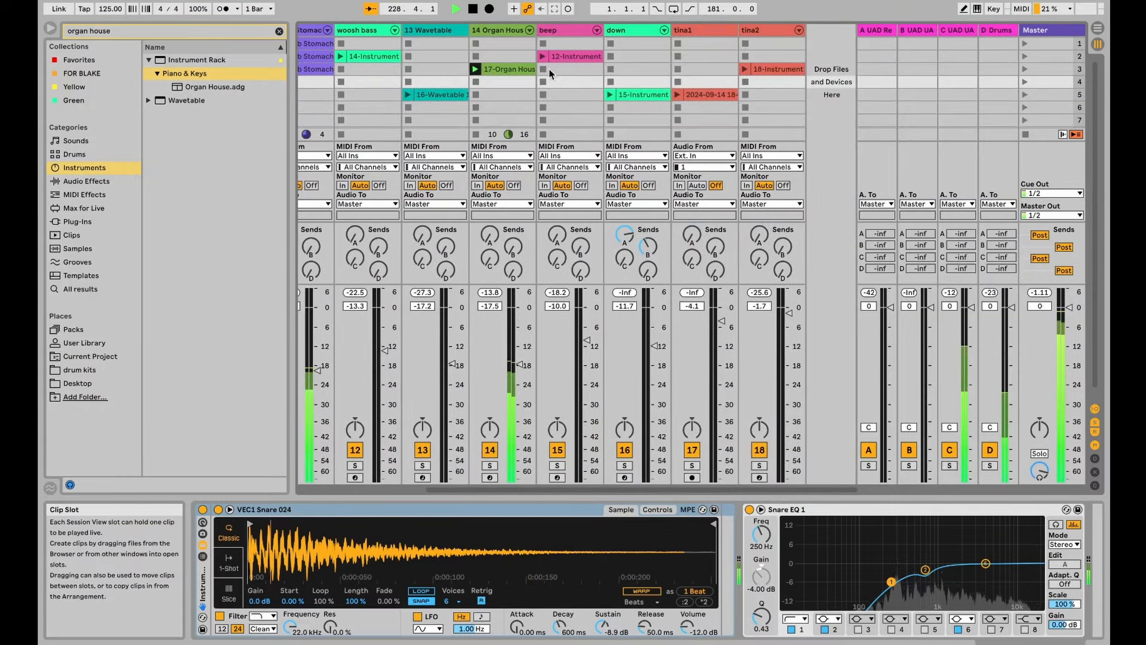
- Launch the 18-Instrument clip of the tina2 track in scene 3 and show the track's Simpler and effects
click(744, 69)
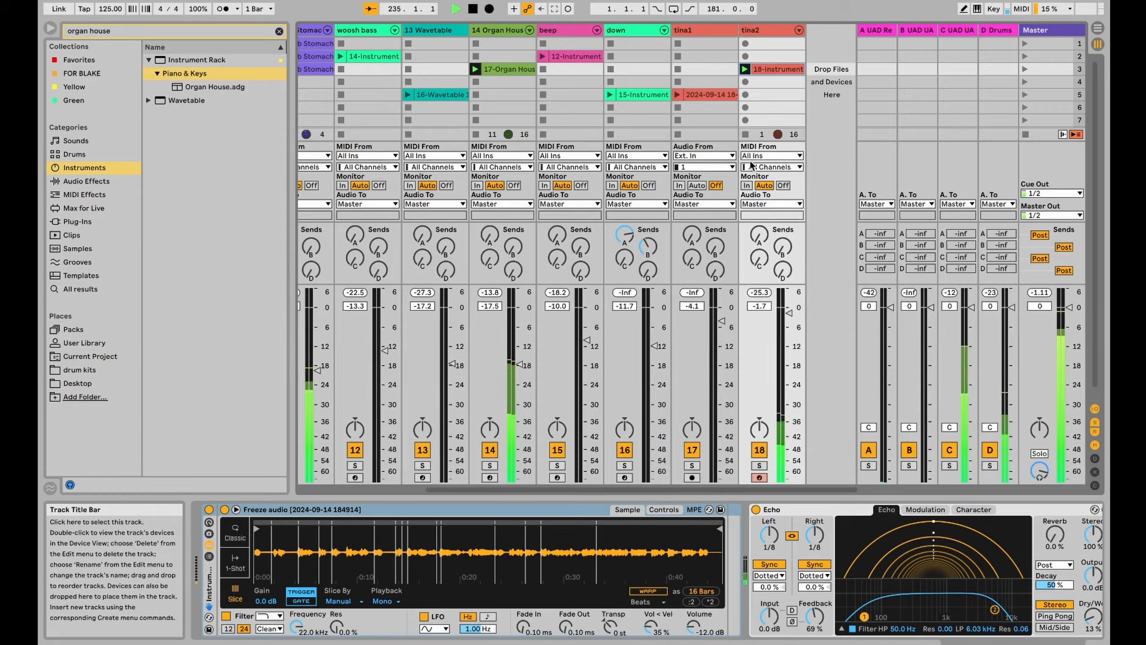
click(768, 26)
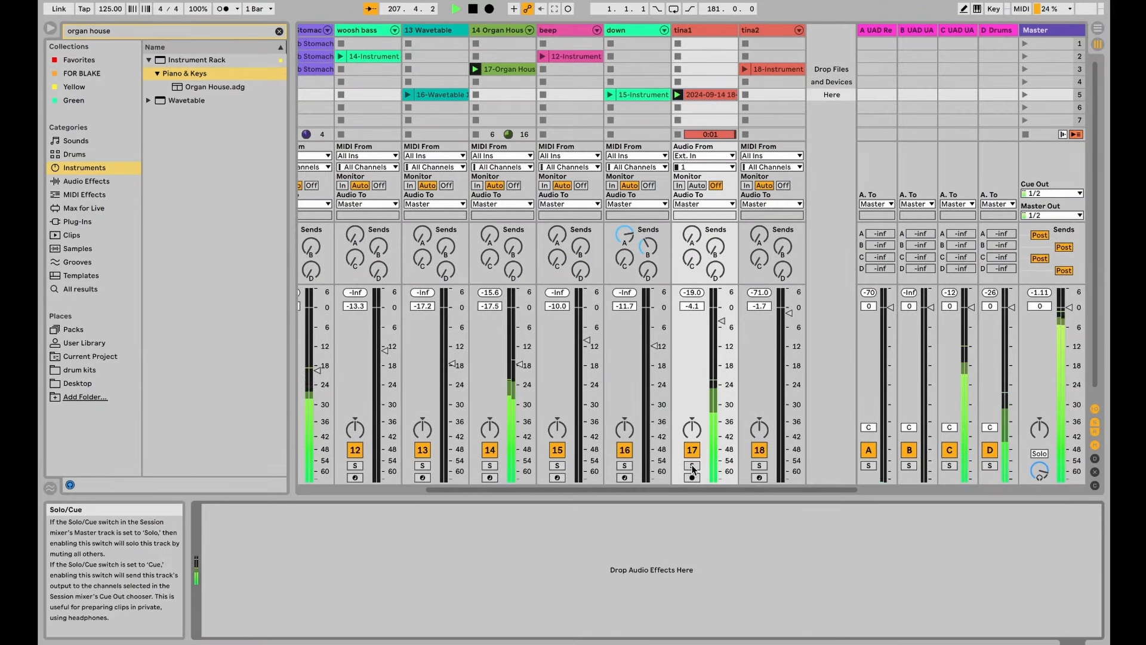
click(757, 71)
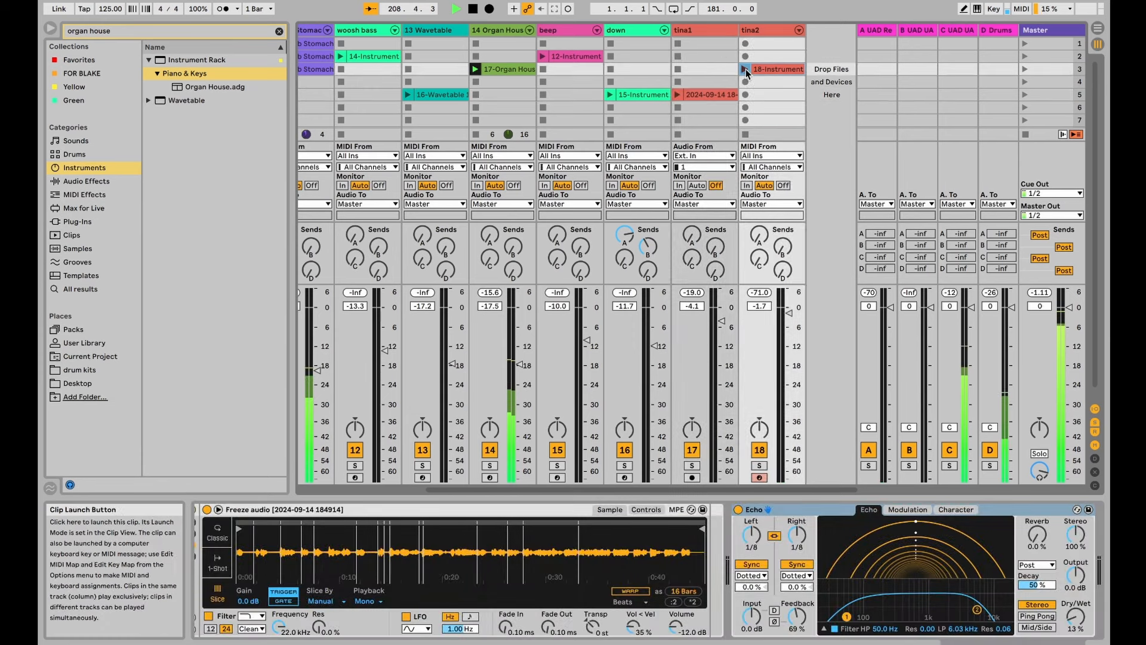
click(746, 69)
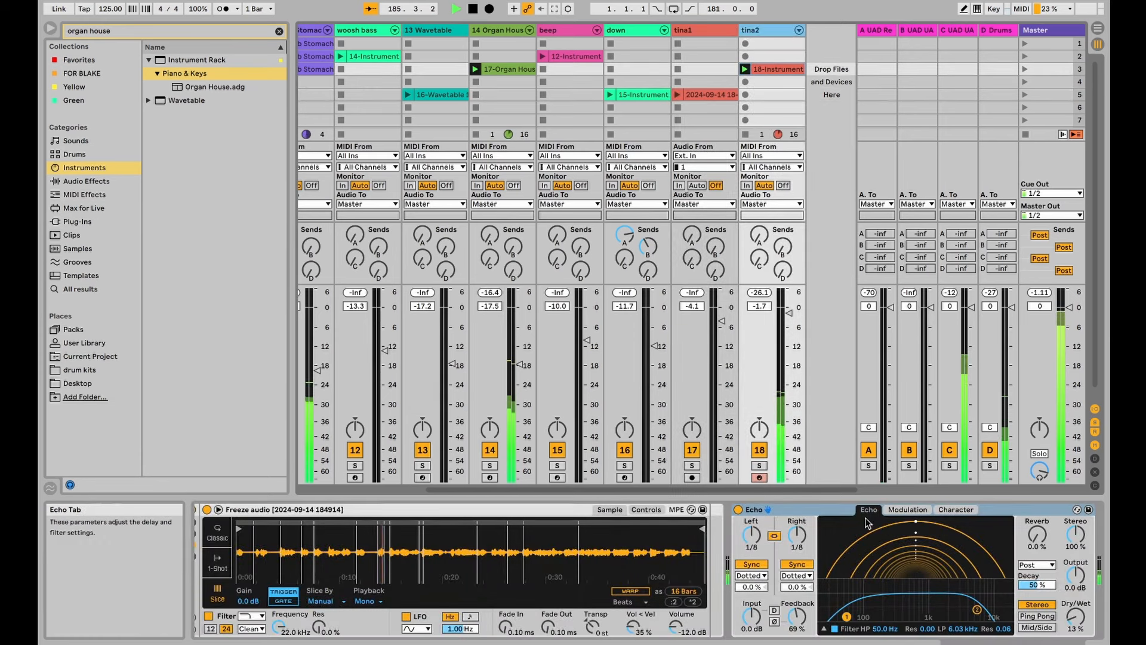
click(621, 553)
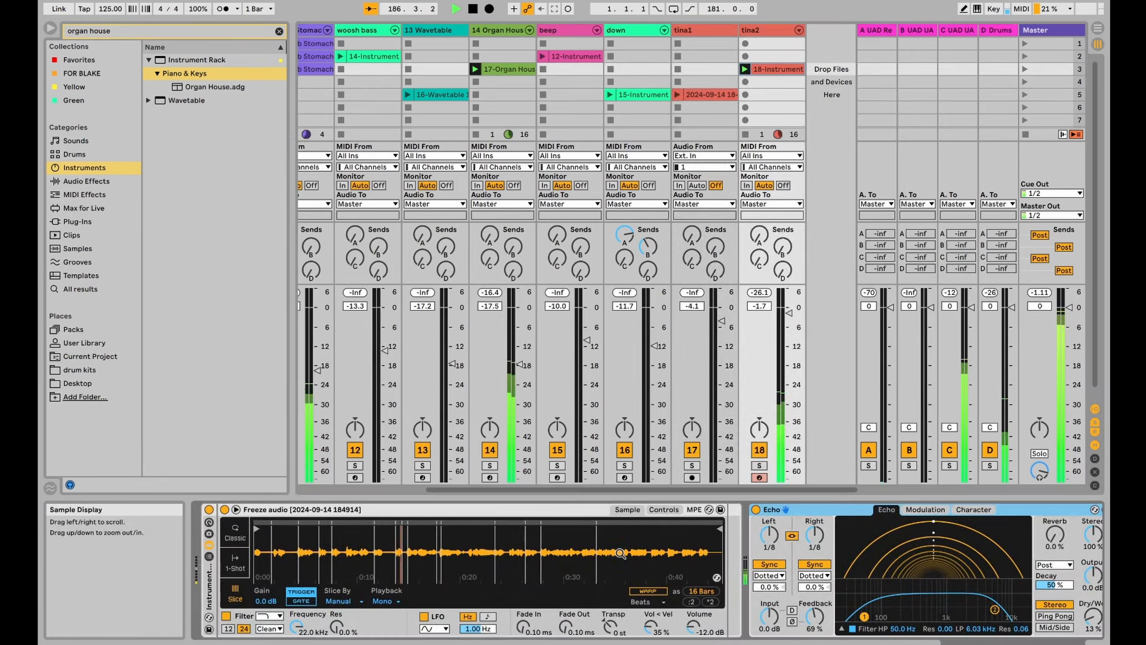
- Clear the browser search to list all instruments and select Instrument Rack
click(88, 174)
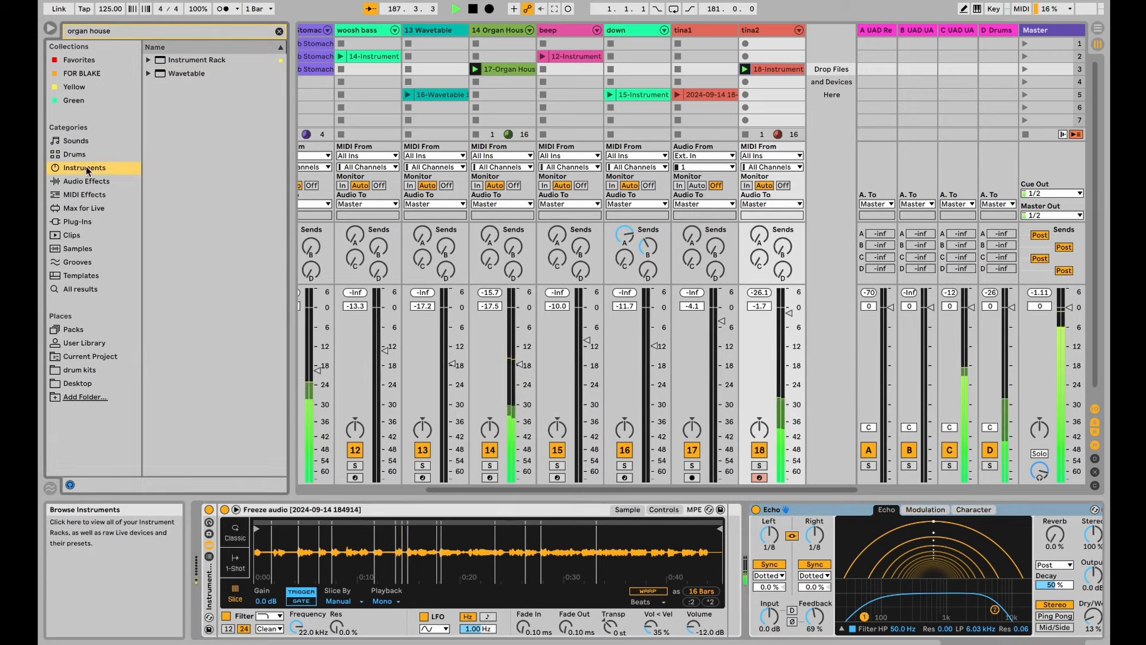
click(278, 31)
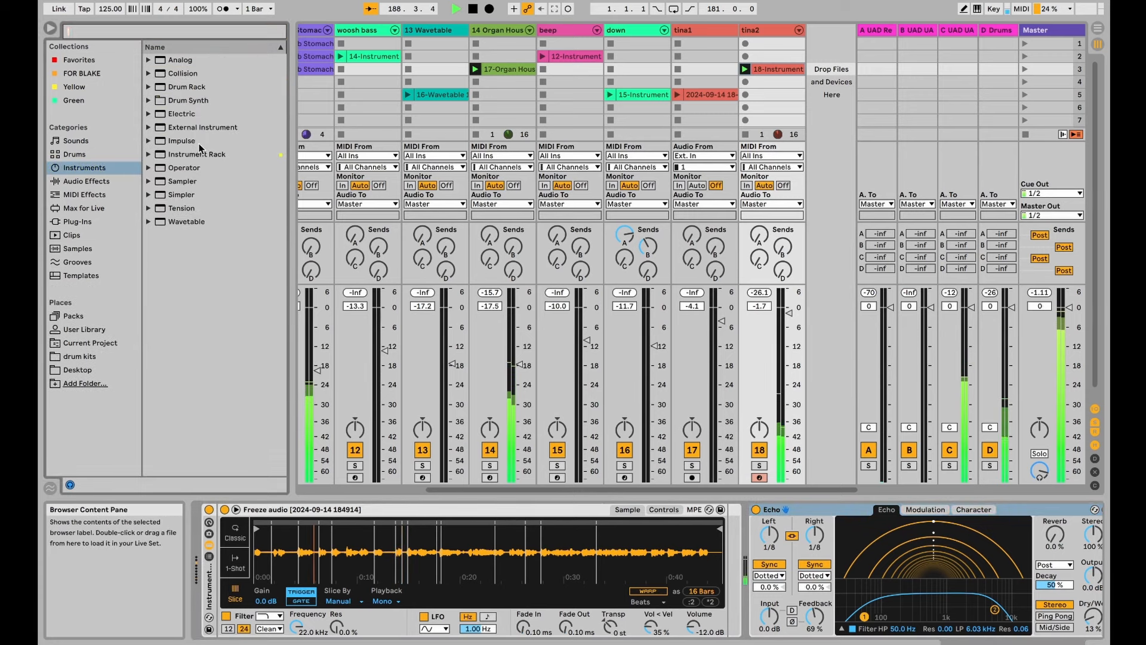
drag(185, 153, 687, 62)
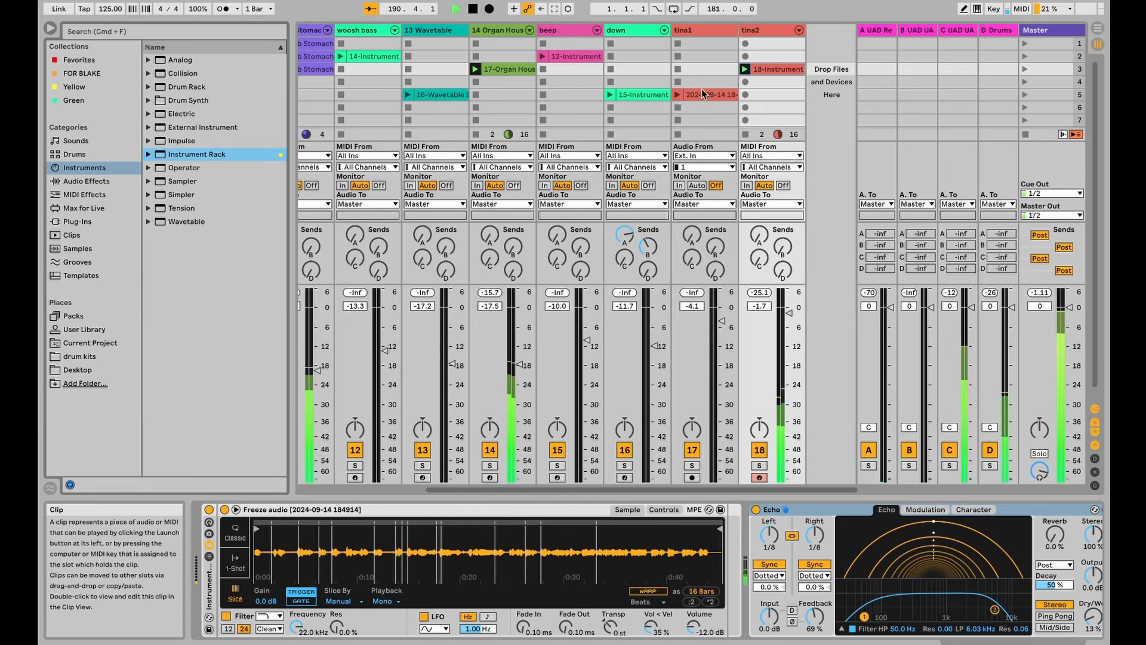
- Compare the tina1 recording with the sample in tina2's Simpler, and examine its Slice mode and Slice By options
drag(701, 91, 578, 535)
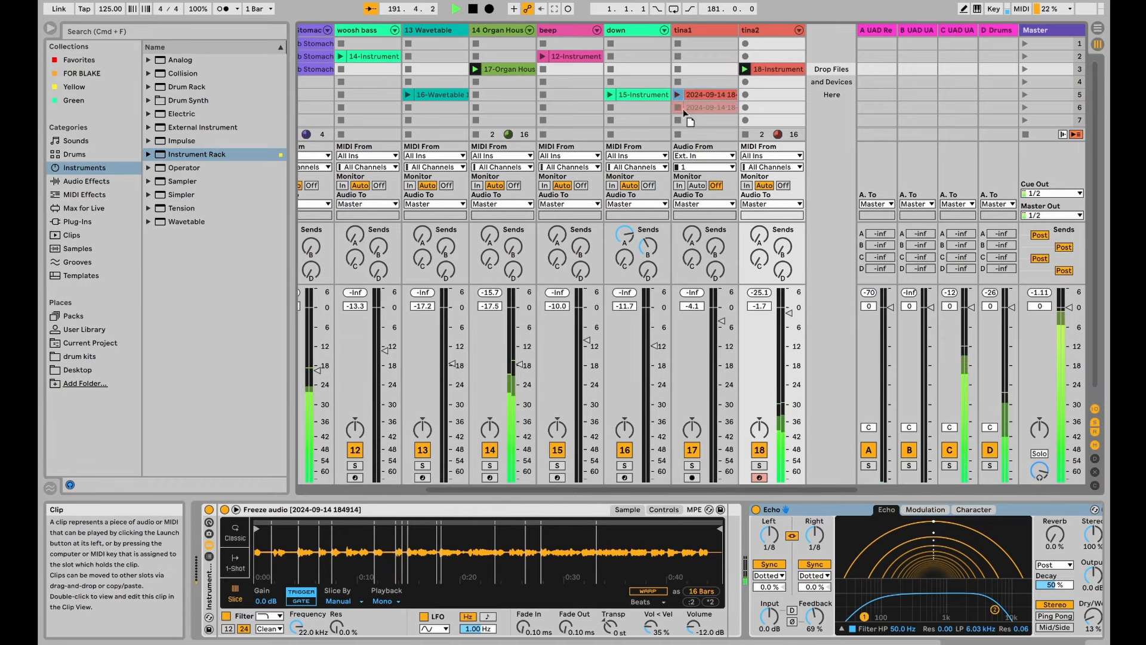
click(696, 95)
click(767, 70)
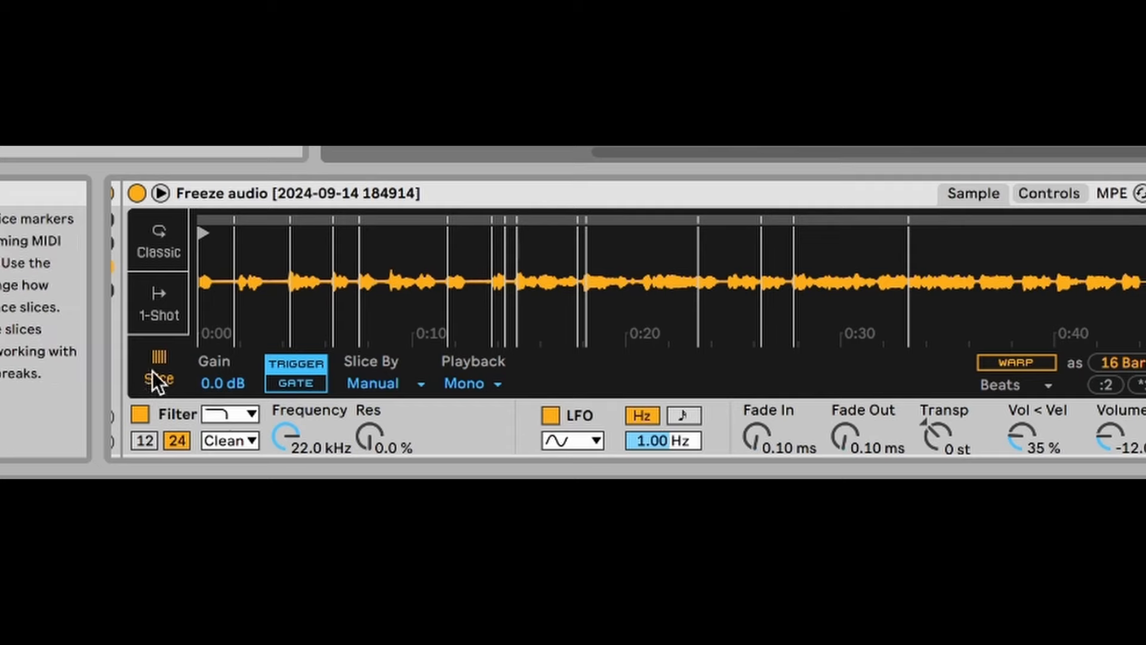
click(322, 601)
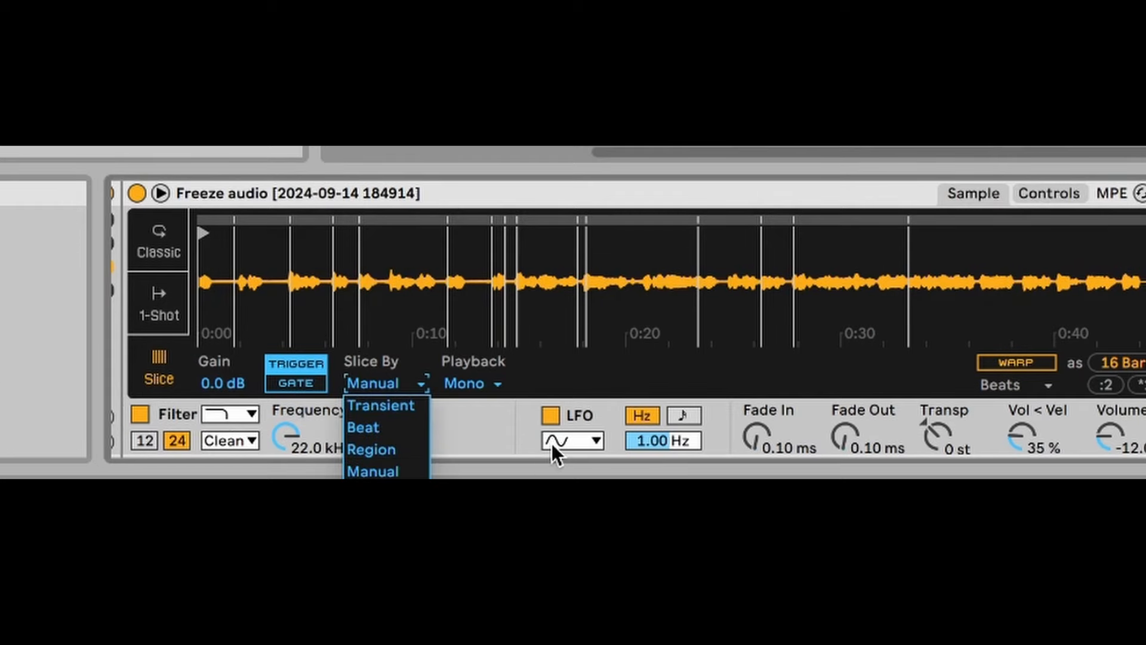
click(496, 439)
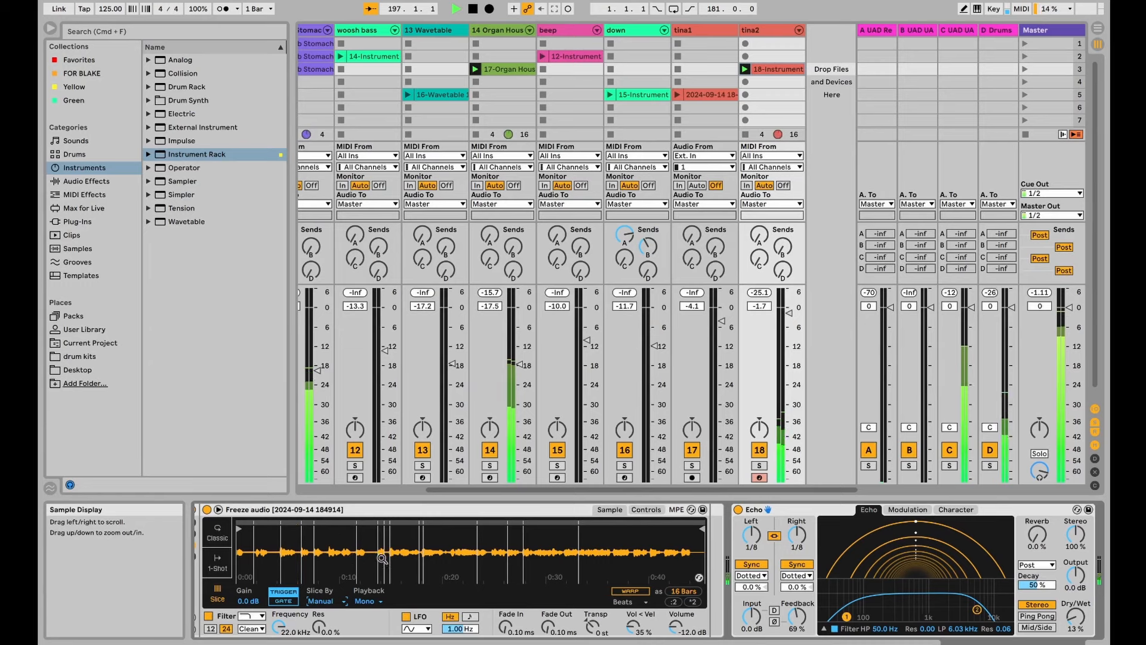
- Solo tina2, bypass its Echo, Sloppy Delay and Echo Fuzz together to hear the dry slices, and end the solo
click(759, 465)
scroll(747, 509, right, 1)
scroll(747, 508, right, 5)
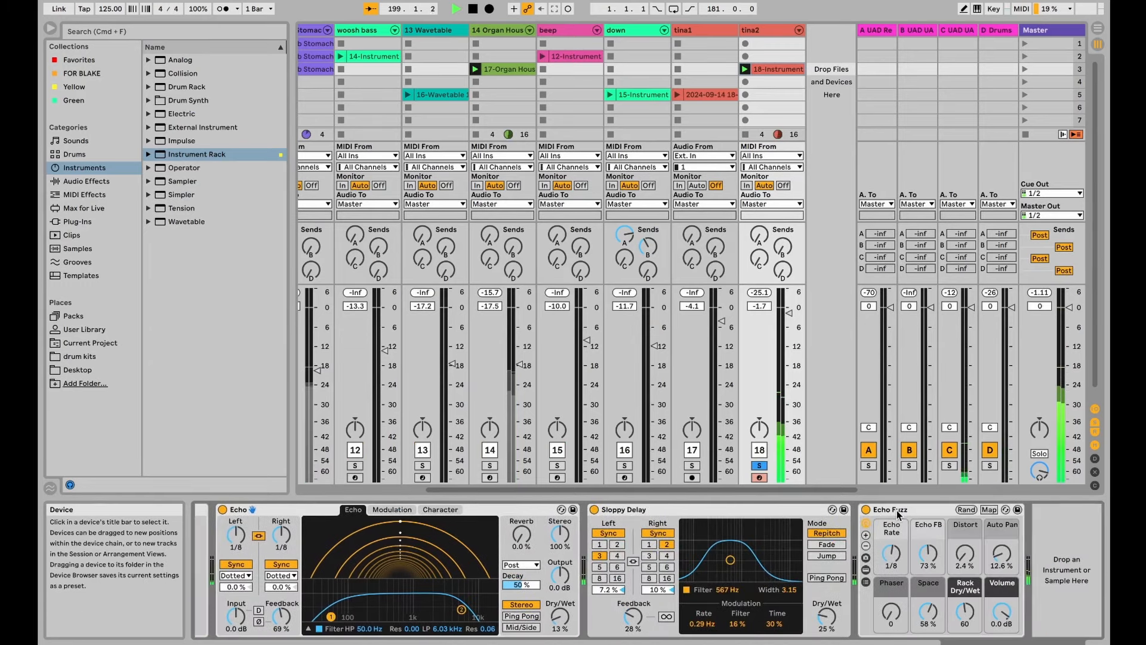
shift+click(489, 512)
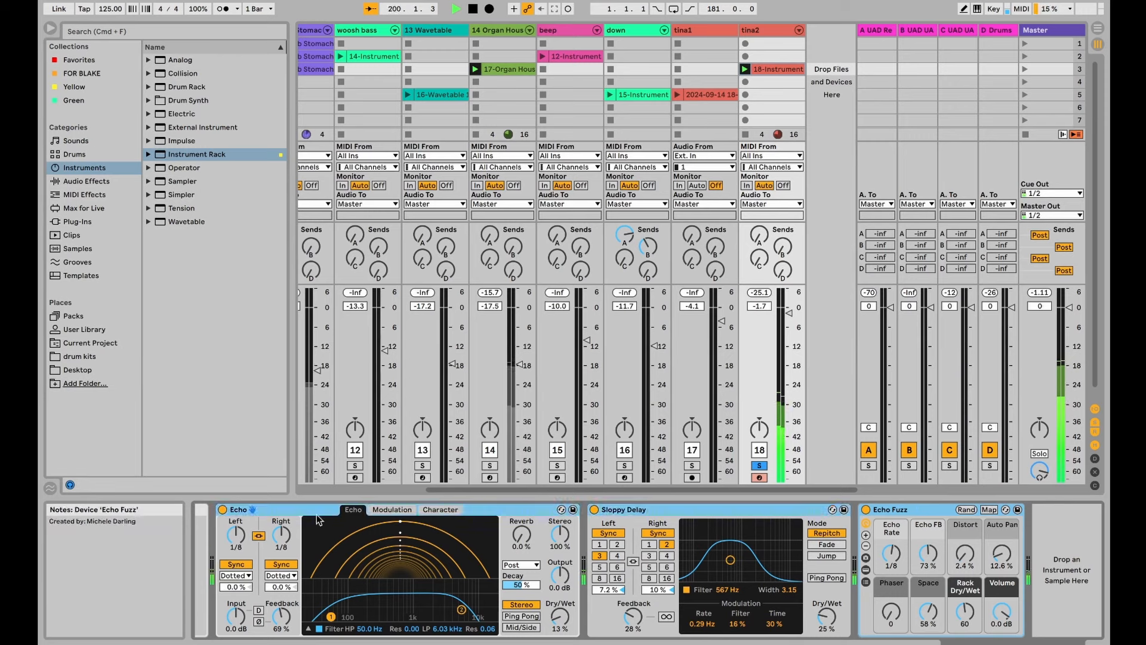
click(223, 509)
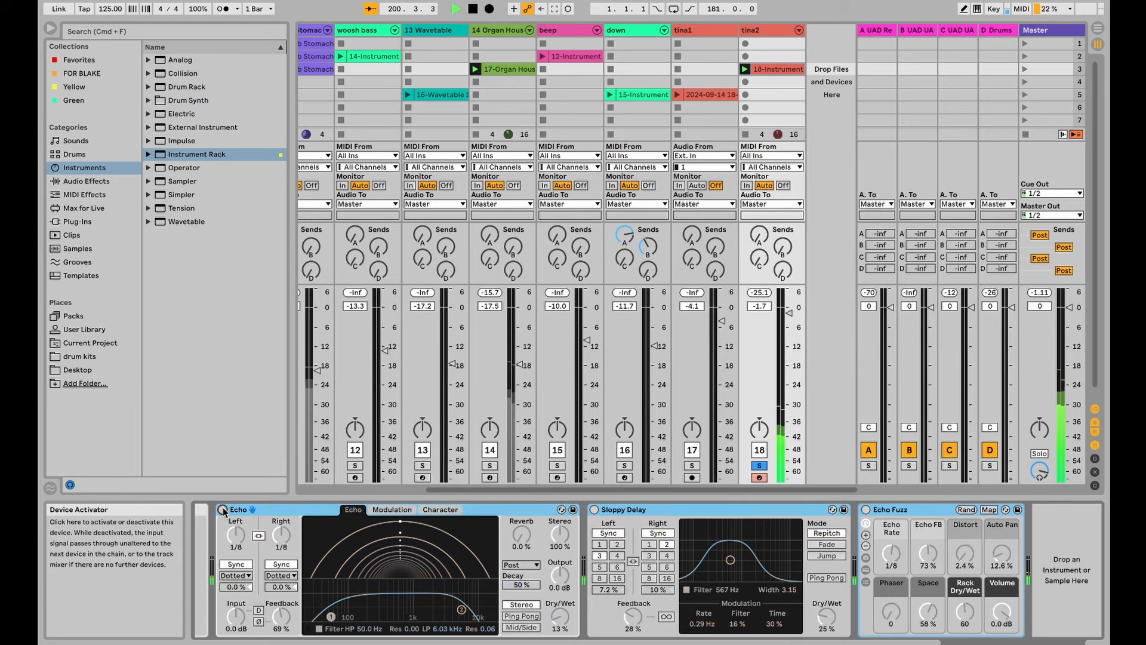
click(760, 466)
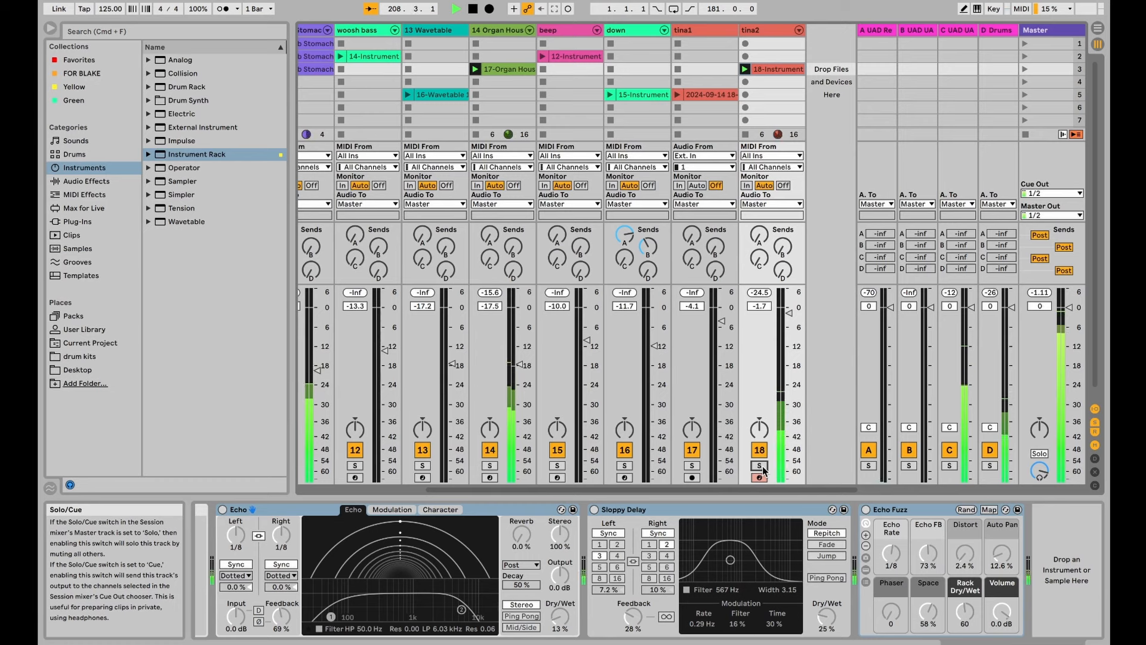
- Solo tina2 again and, with playback stopped, reactivate only its Echo before restarting playback
click(763, 470)
key(space)
click(893, 510)
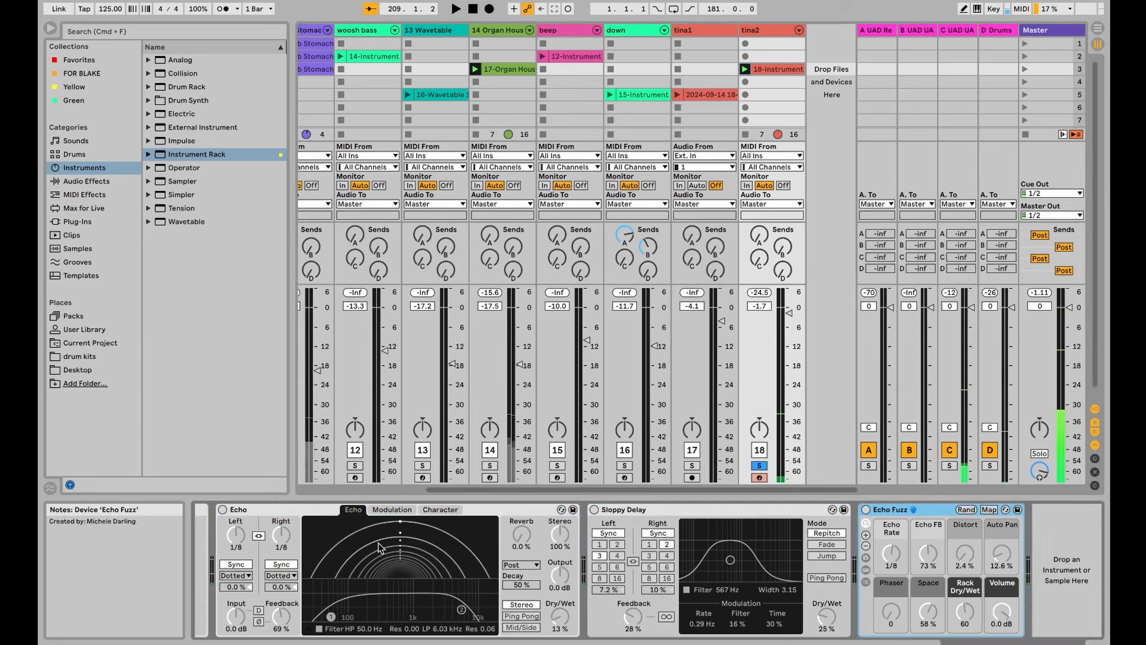
click(224, 510)
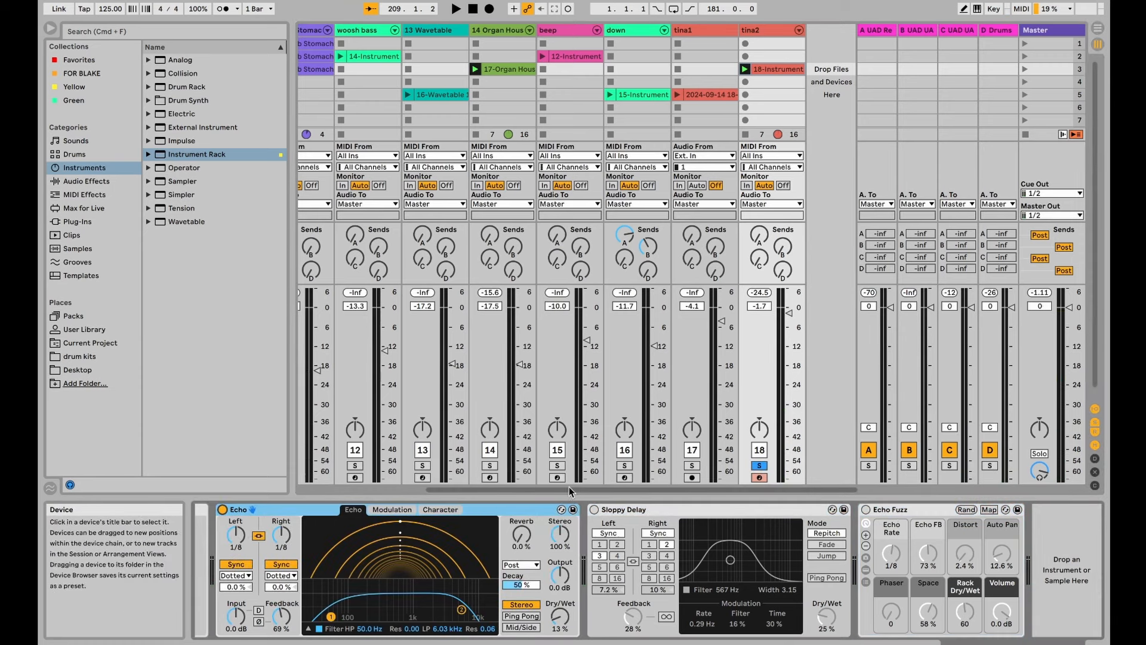
key(space)
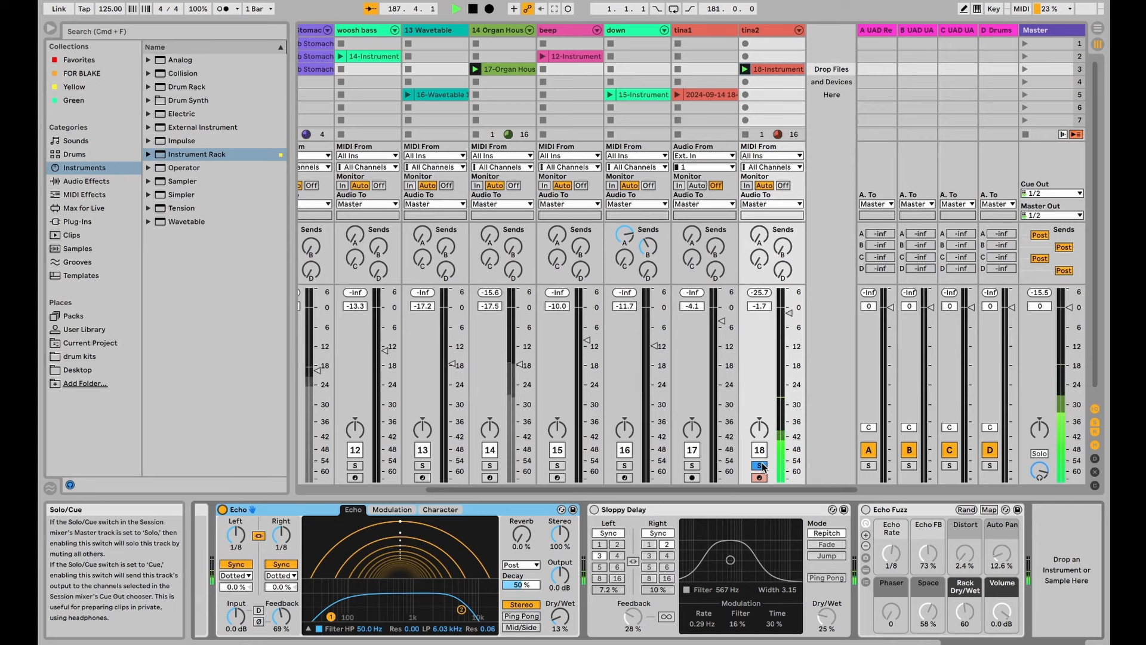
- Reactivate Sloppy Delay and Echo Fuzz on tina2 one after the other, and end the track's solo
click(594, 509)
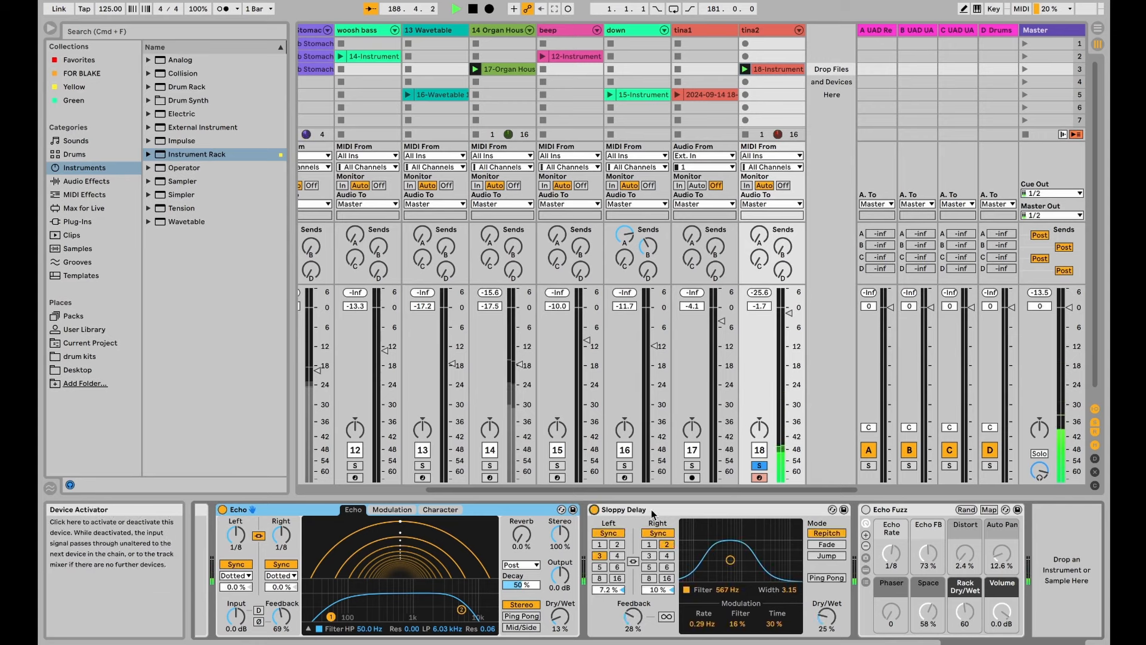
click(714, 510)
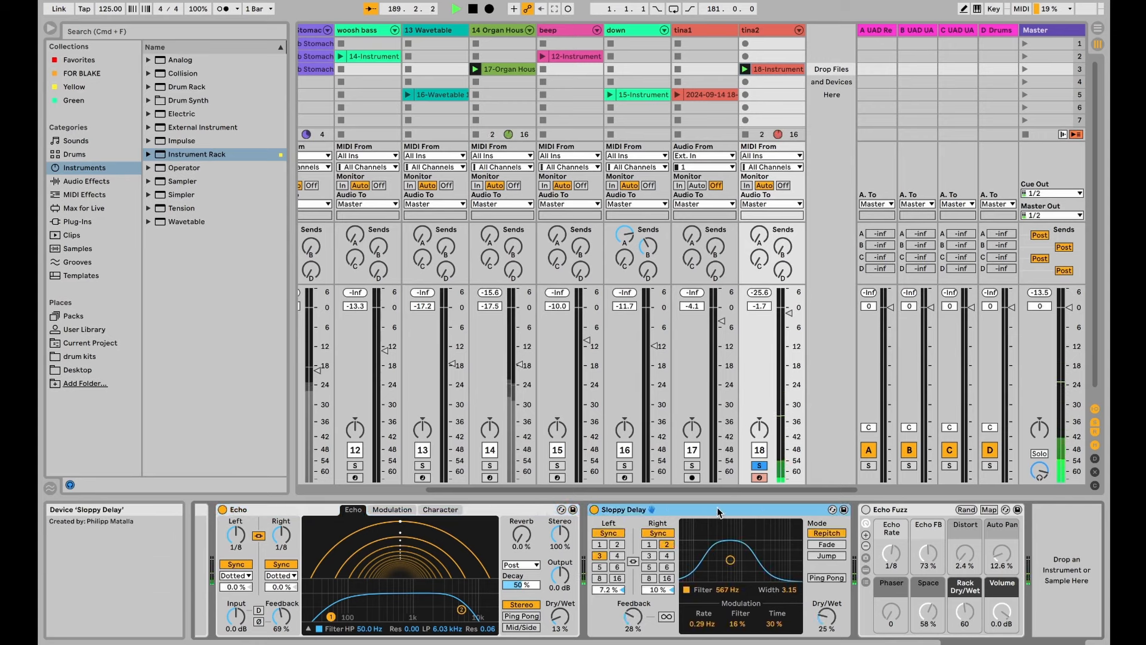
click(867, 510)
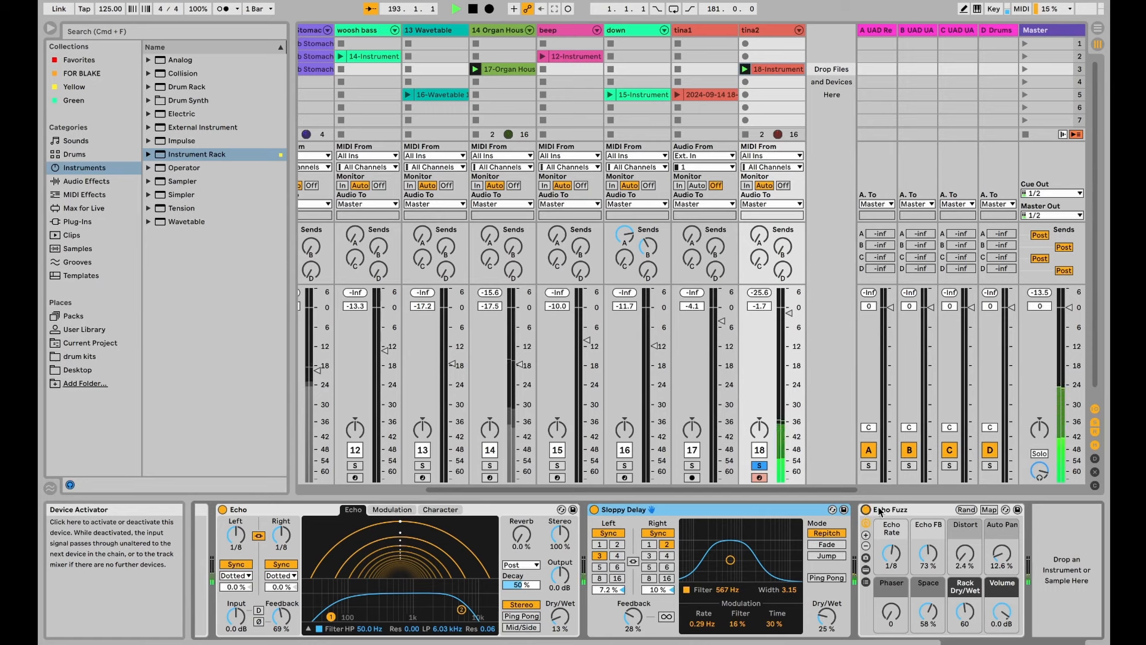
click(878, 511)
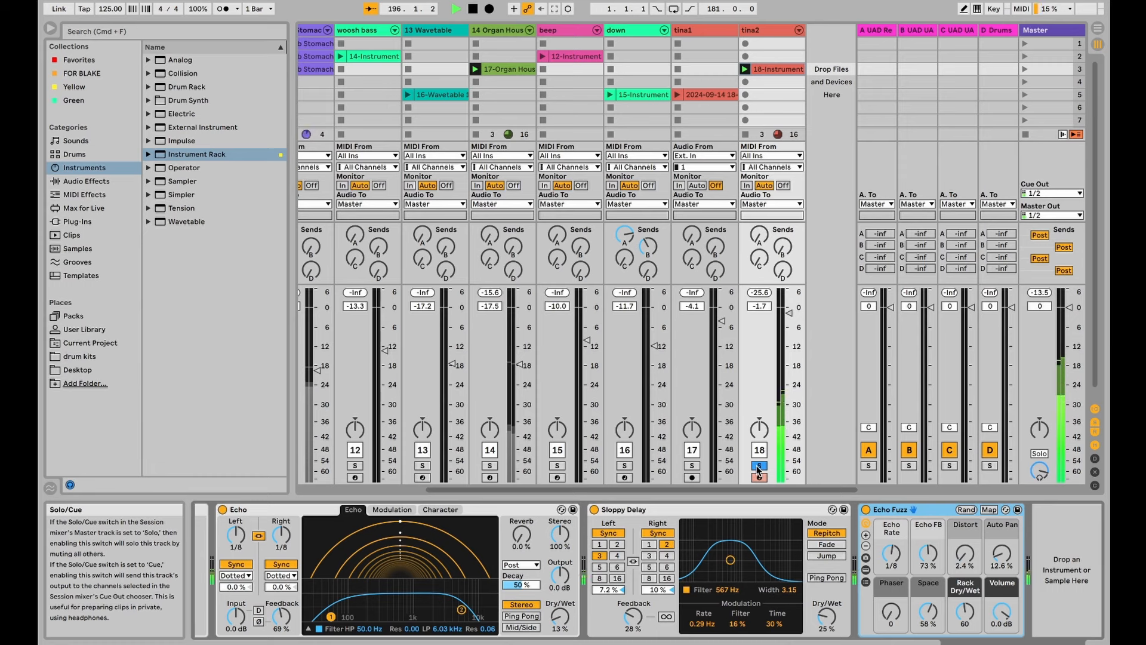
click(759, 466)
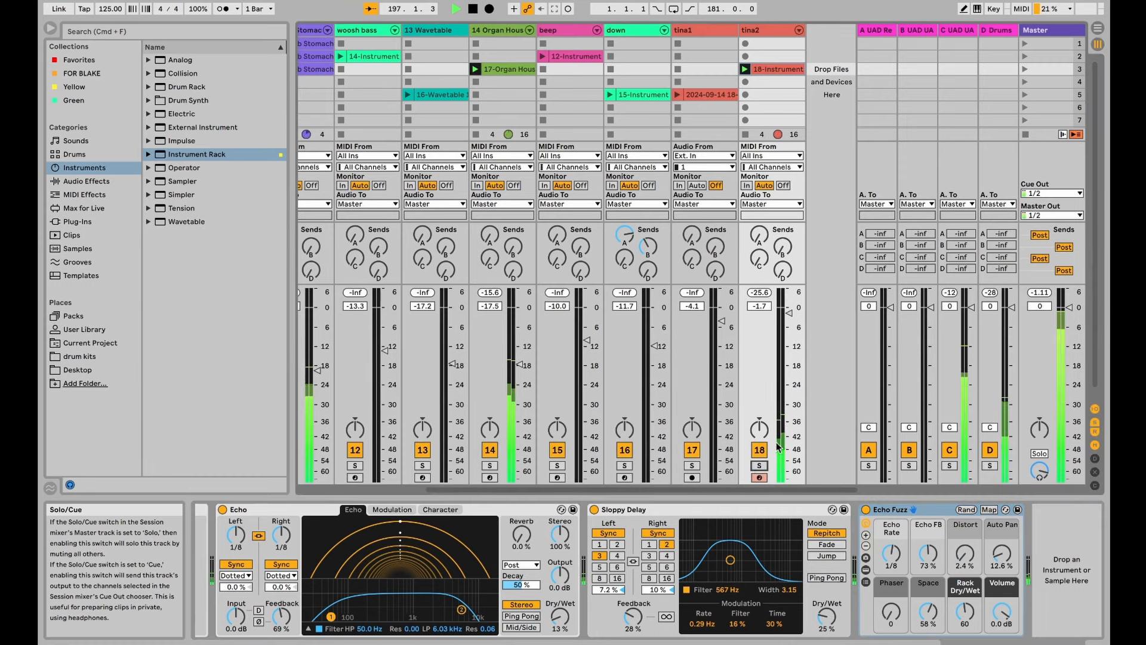
click(771, 32)
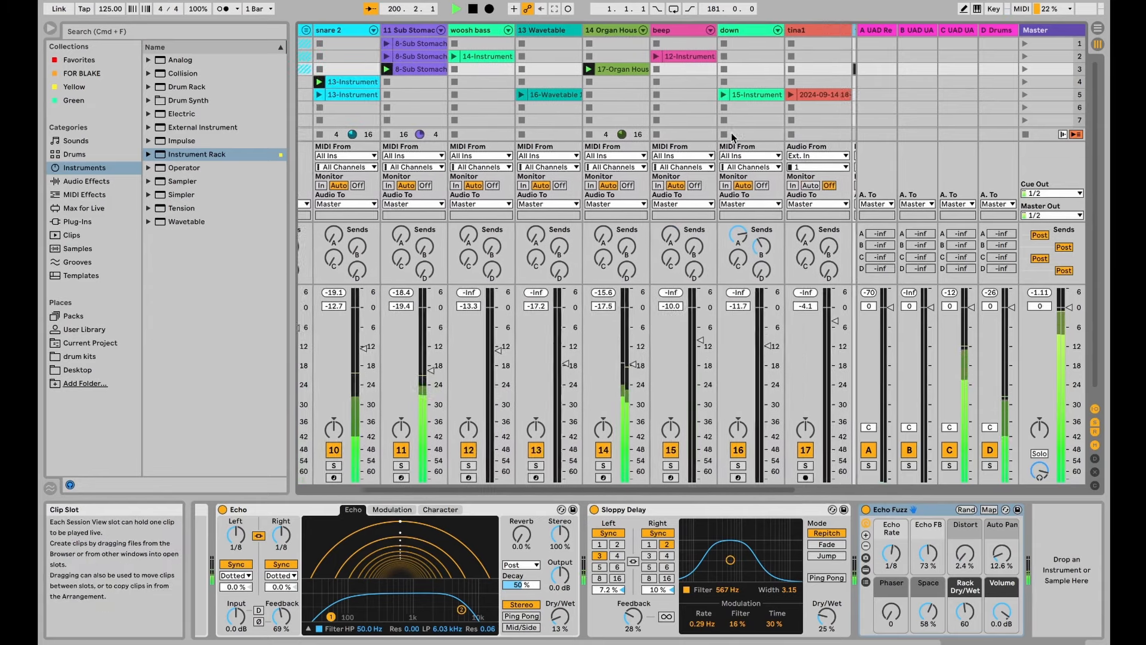
- Stop playback and look over all Session View tracks, from the drum group to tina2, with their clips and scenes
key(space)
scroll(773, 117, left, 4)
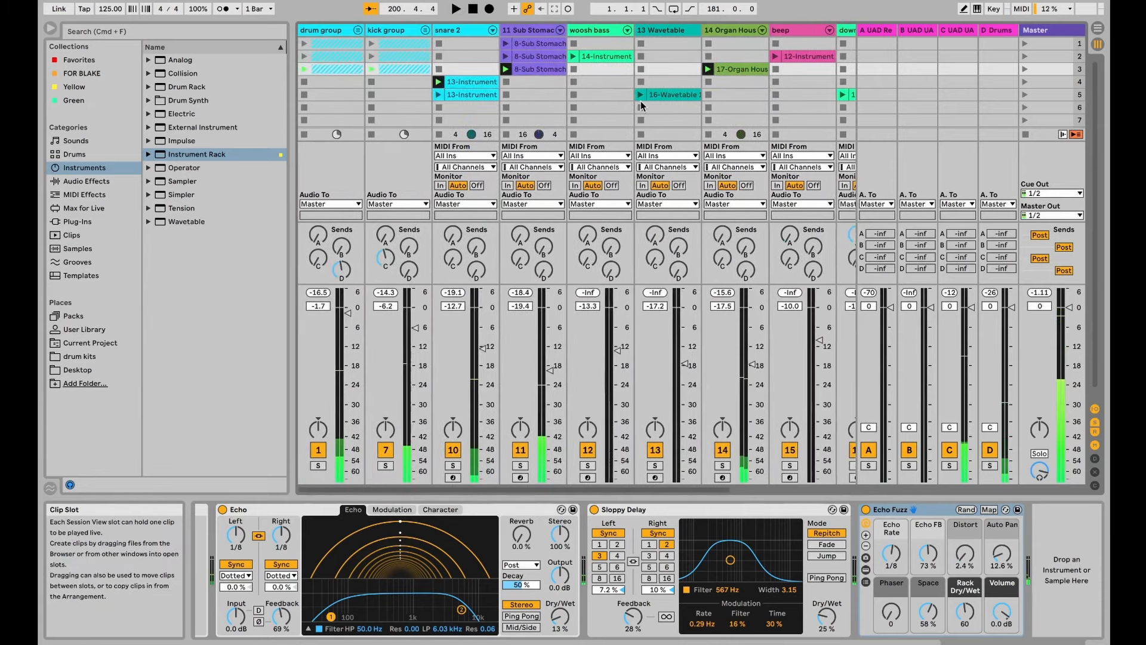
scroll(487, 44, right, 5)
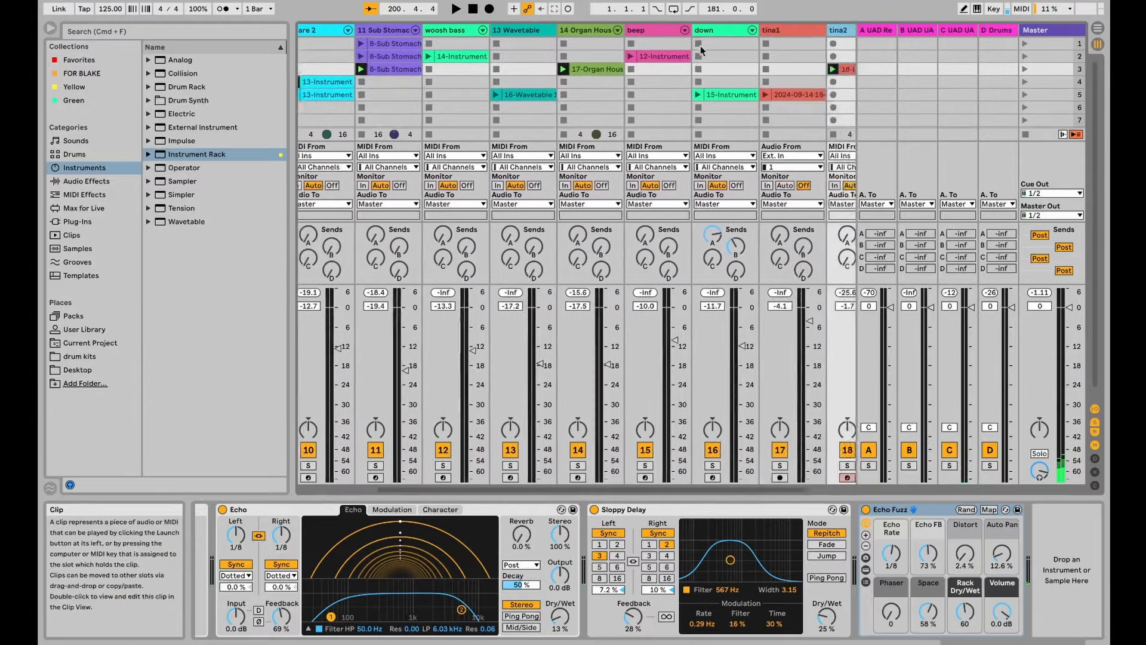
scroll(541, 55, left, 5)
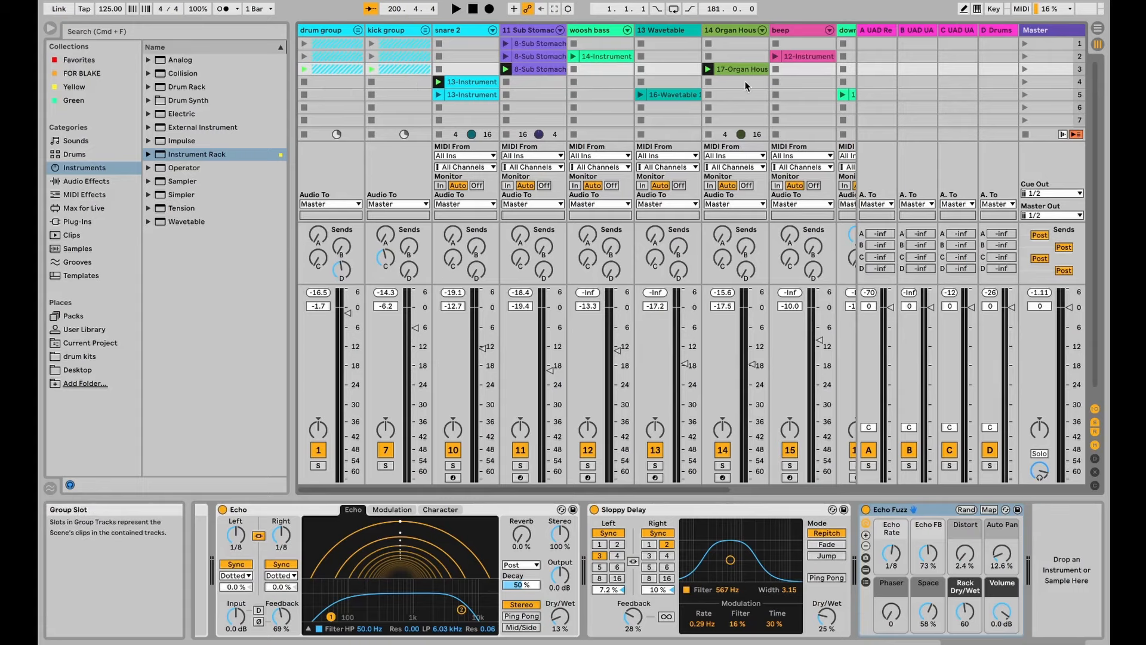
scroll(846, 78, right, 5)
scroll(846, 78, left, 1)
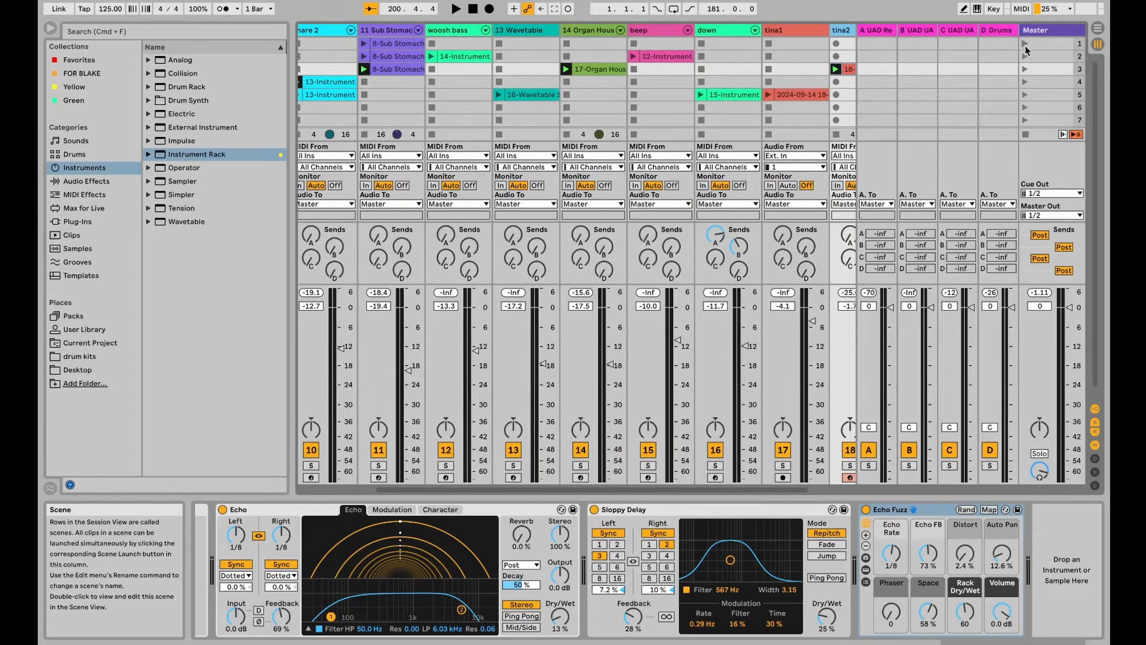
scroll(1023, 90, left, 1)
click(1024, 91)
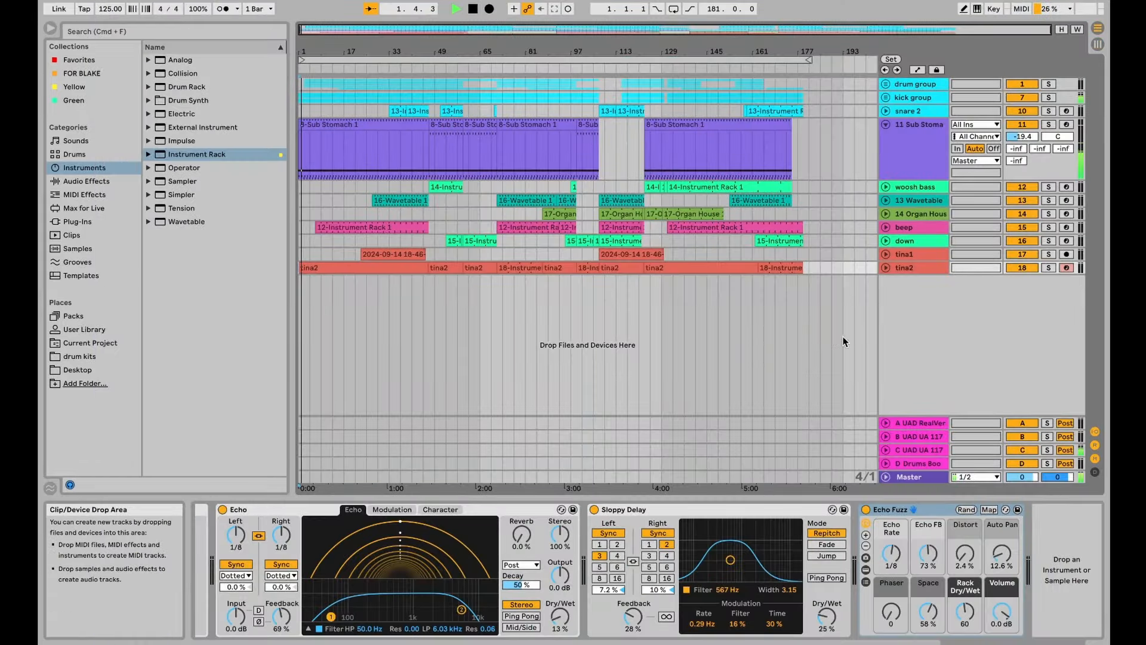
- Highlight the arrangement's opening section across the tracks, and restart playback from about bar 53
drag(301, 300, 363, 36)
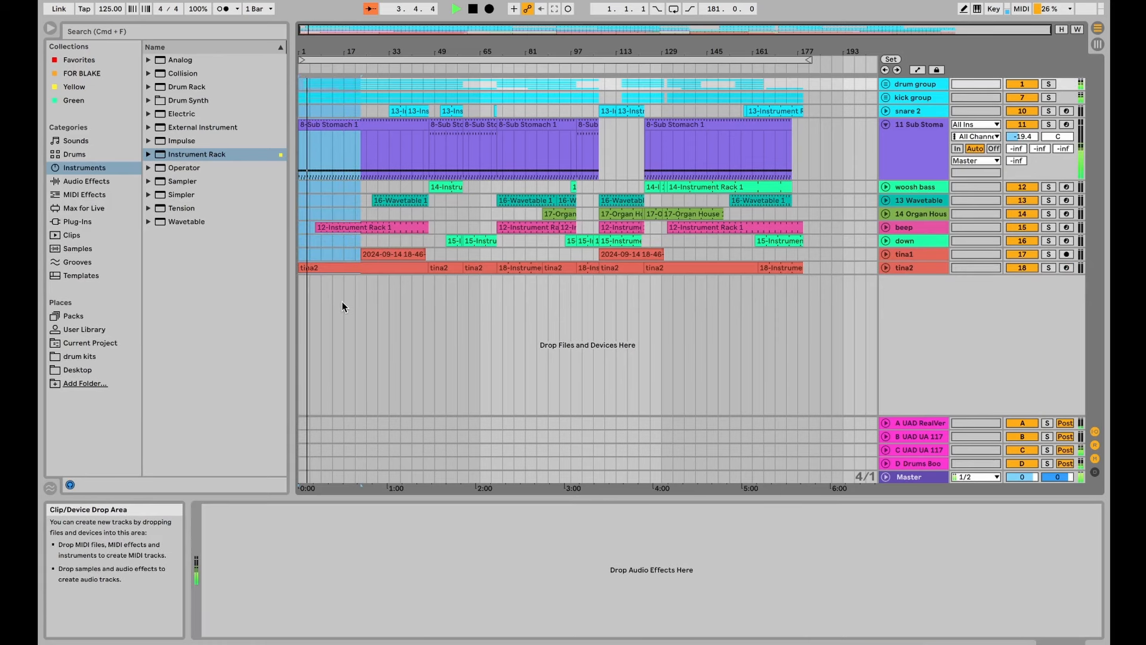
click(366, 268)
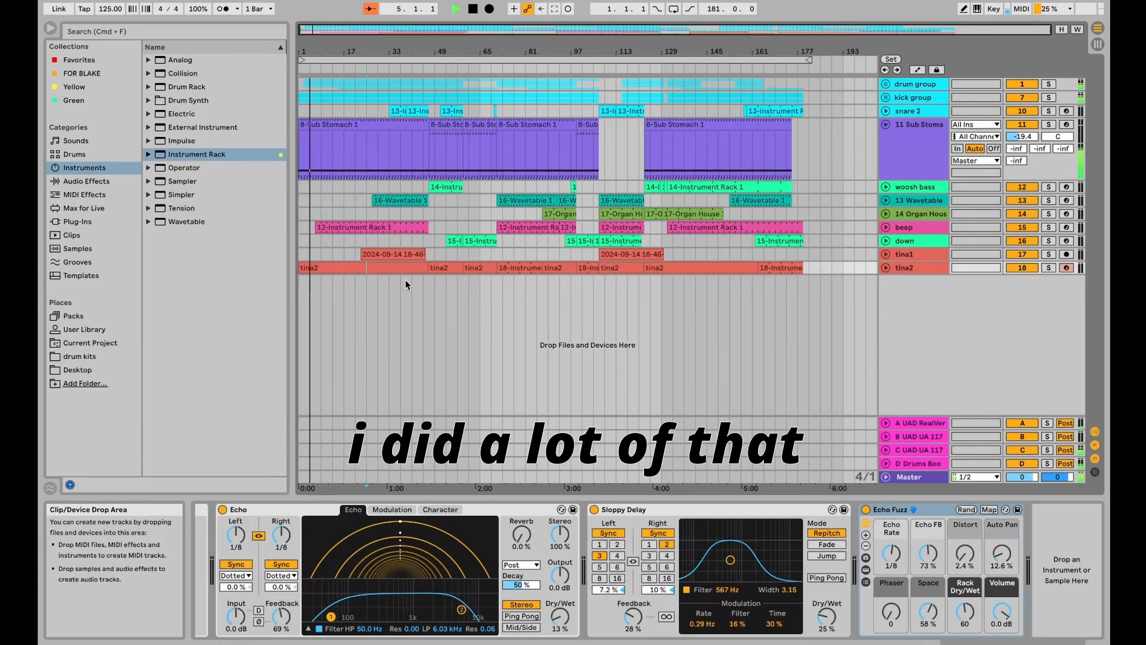
drag(448, 270, 452, 282)
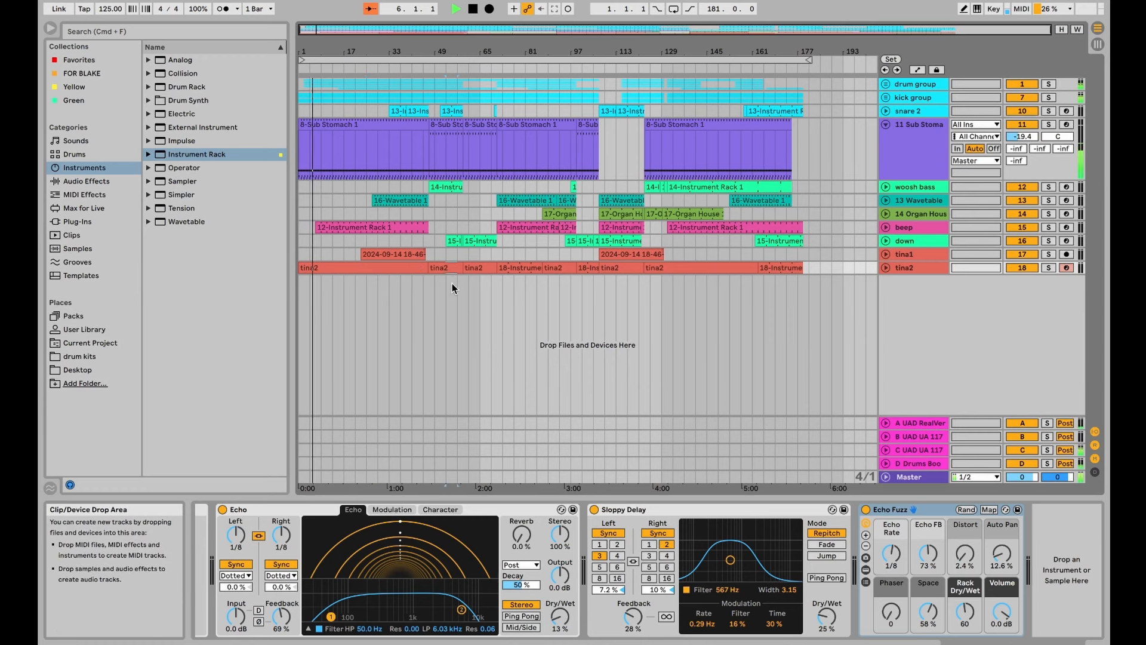
key(space)
key(space)
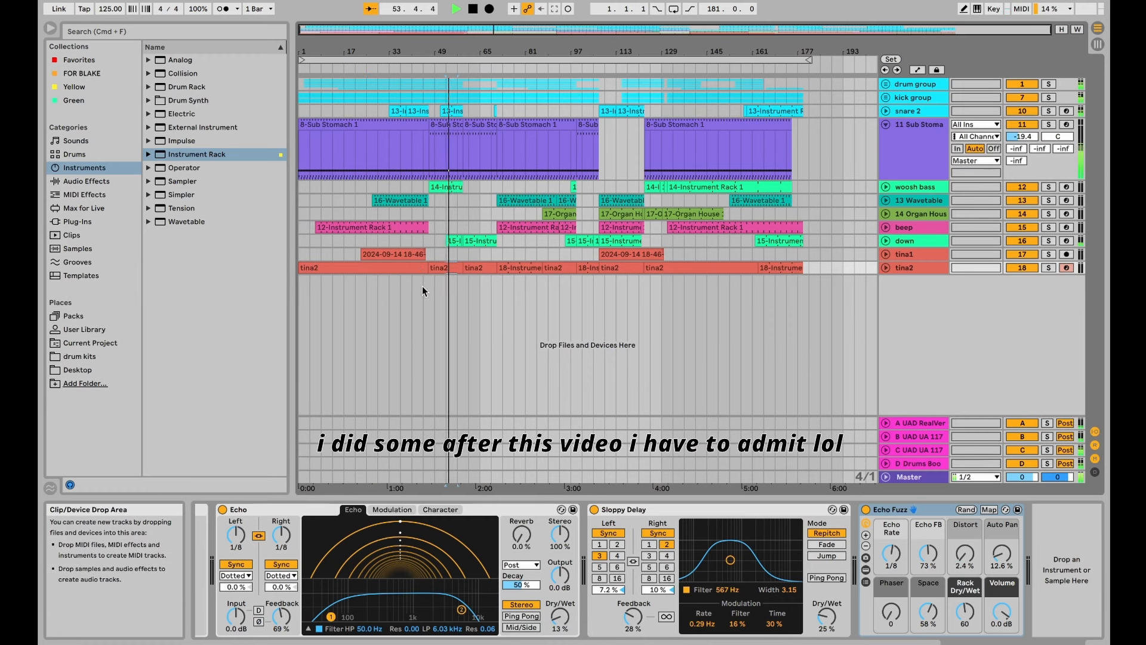
- Restart the arrangement from a later section and examine the clips around bars 61 to 133
key(space)
click(478, 283)
click(502, 281)
key(space)
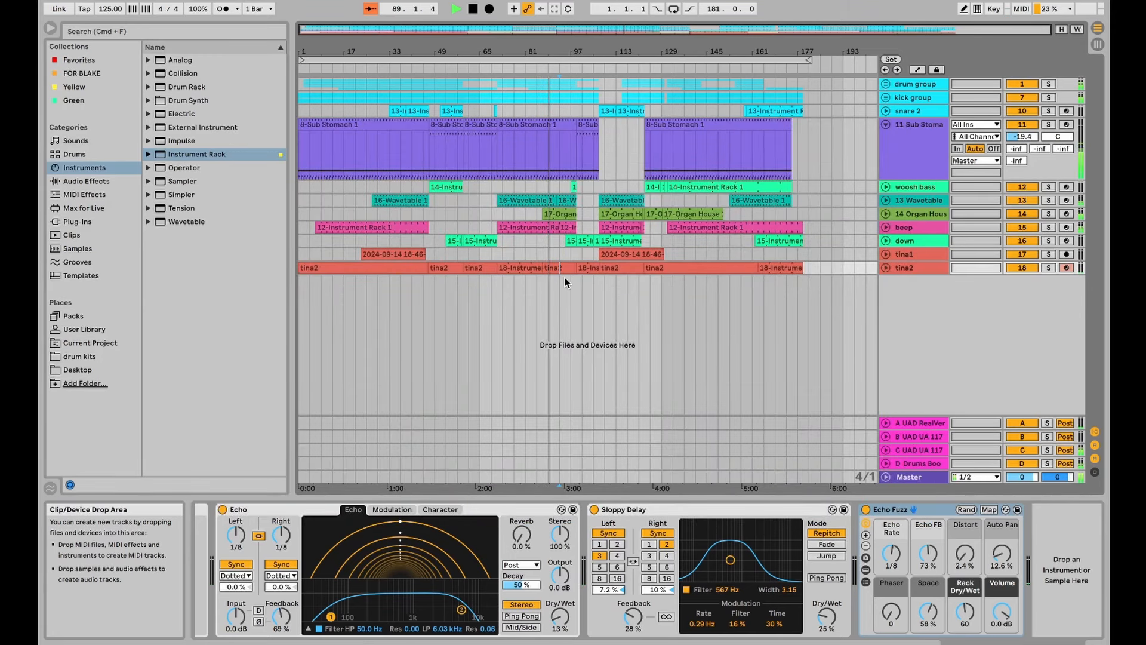
scroll(565, 282, up, 3)
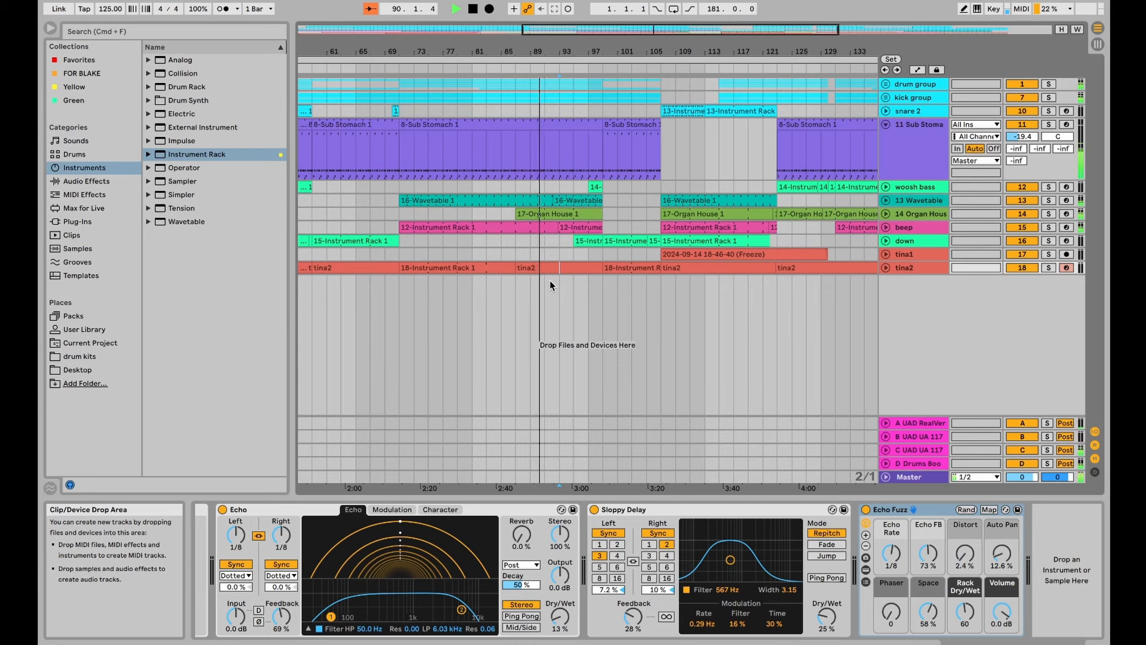
scroll(550, 280, down, 3)
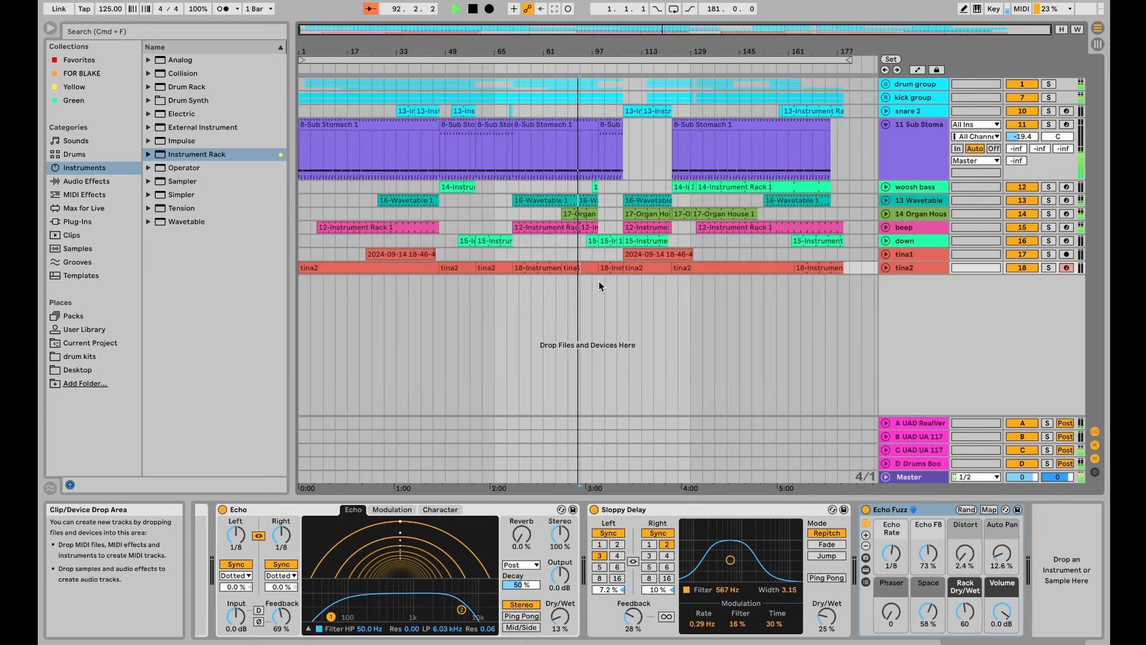
scroll(633, 256, up, 3)
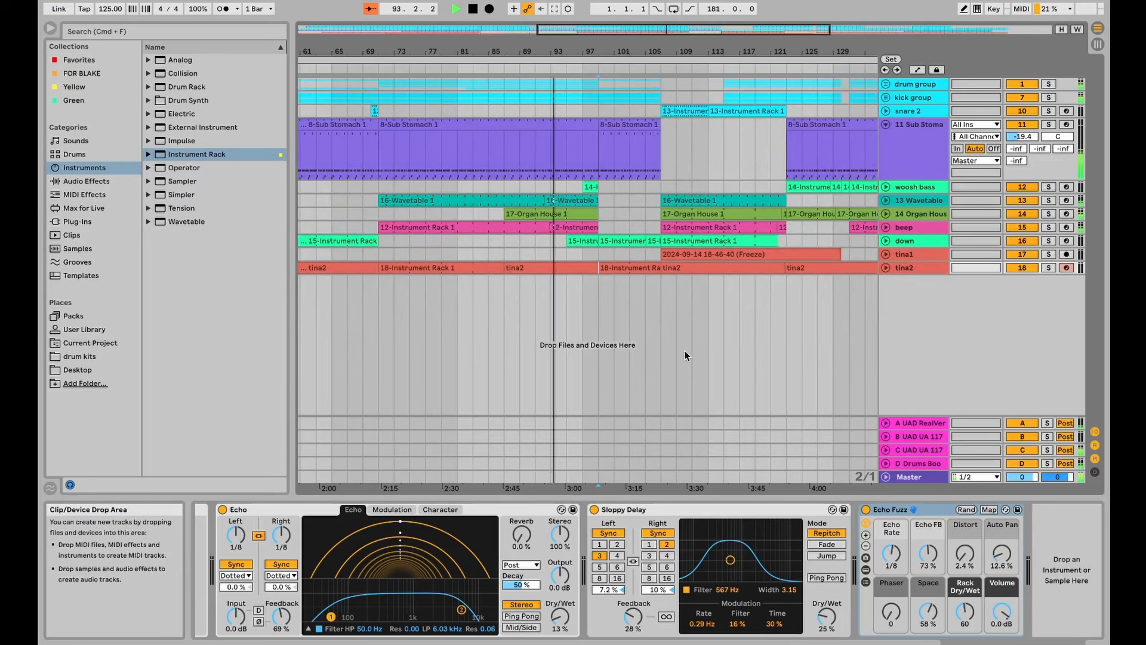
- Unfold the organ track in the arrangement to show its MIDI notes across the whole song
click(886, 214)
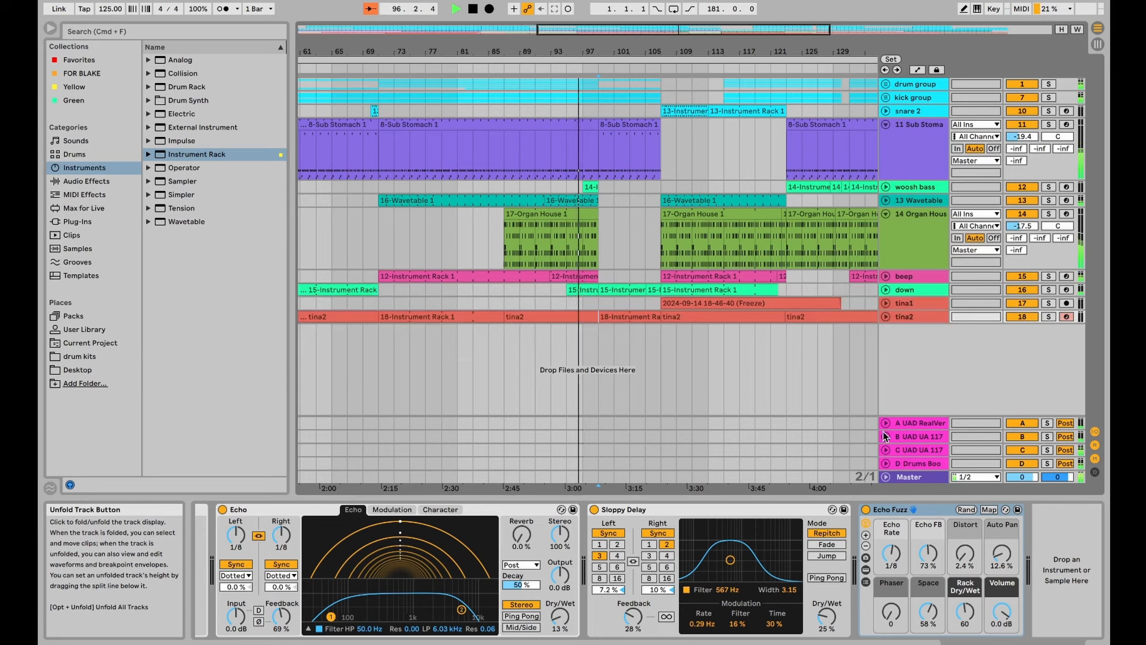
key(minus)
key(minus)
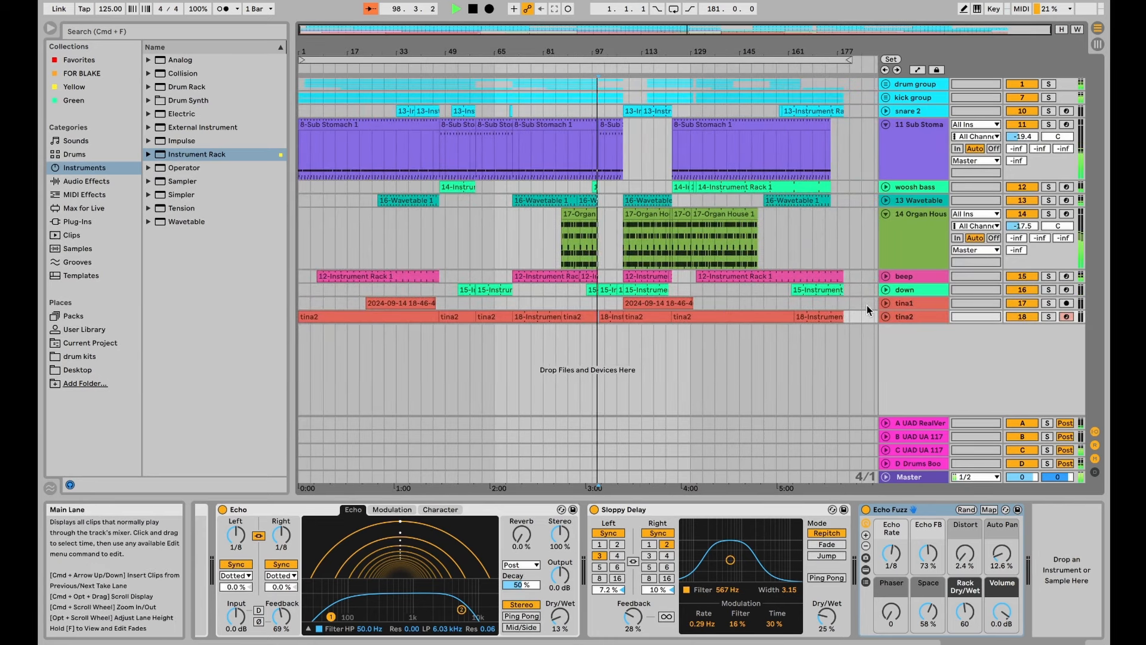
- Unfold tina2 and delete its three empty clips between about bars 87 and 163, keeping the clips that contain notes
click(886, 316)
click(706, 315)
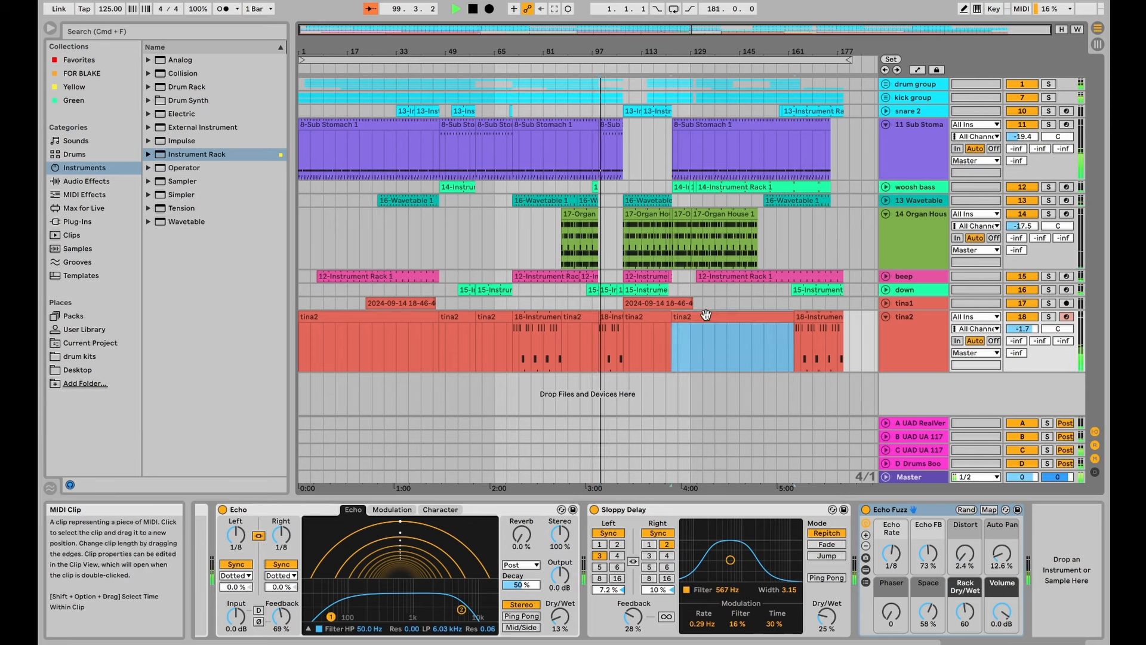
key(Delete)
click(648, 316)
key(Delete)
click(577, 316)
key(Delete)
- Delete the three empty tina2 clips from the song's start to about bar 71, and fold the track
click(492, 323)
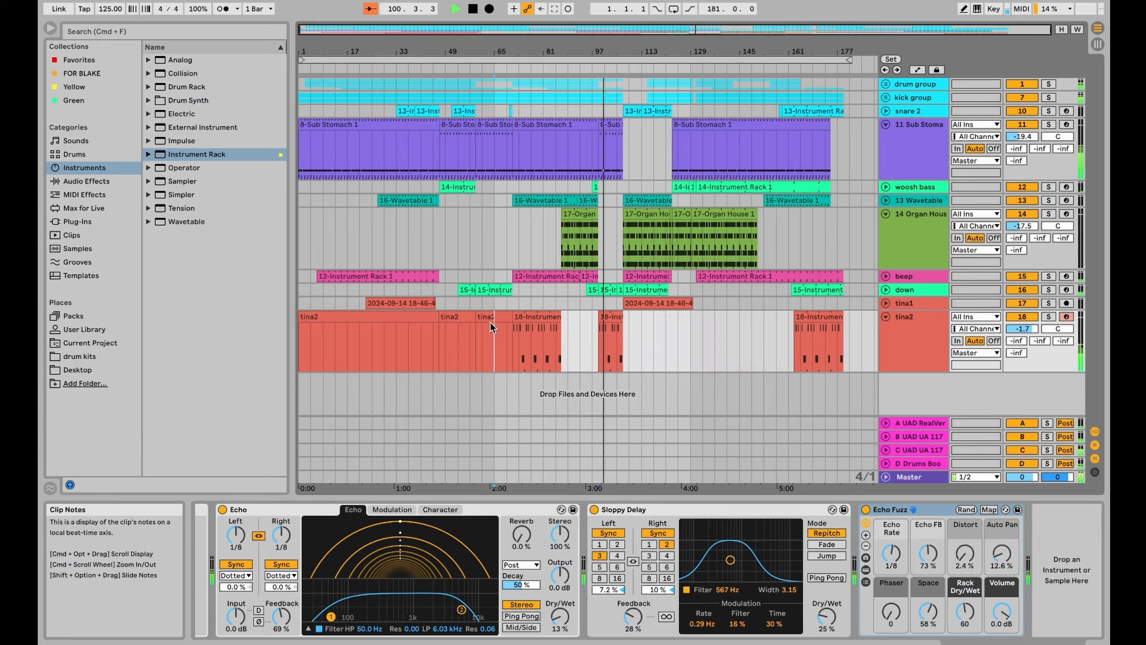
click(489, 317)
key(Delete)
click(461, 317)
key(Delete)
click(418, 317)
key(Delete)
click(730, 341)
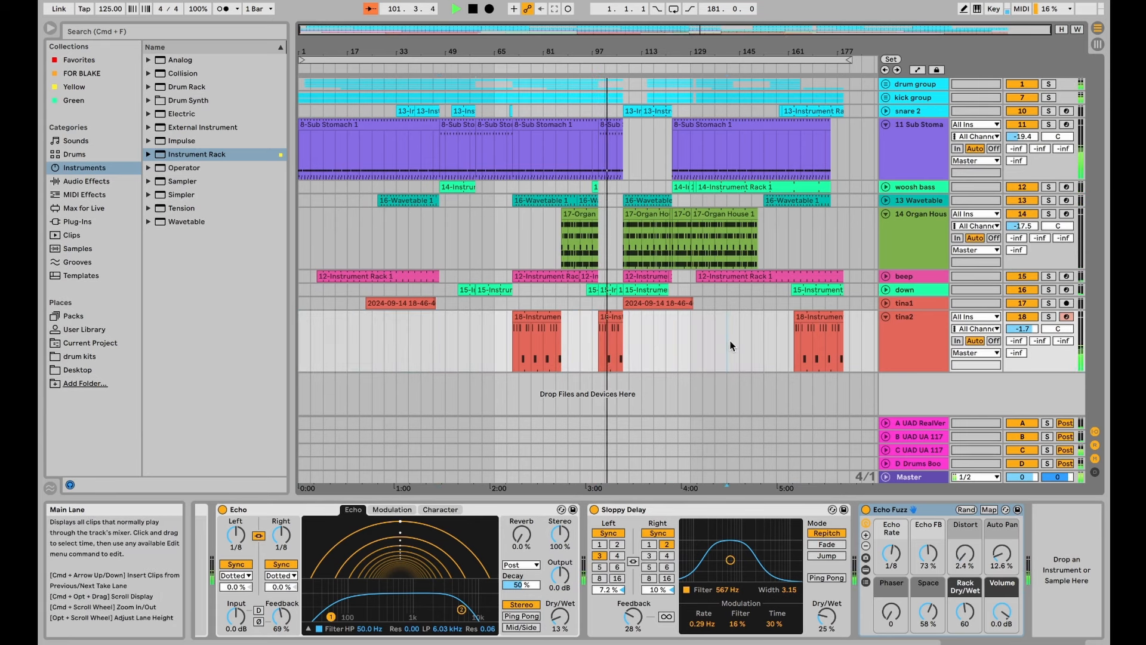
click(886, 316)
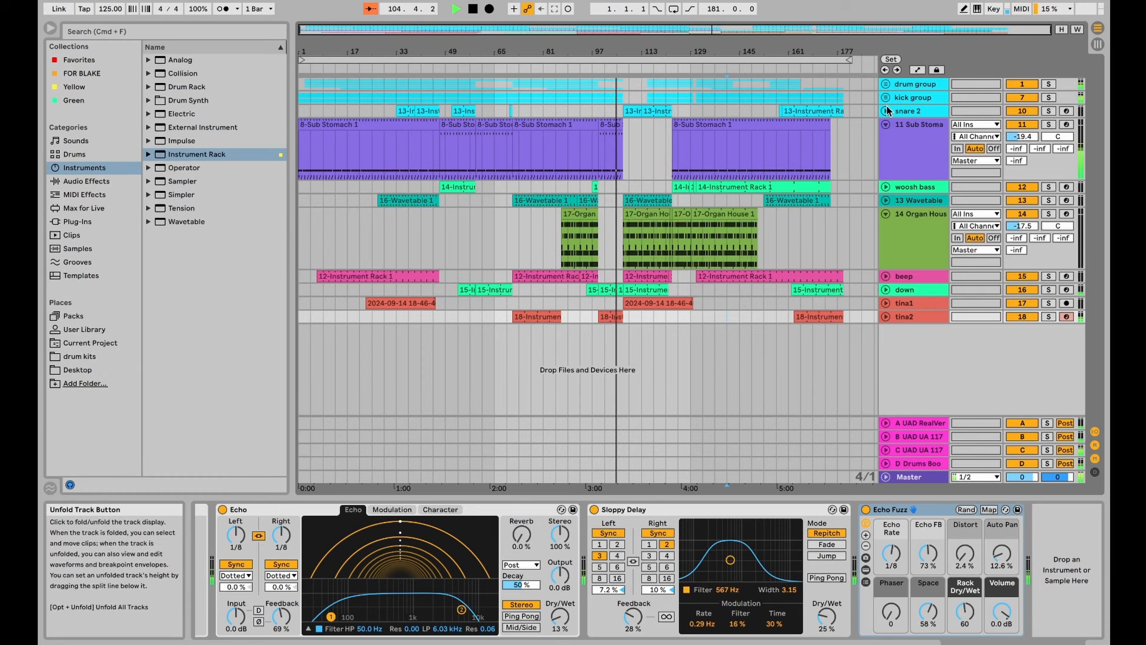
- Show the Master's effect chain, view the UAD Pultec-Pro and Teletronix LA-2A windows, and start playback
click(916, 477)
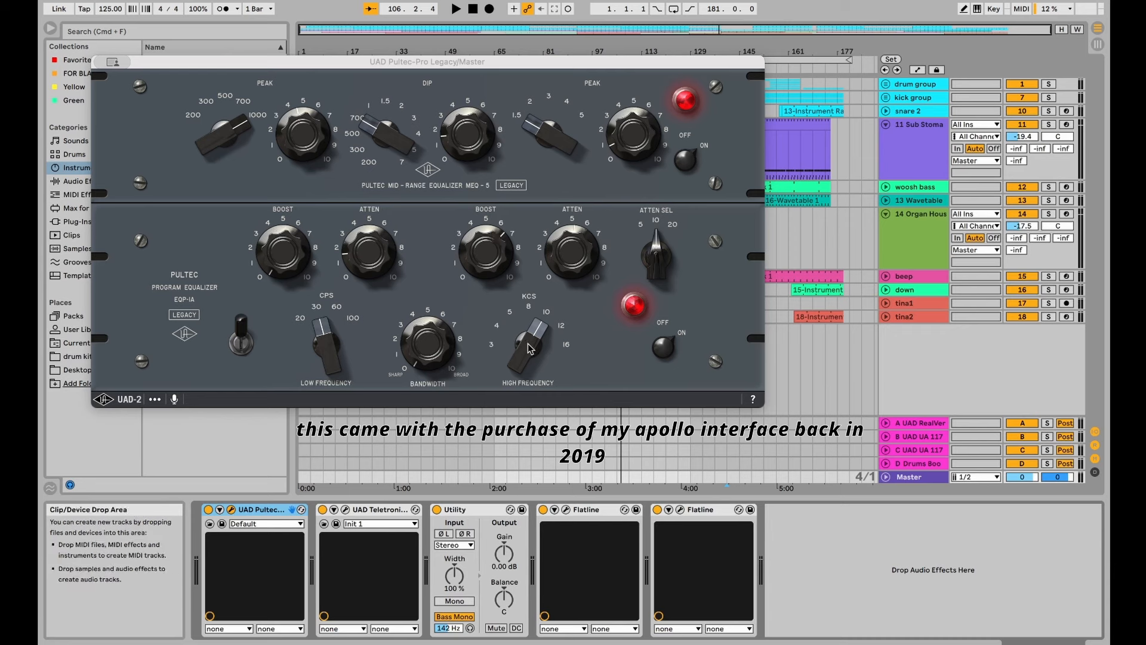
click(344, 509)
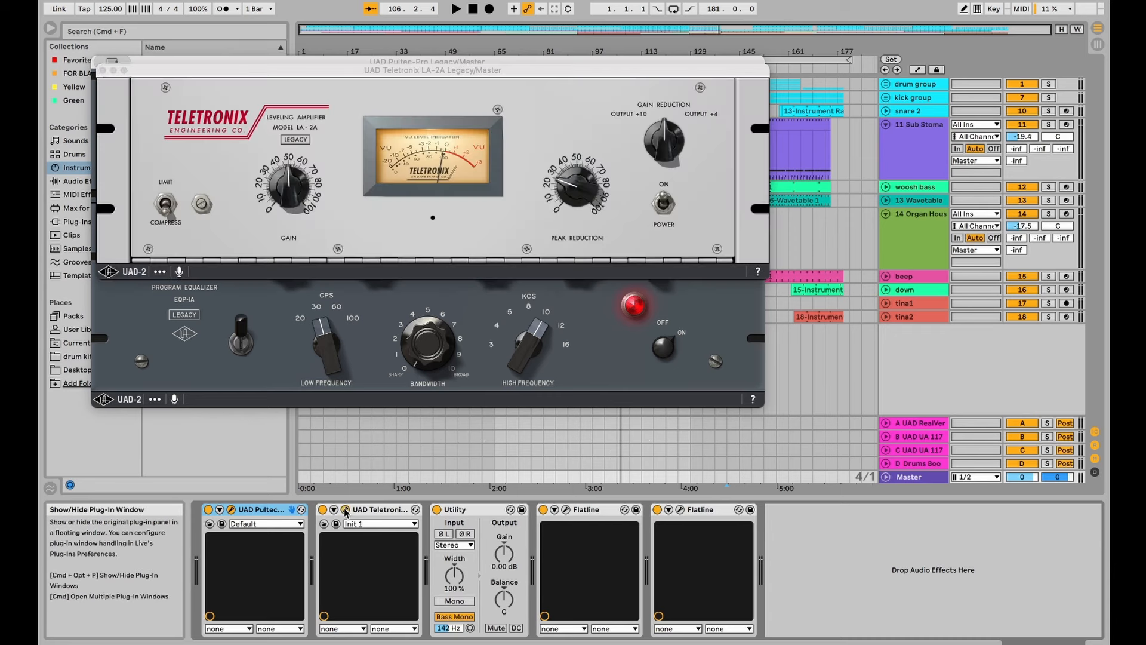
key(space)
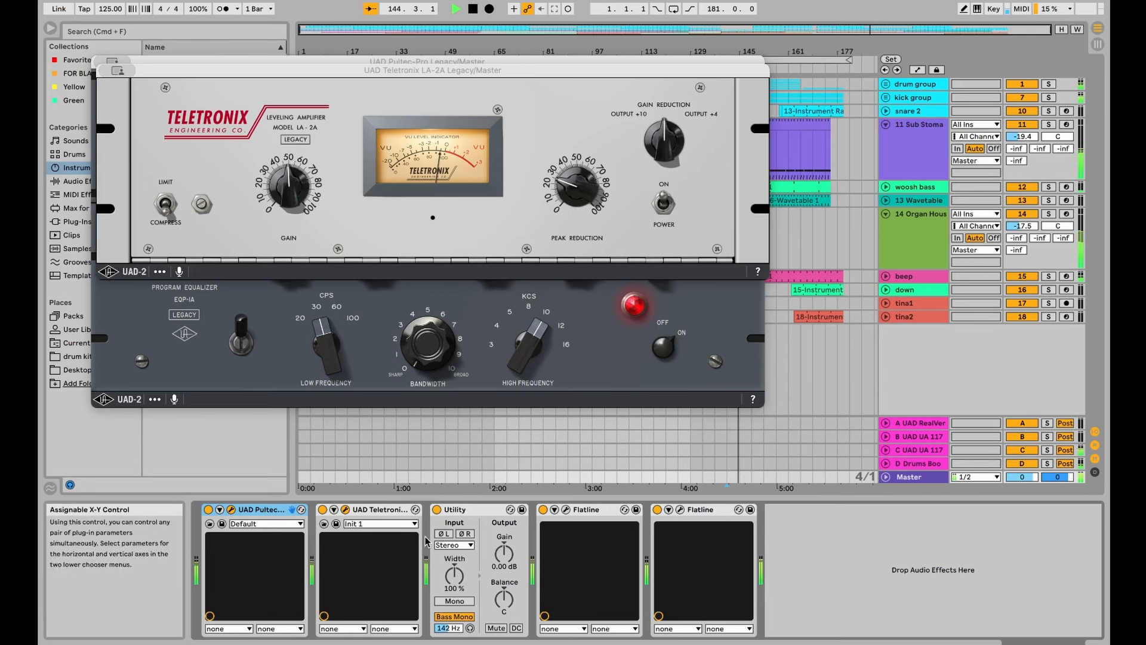
- Bypass Utility on the Master and reactivate it to compare the sound with and without its Bass Mono
click(476, 510)
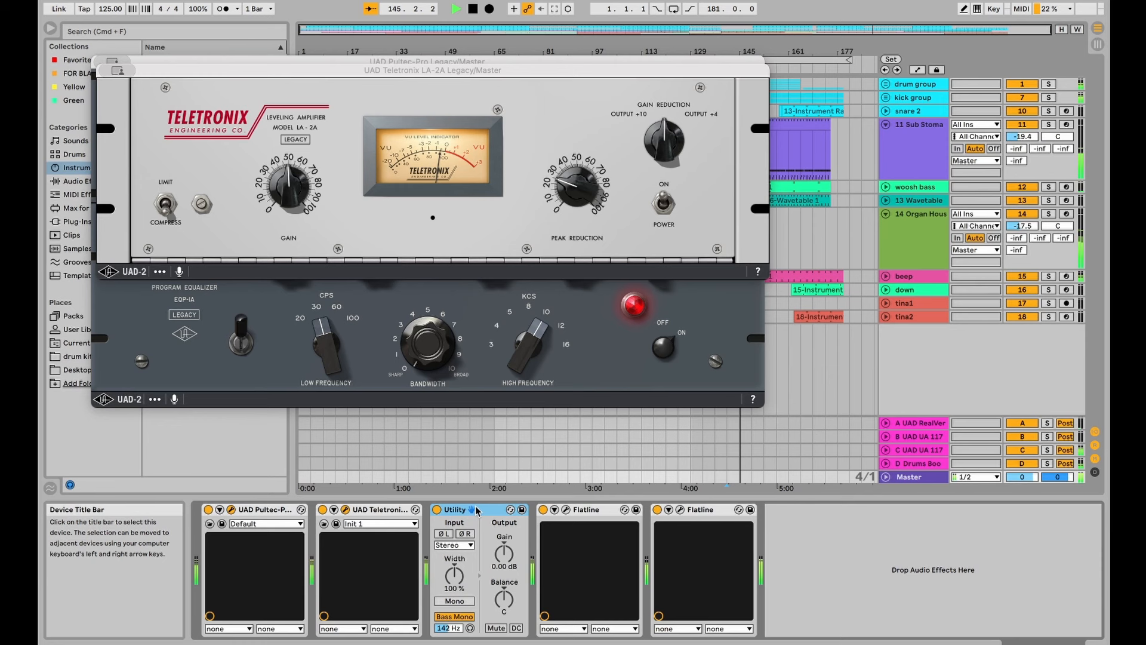
click(437, 510)
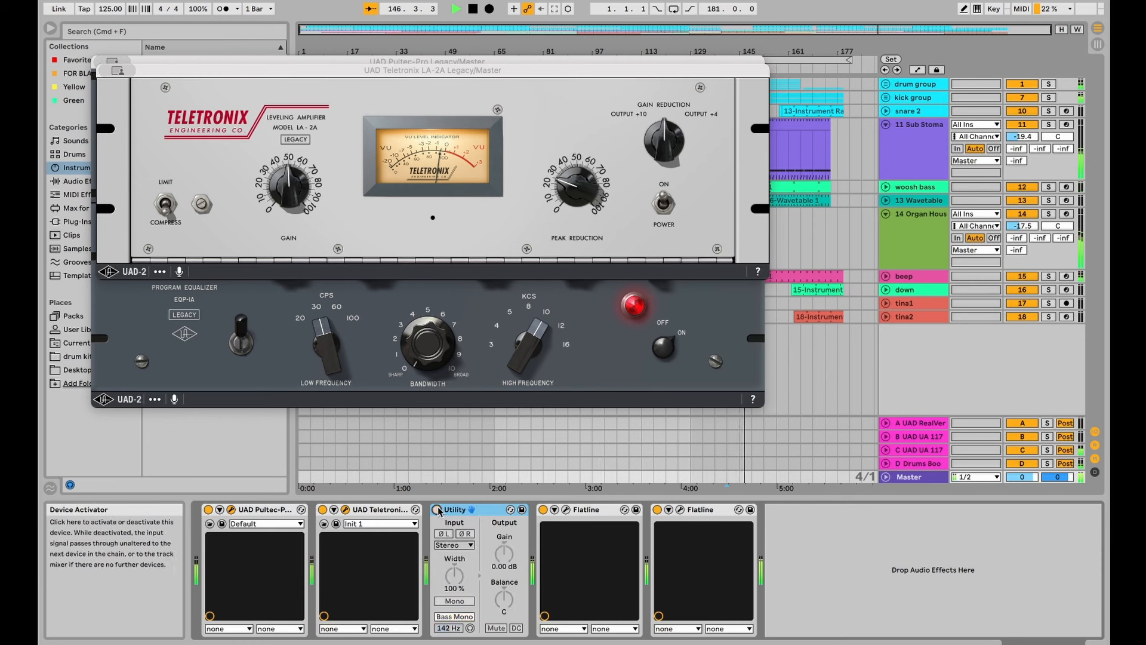
click(438, 511)
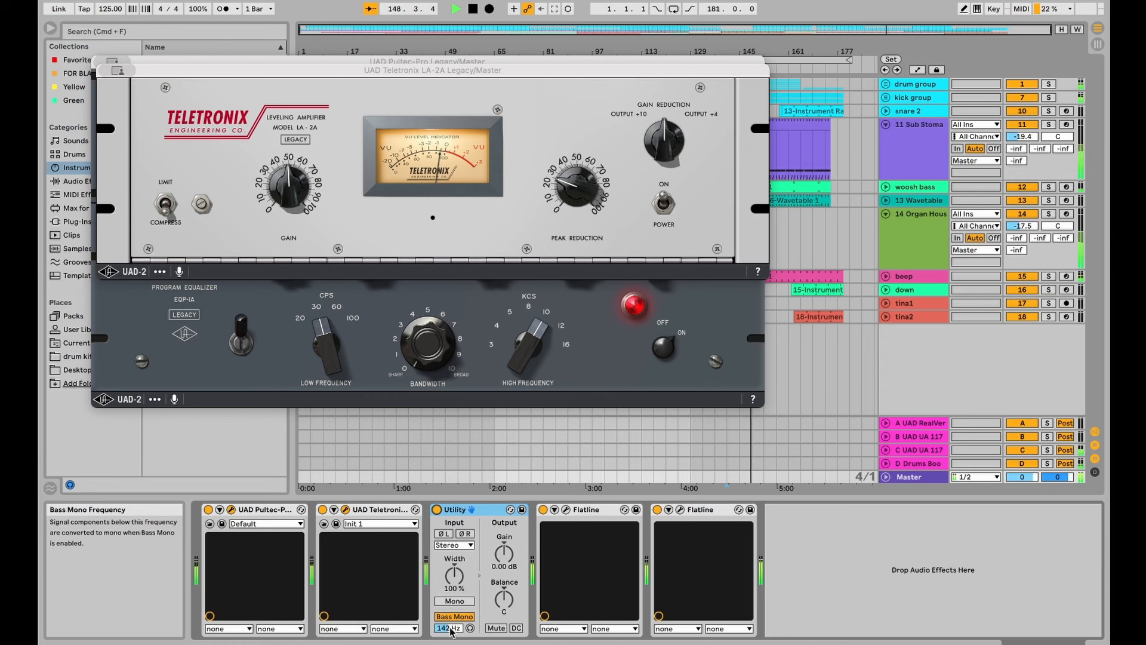
click(454, 601)
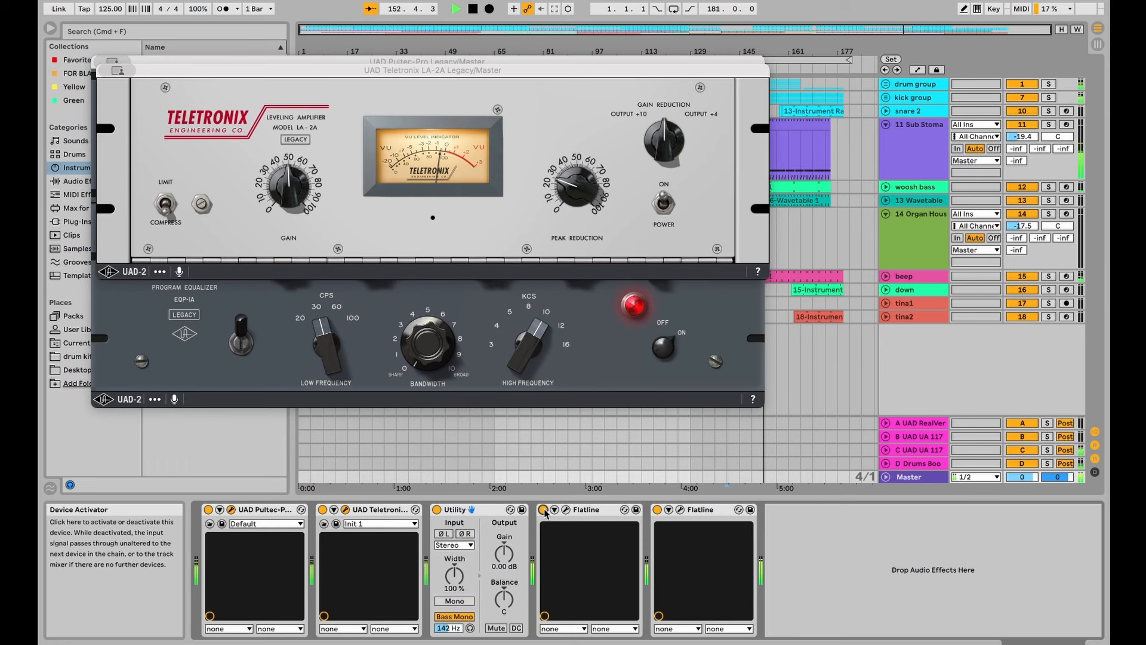
click(566, 509)
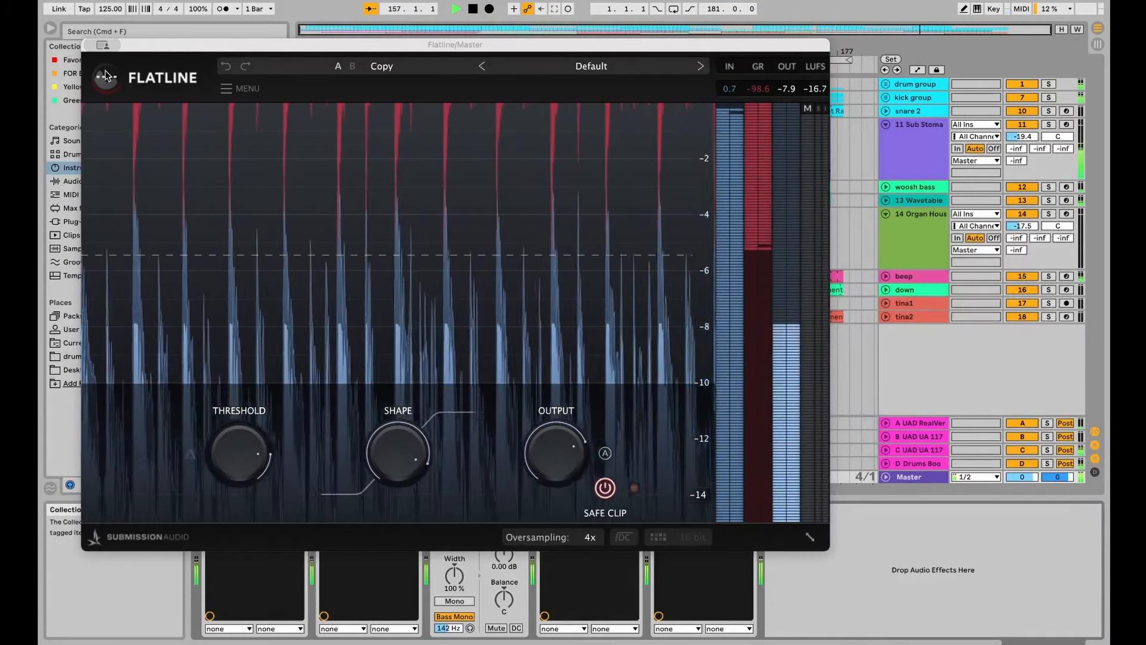
click(94, 45)
click(680, 509)
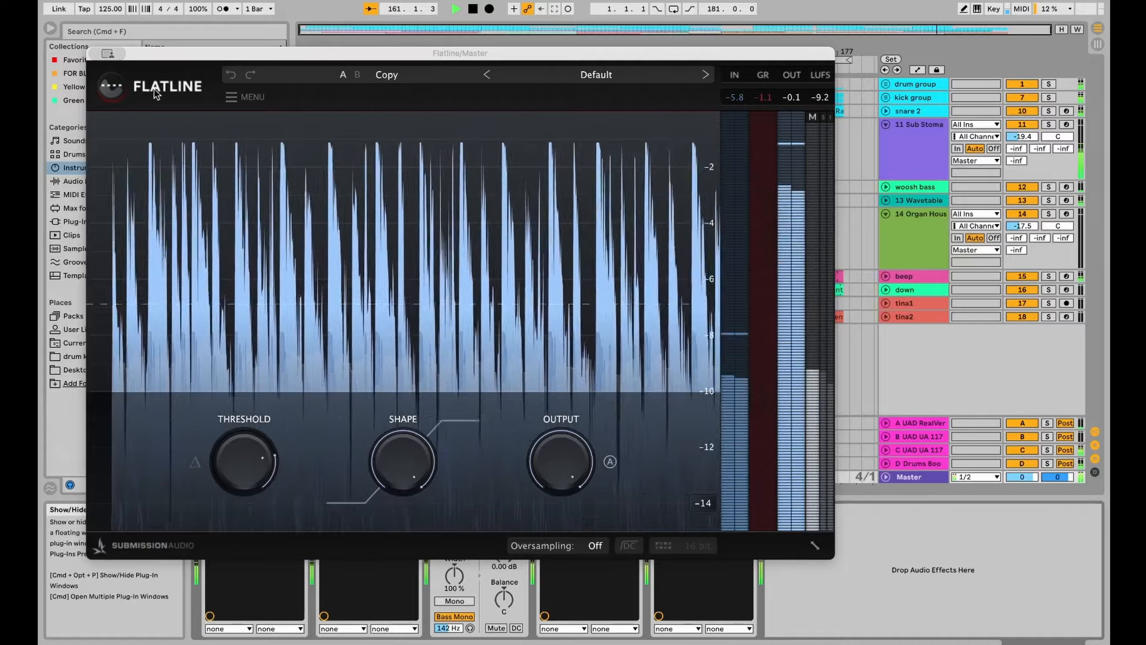
click(97, 54)
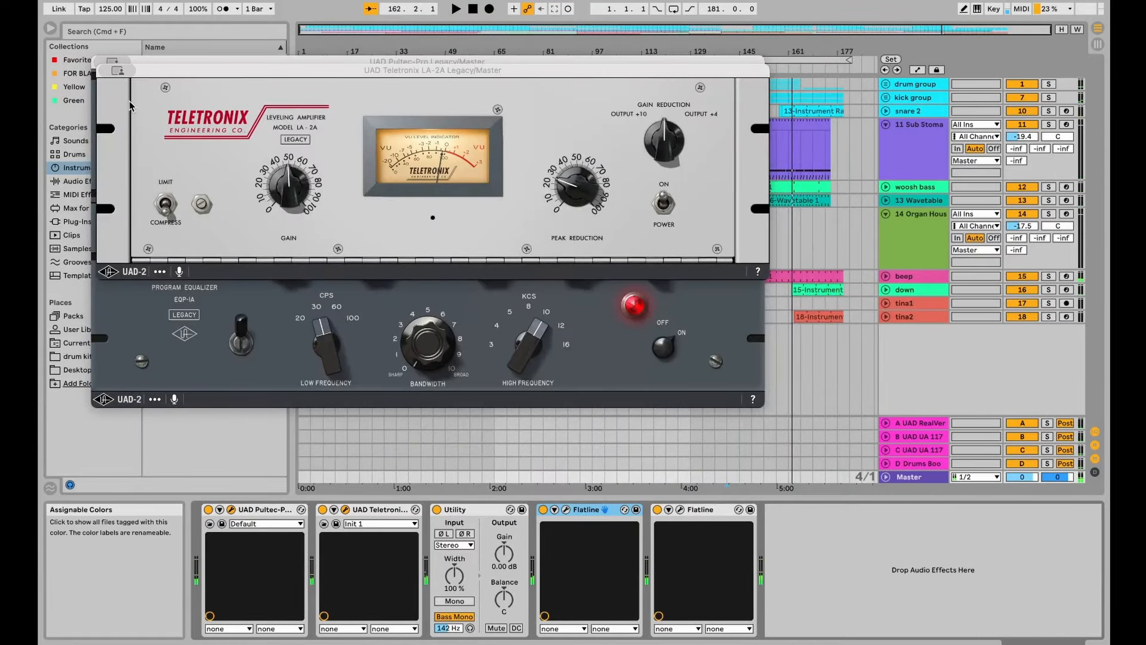
click(117, 71)
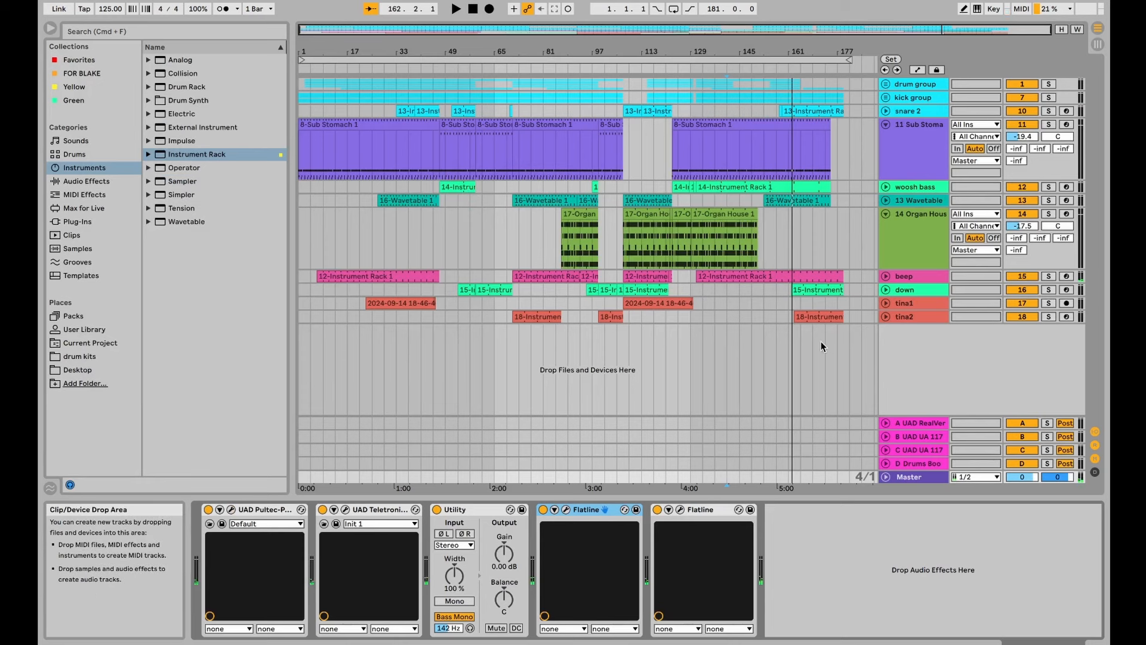
click(812, 317)
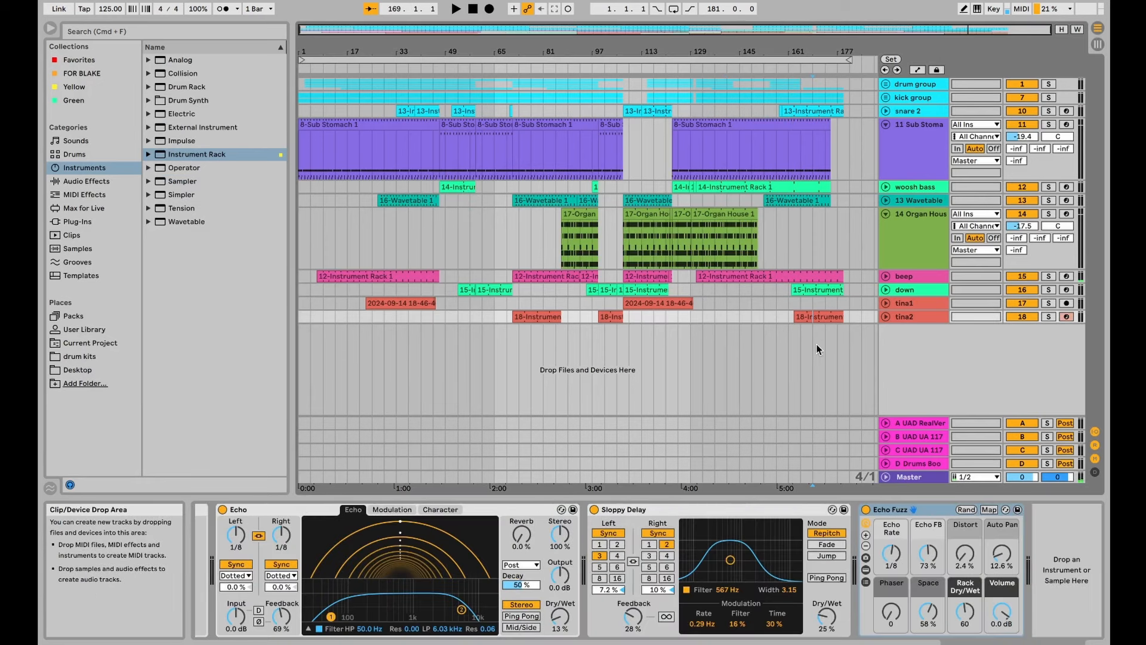
click(922, 475)
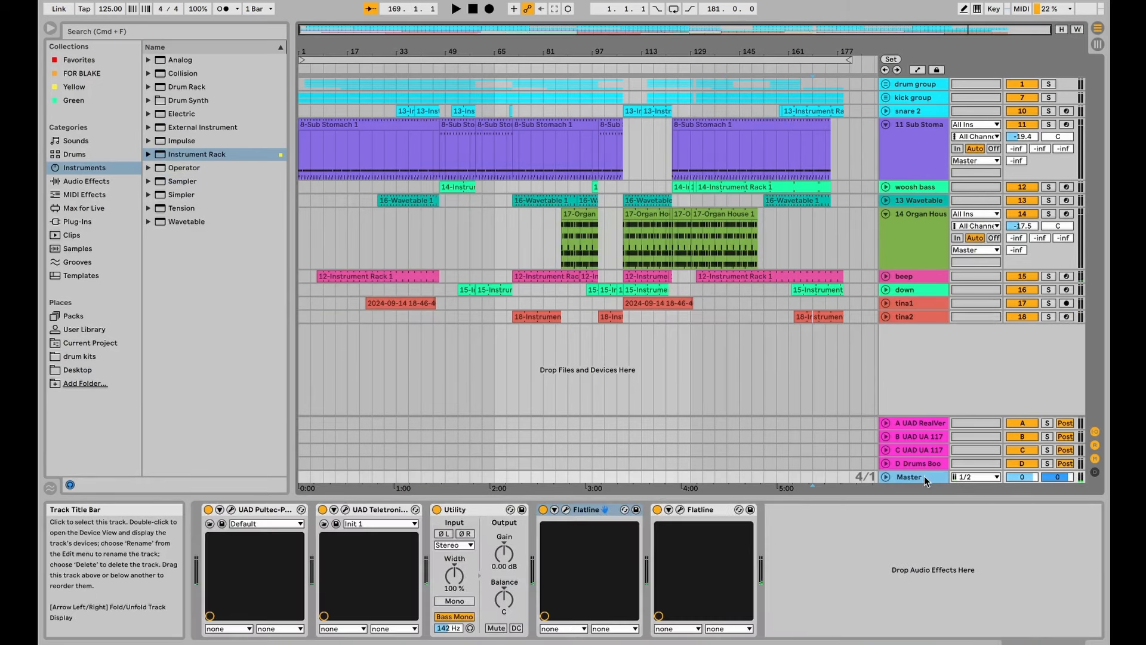
- Delete the Ride 909 clips on the drum group's 2 Instrument track between about bars 47 and 59
click(579, 369)
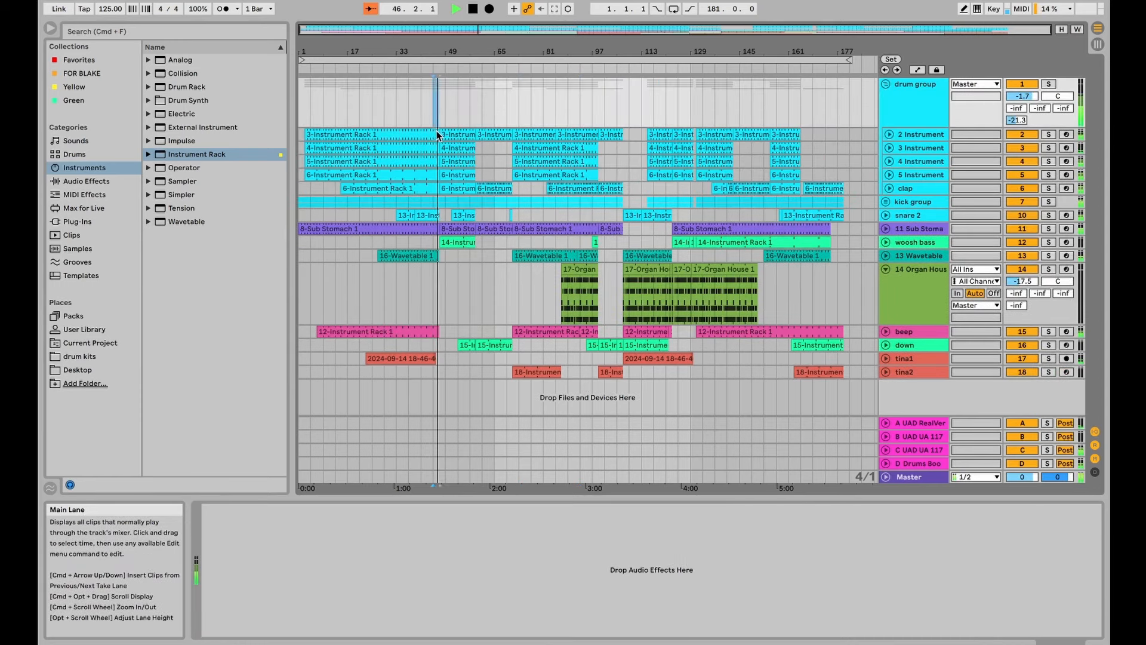
click(440, 133)
scroll(449, 127, up, 5)
key(Delete)
drag(458, 121, 600, 131)
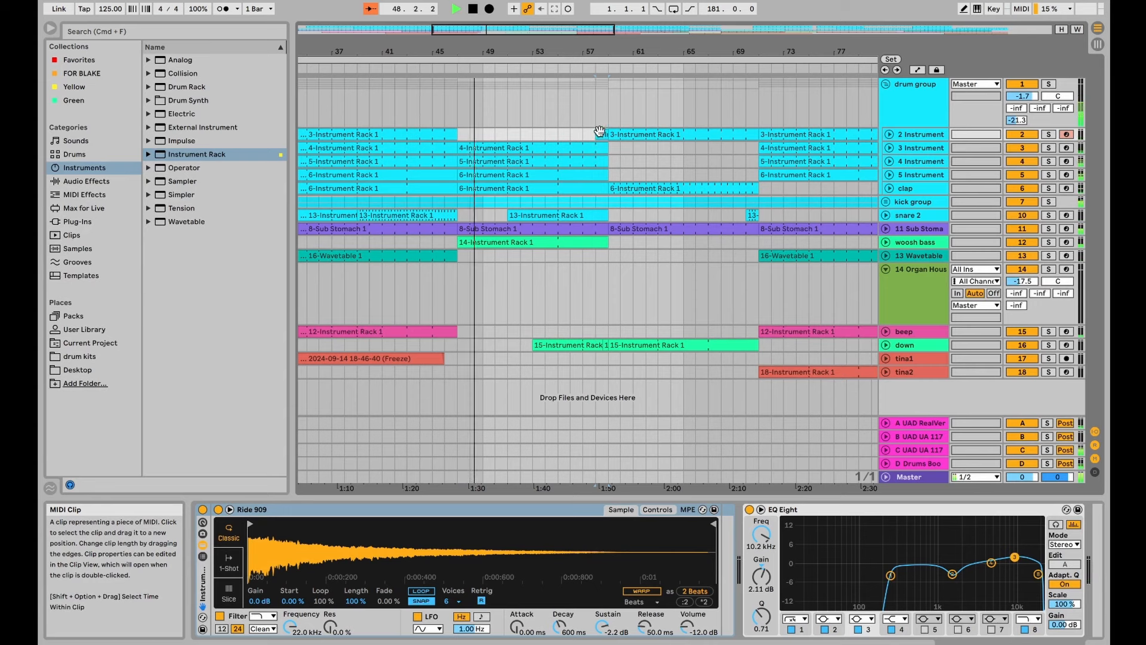
key(Delete)
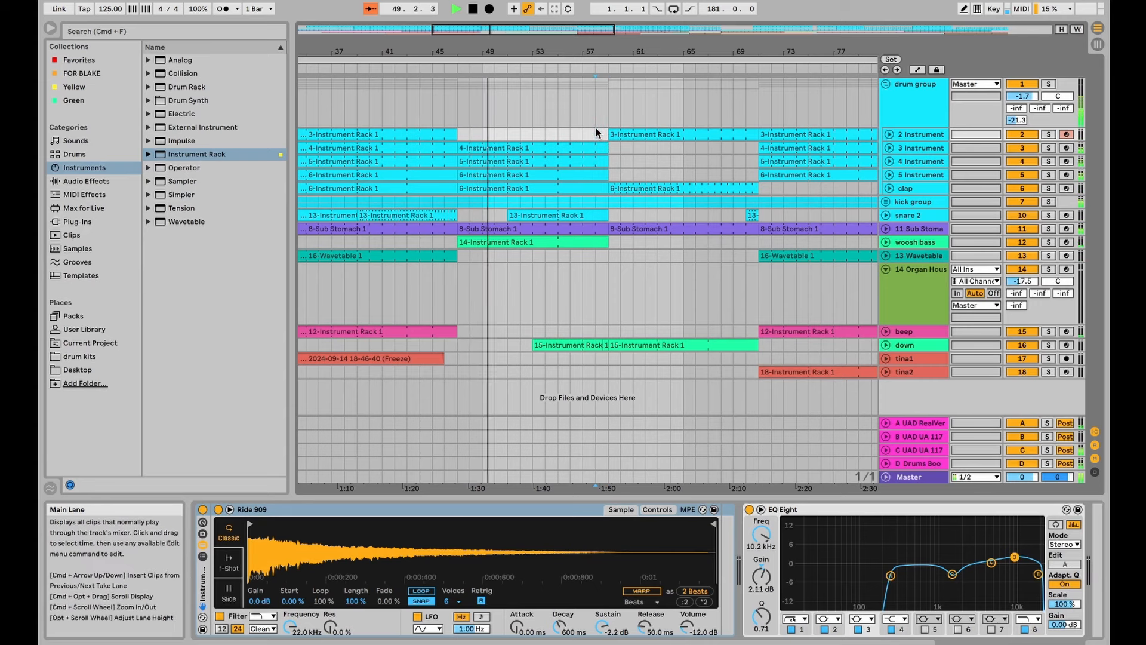
- Lower the 11 Sub Stomach track's volume to -18.2 dB, and fold that track and the drum group
scroll(605, 137, down, 6)
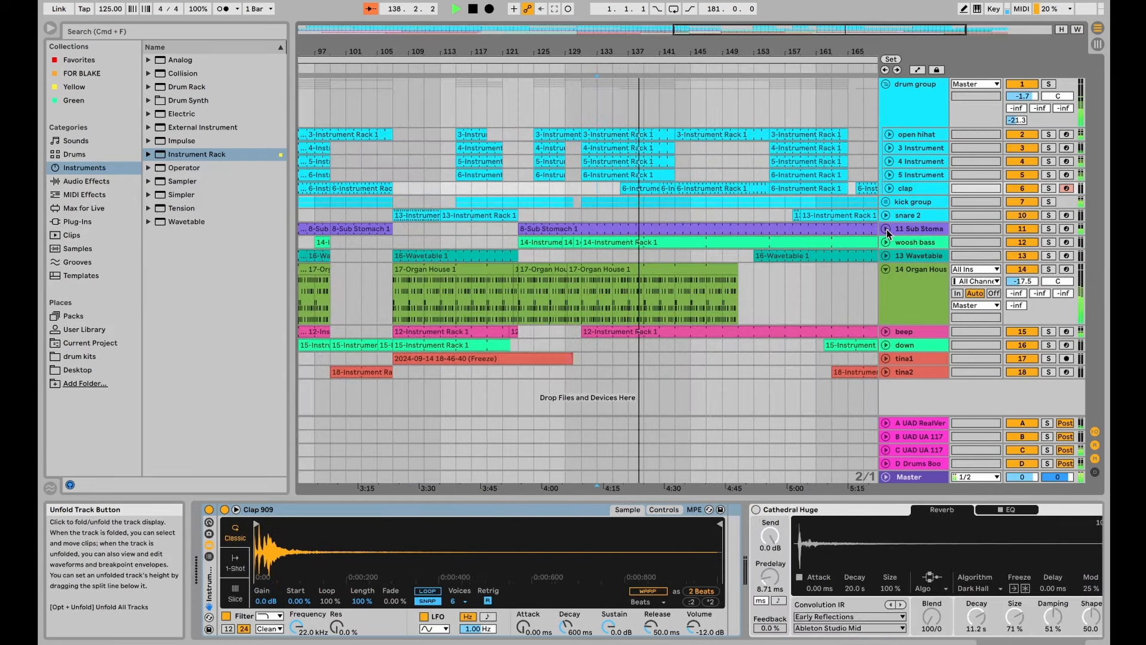
click(886, 229)
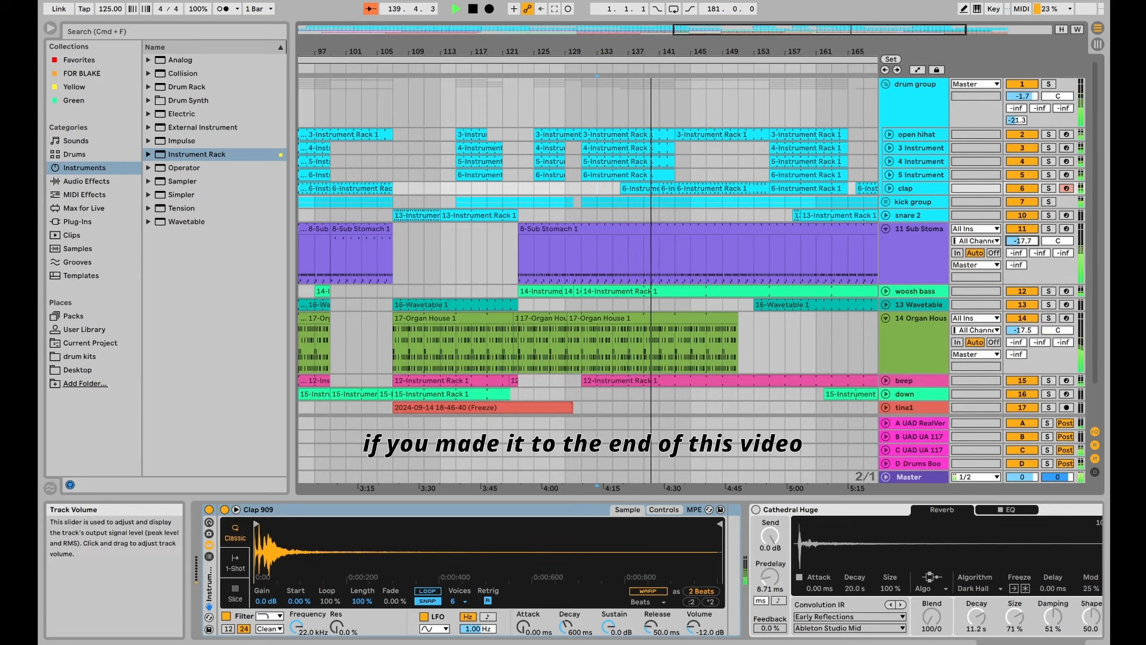
drag(1022, 242, 1022, 245)
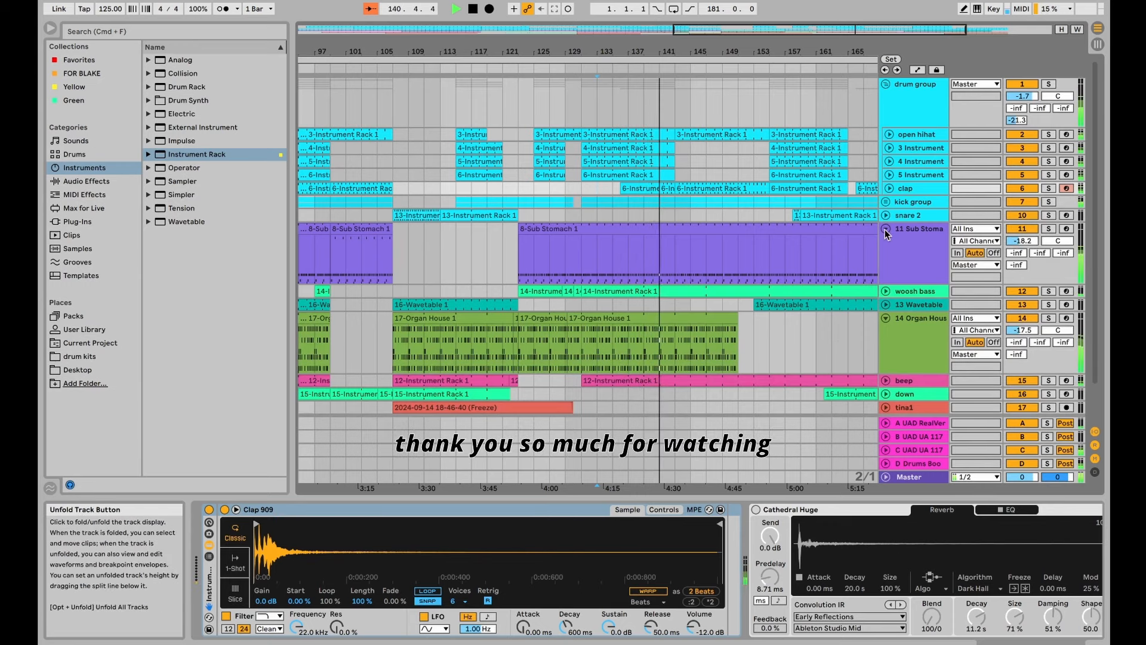
click(886, 230)
click(886, 84)
- Show the down track's instrument and the Master's effect chain over the full arrangement, and stop playback
click(904, 192)
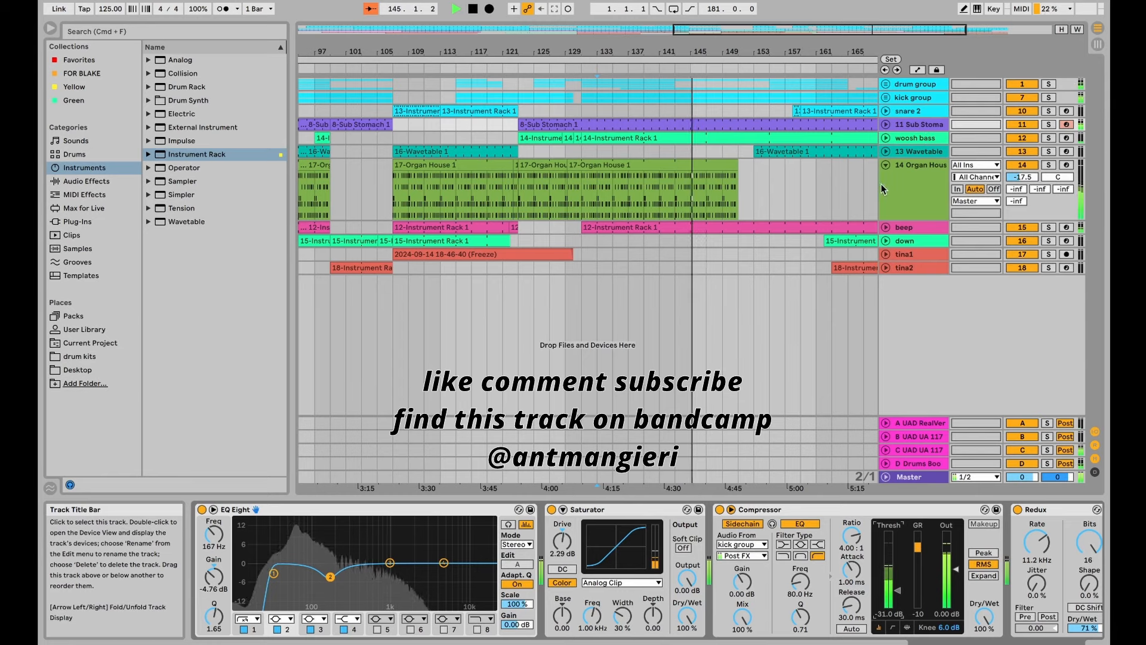
click(714, 241)
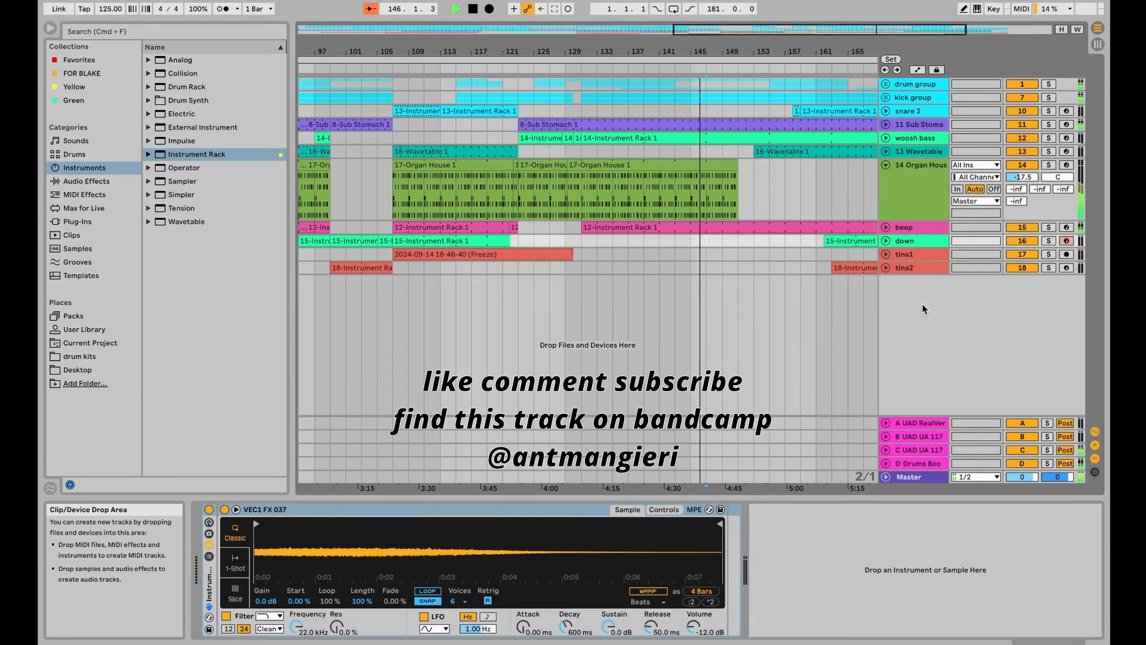
scroll(814, 318, down, 5)
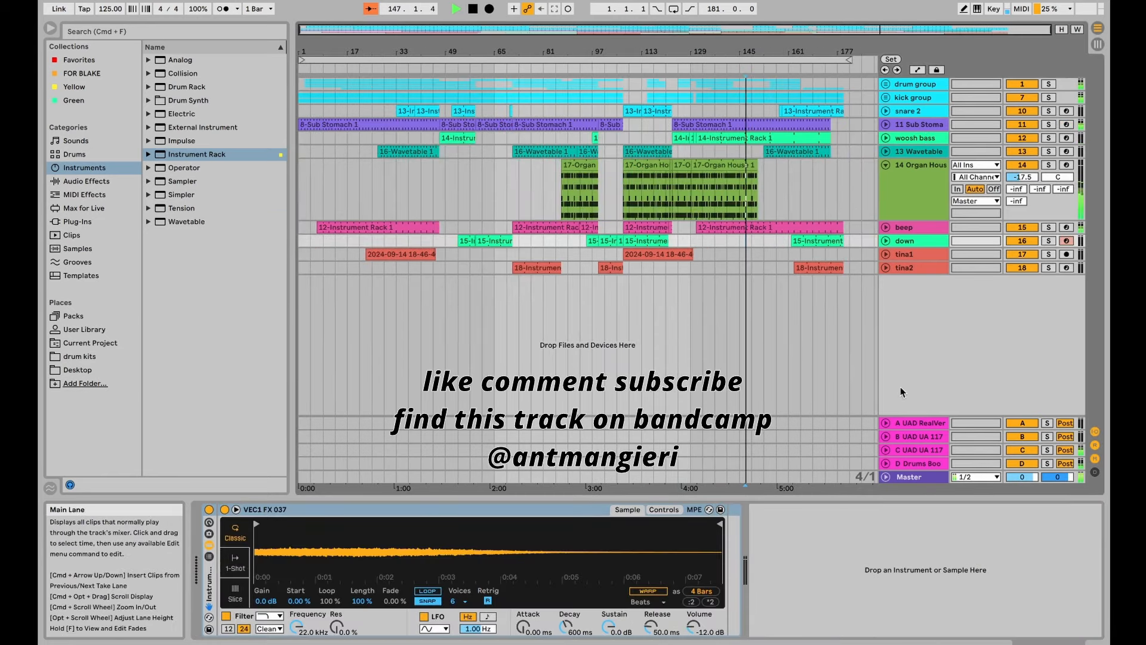
click(915, 475)
key(space)
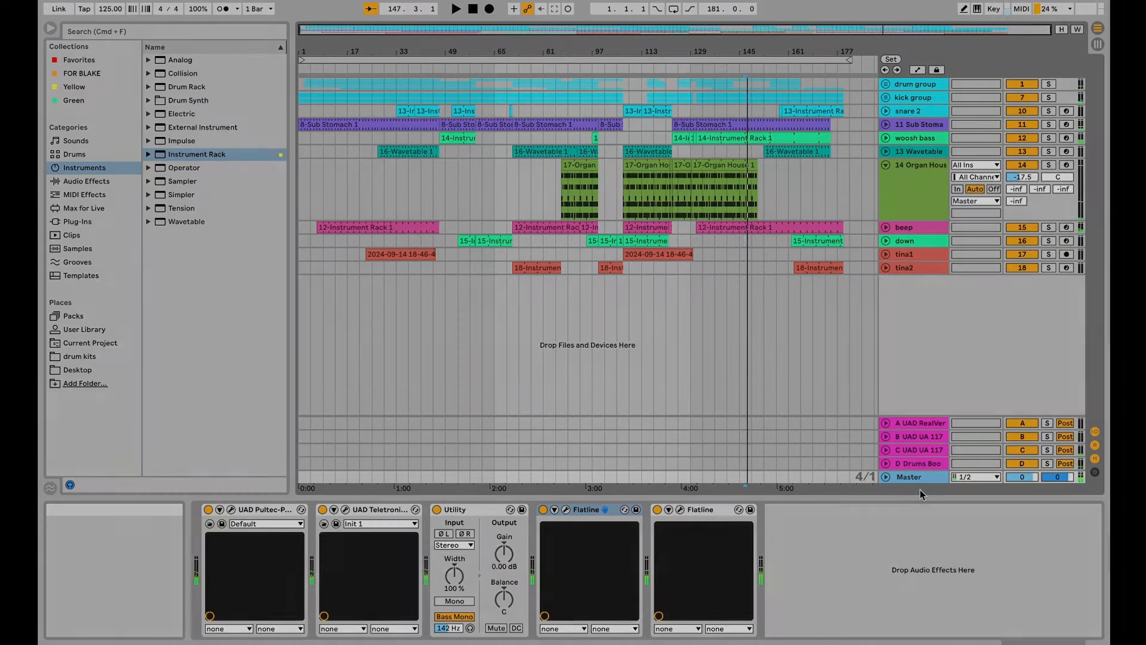